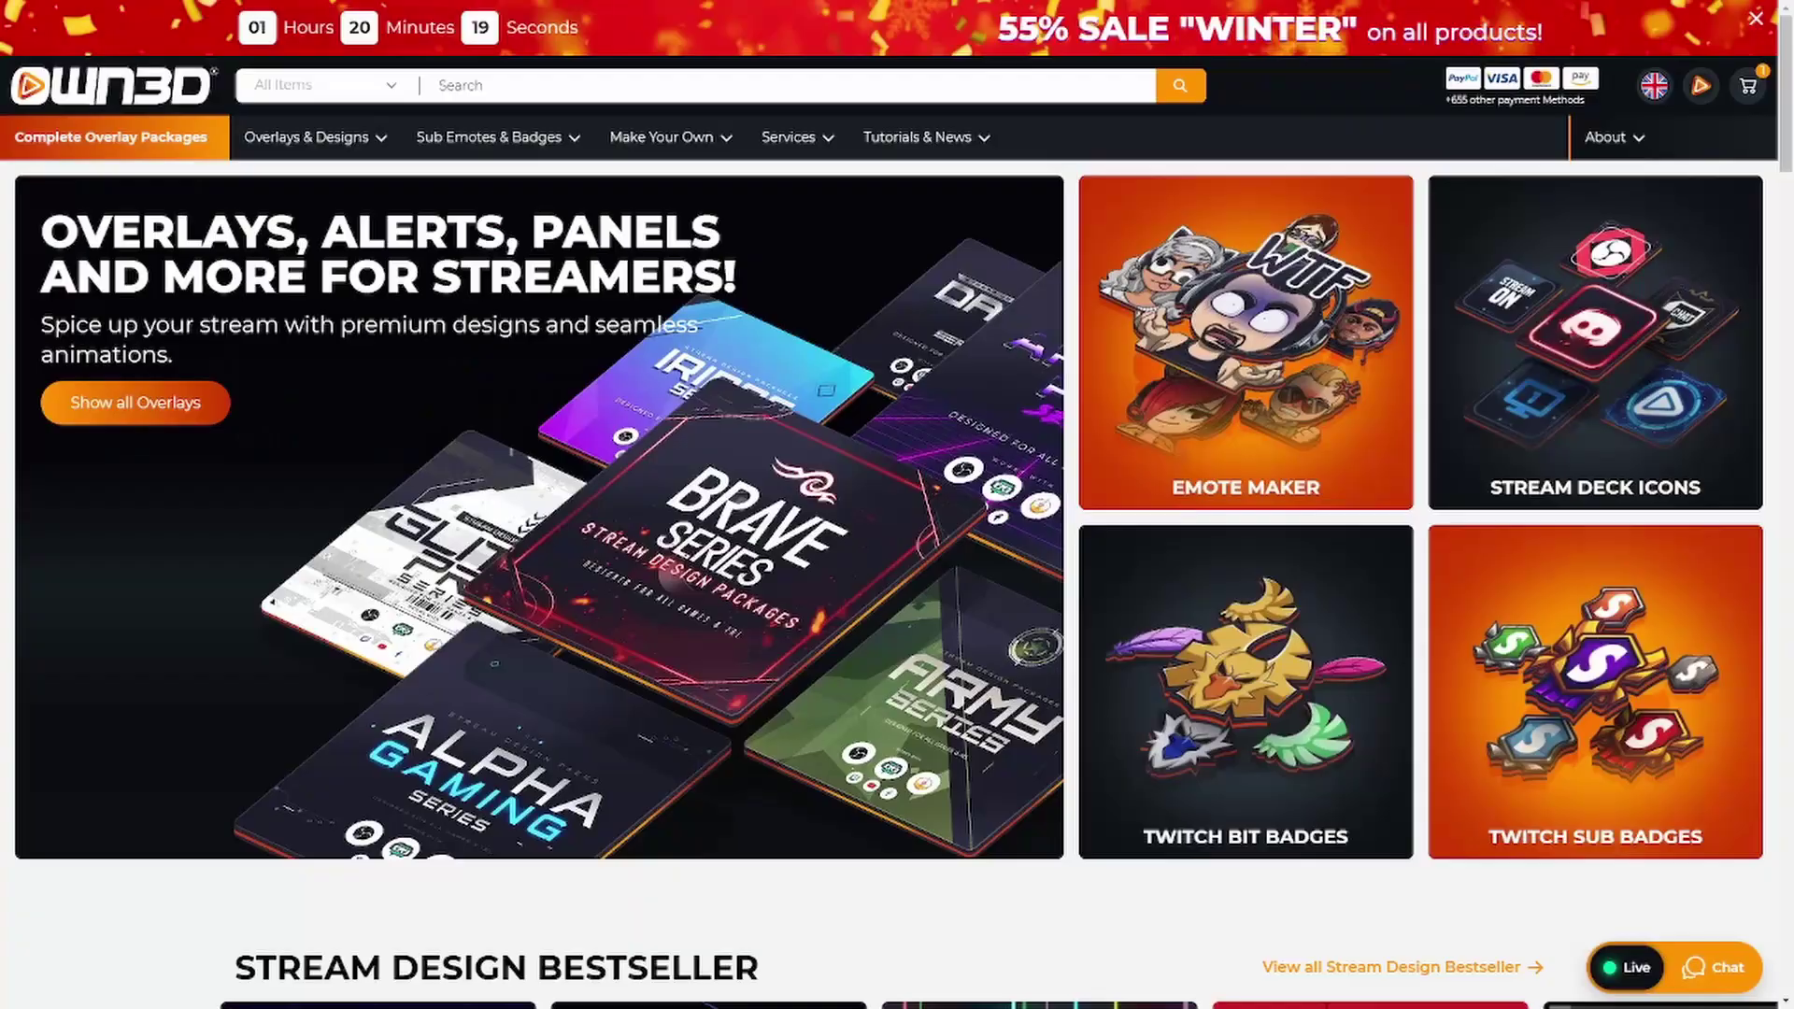
Step: Check the OWN3D Overlays & Designs and Services menus and page through the Stream Design Bestsellers
mouse_move(292, 152)
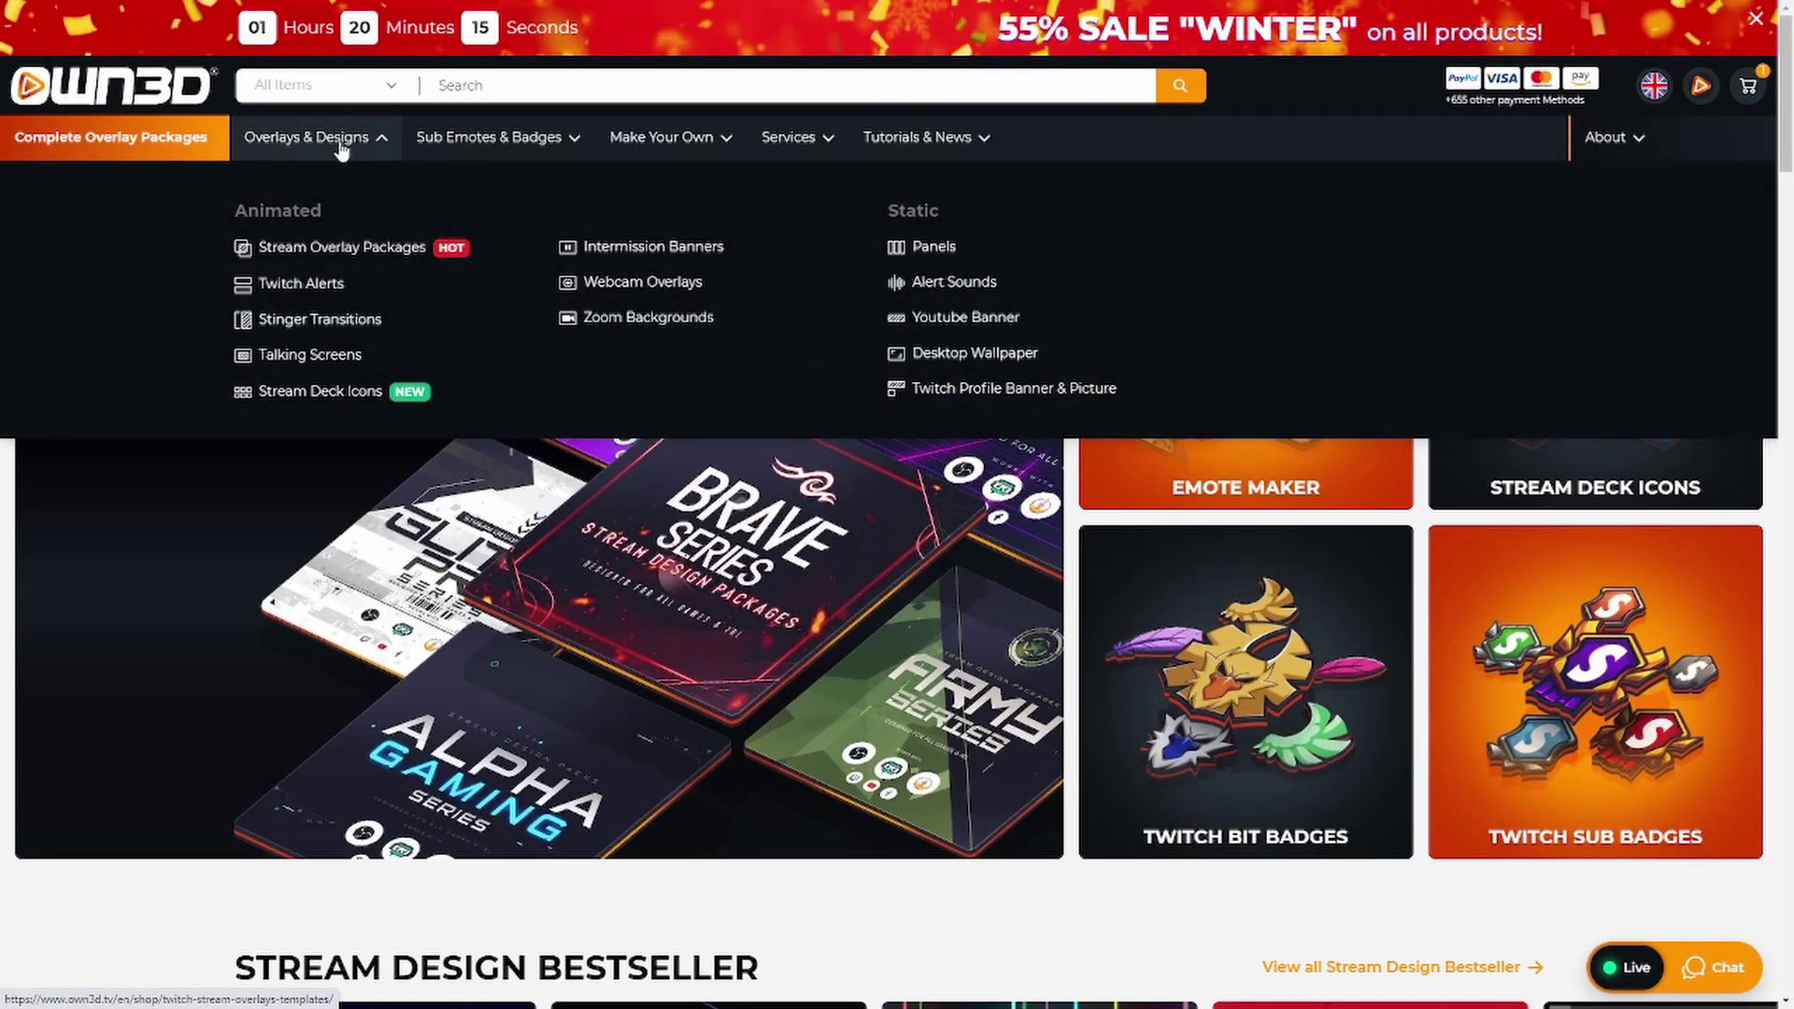
mouse_move(487, 151)
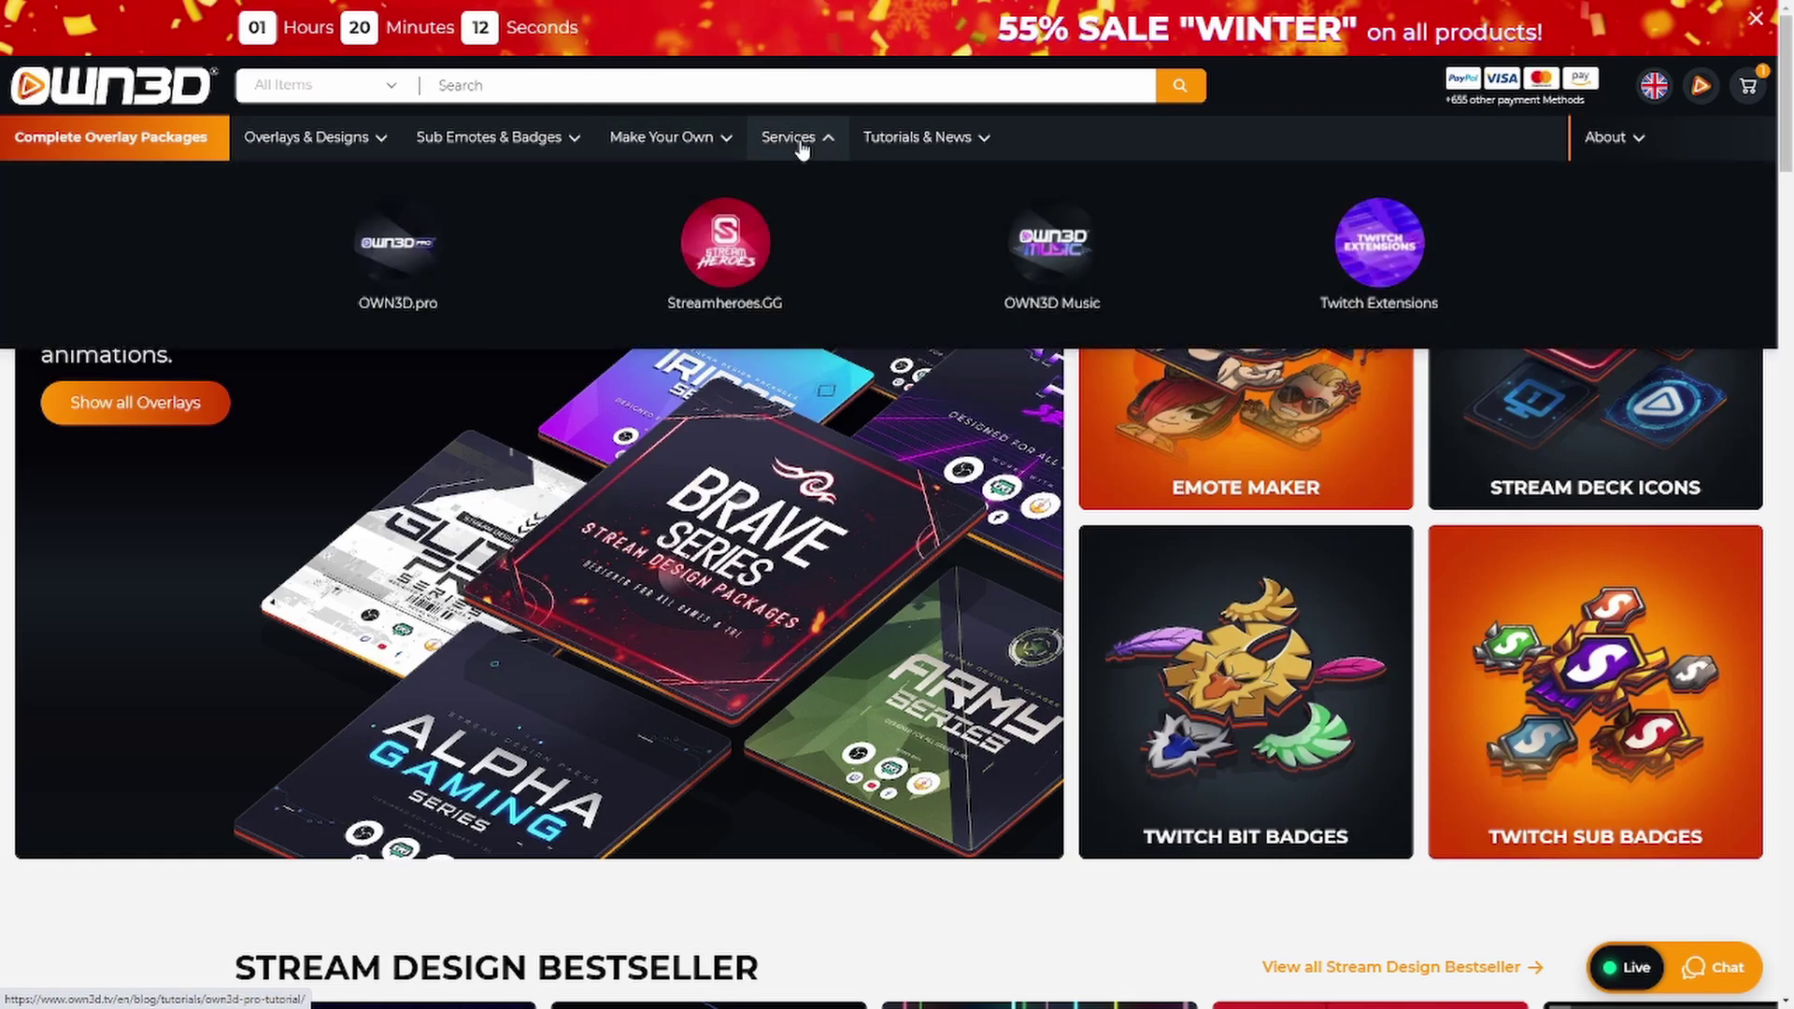
scroll(1233, 421, down, 1)
scroll(1233, 420, down, 6)
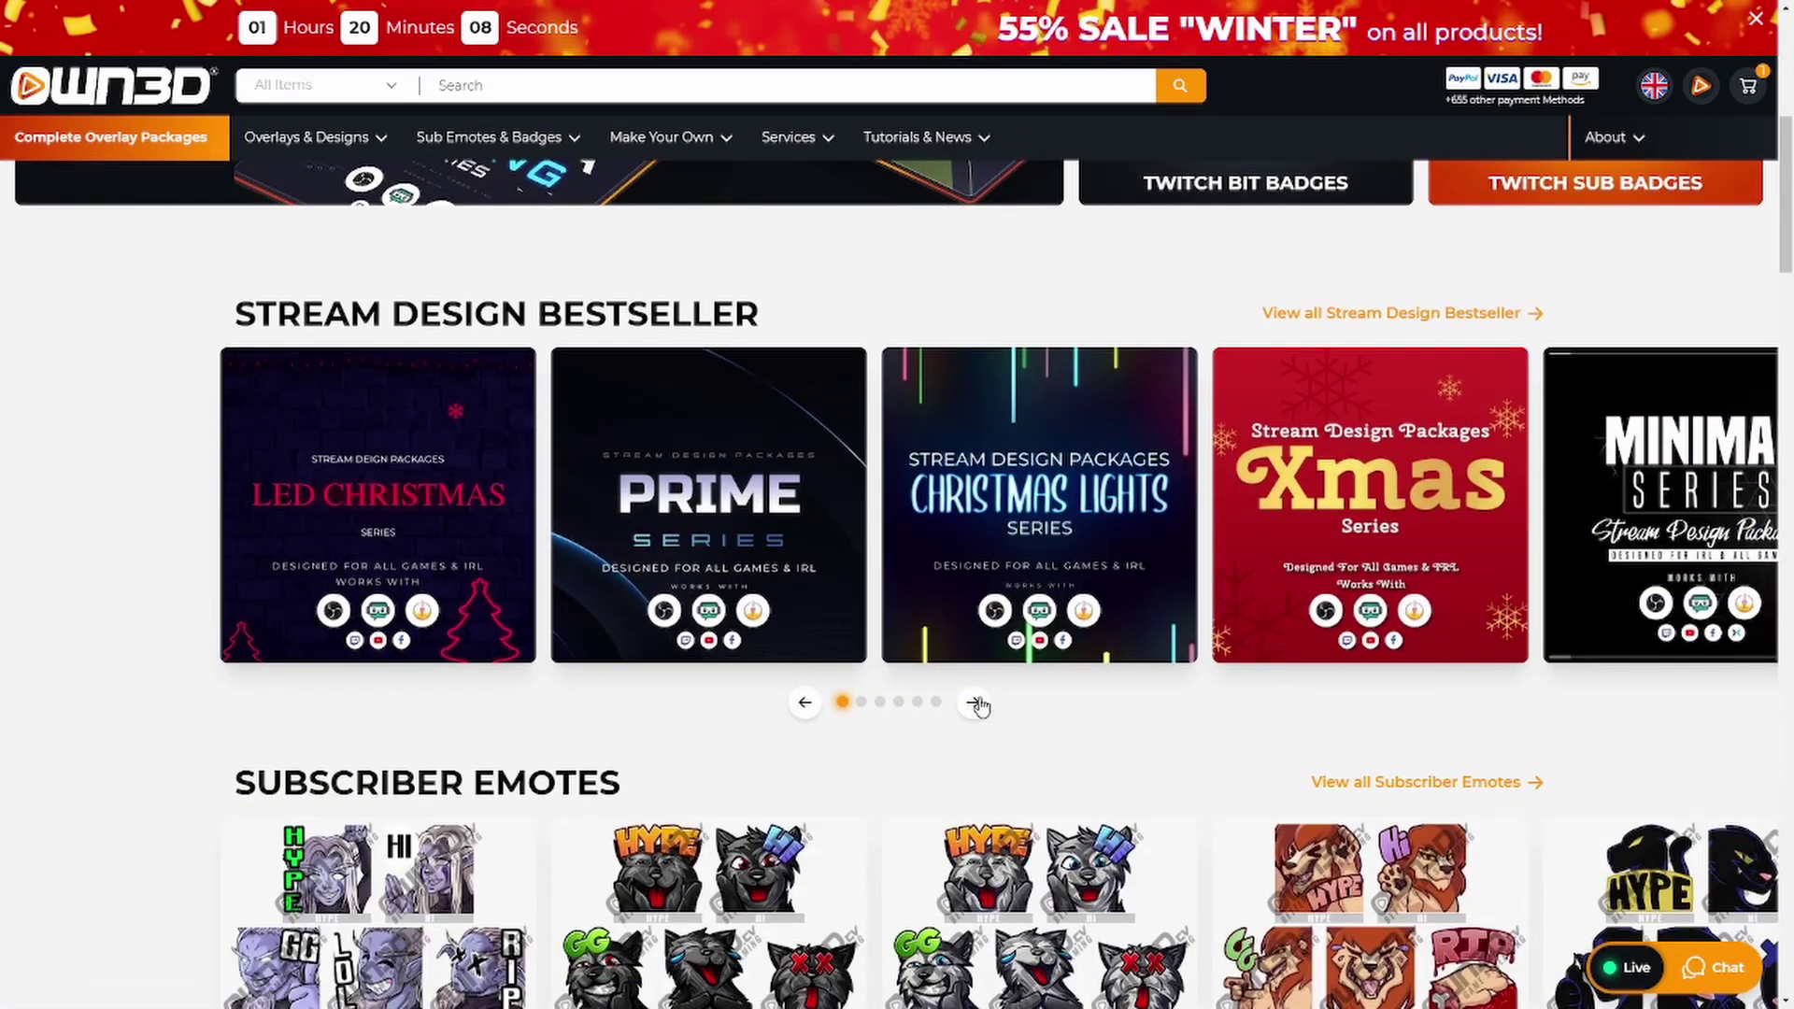
click(972, 703)
click(972, 703)
click(973, 703)
Step: Page through the OWN3D Subscriber Emotes and Stream Alerts showcases
scroll(981, 716, down, 4)
click(973, 797)
click(973, 797)
click(972, 796)
scroll(978, 804, down, 5)
click(972, 799)
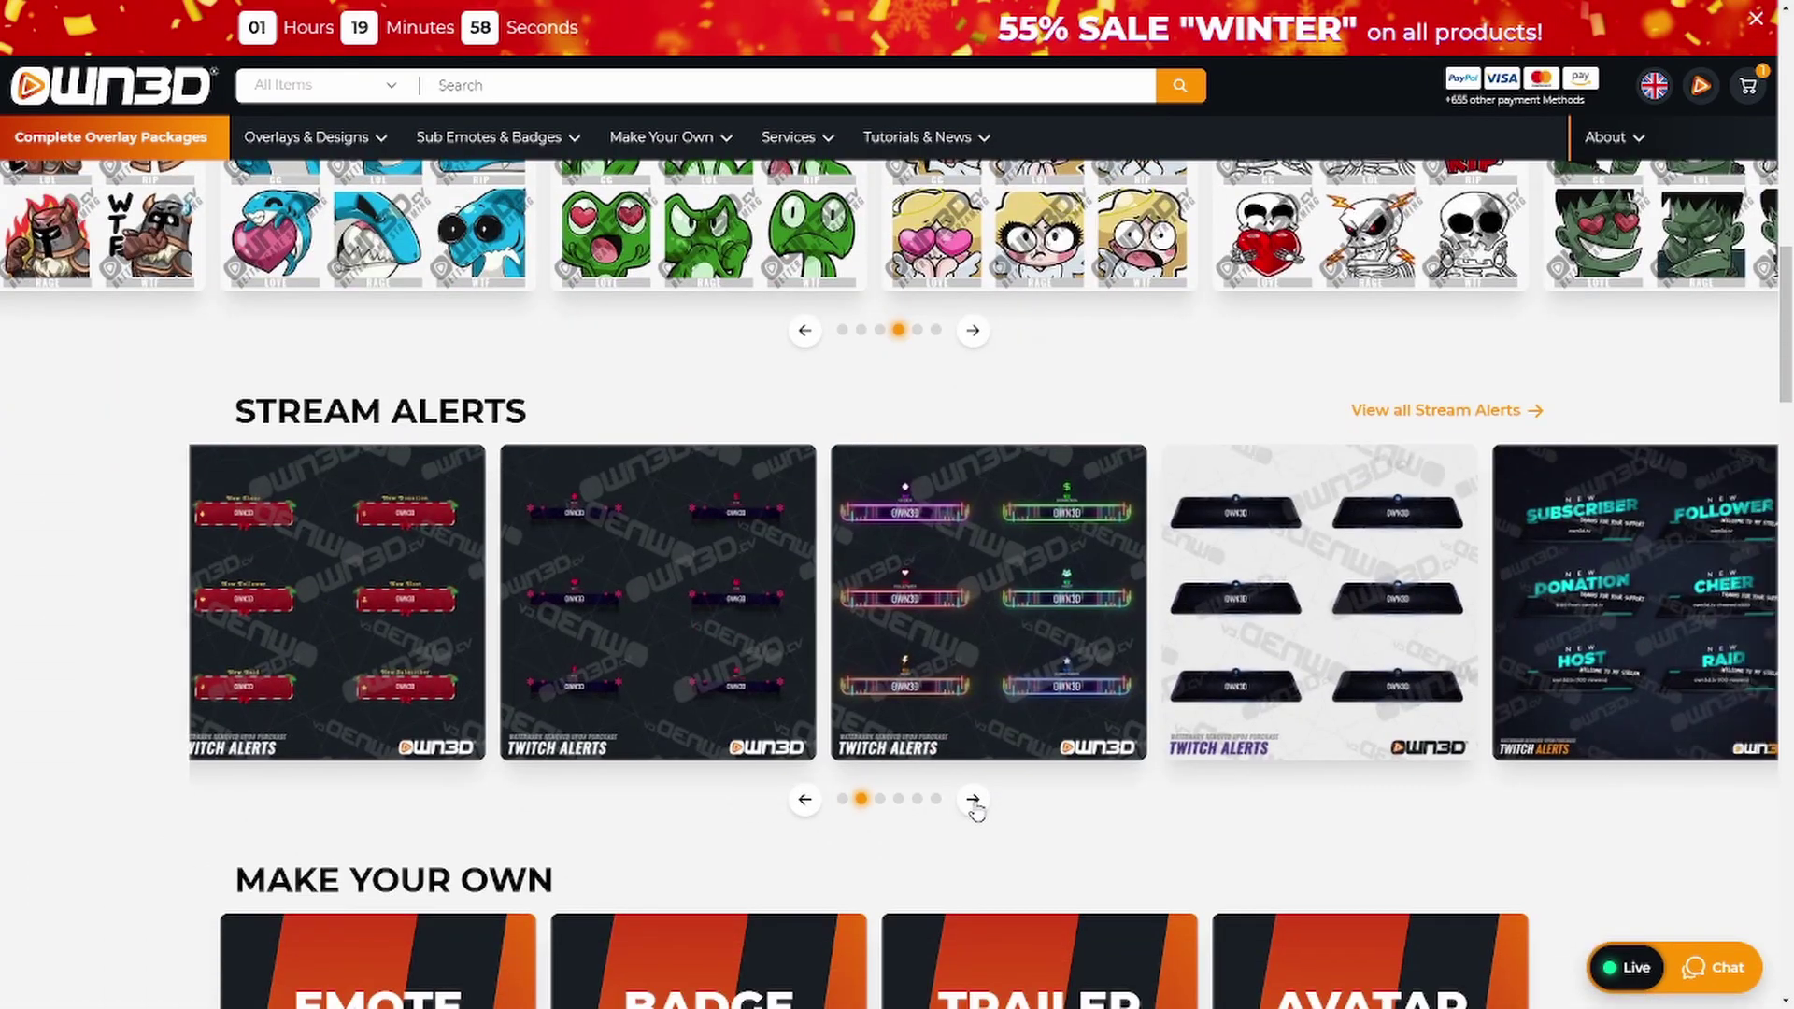
click(973, 799)
scroll(976, 810, down, 4)
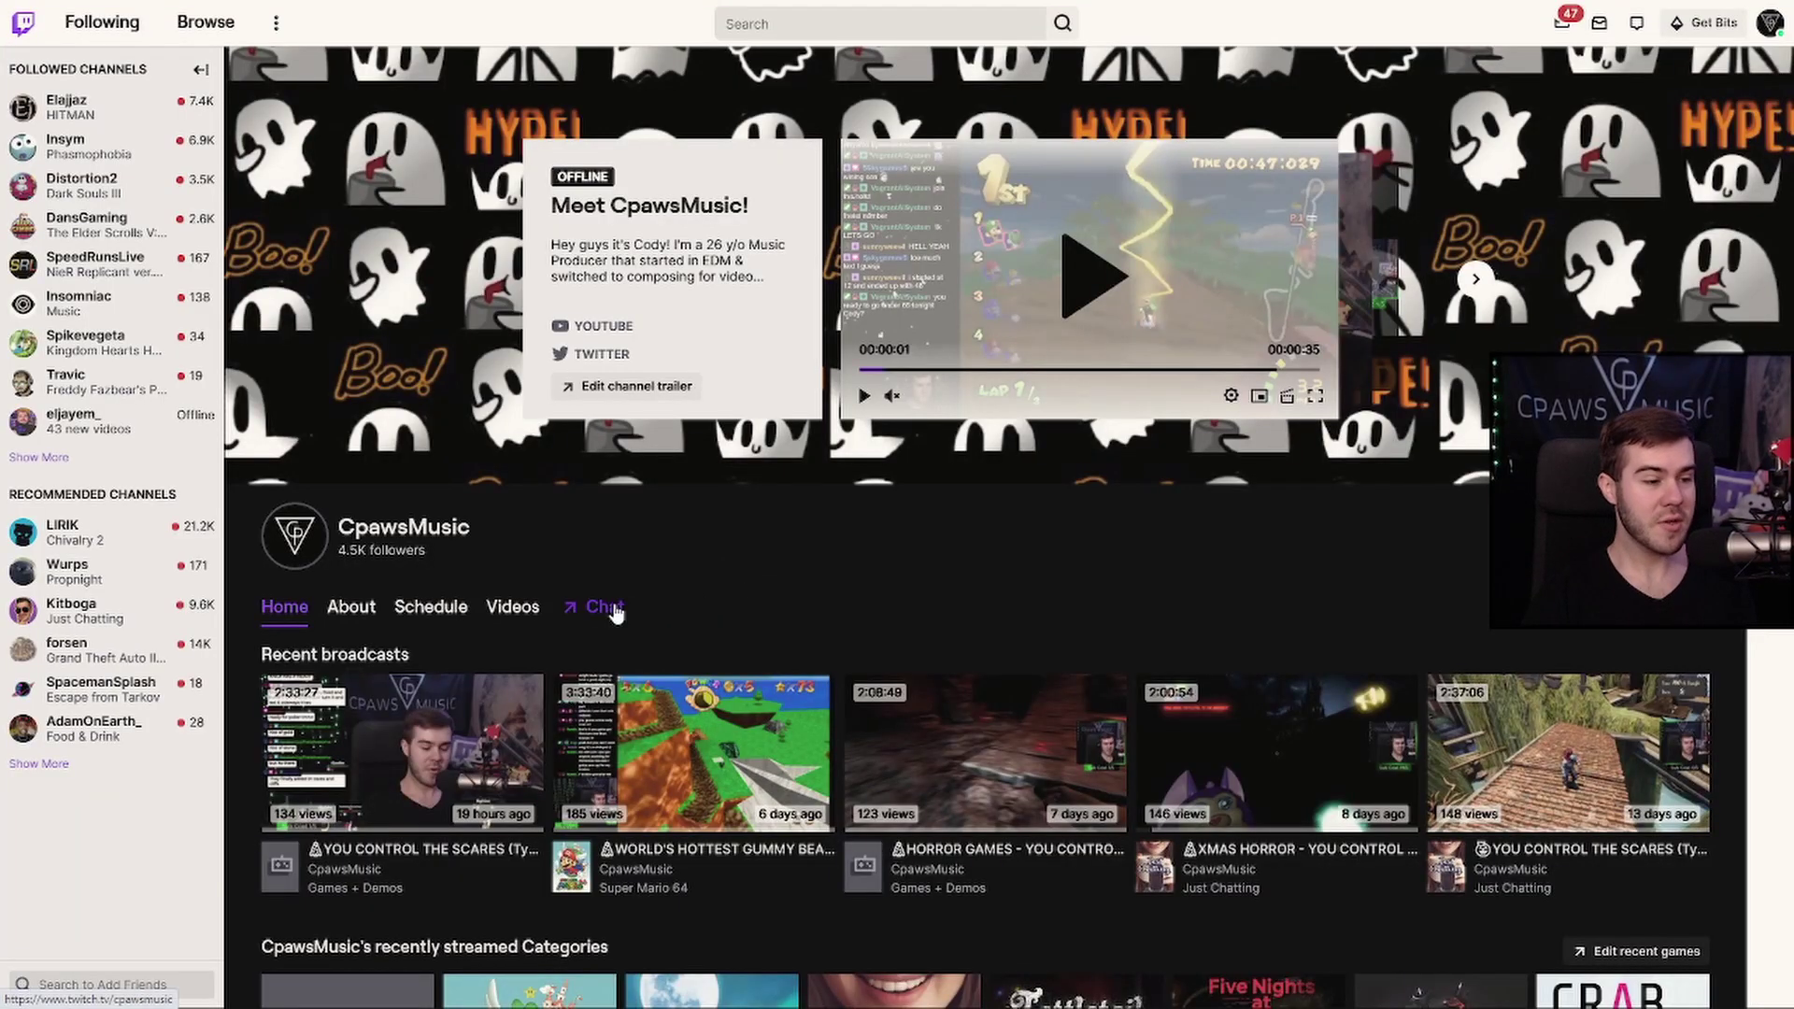
Step: Switch the channel to its stream-and-chat view and scroll down to the About panels
click(605, 607)
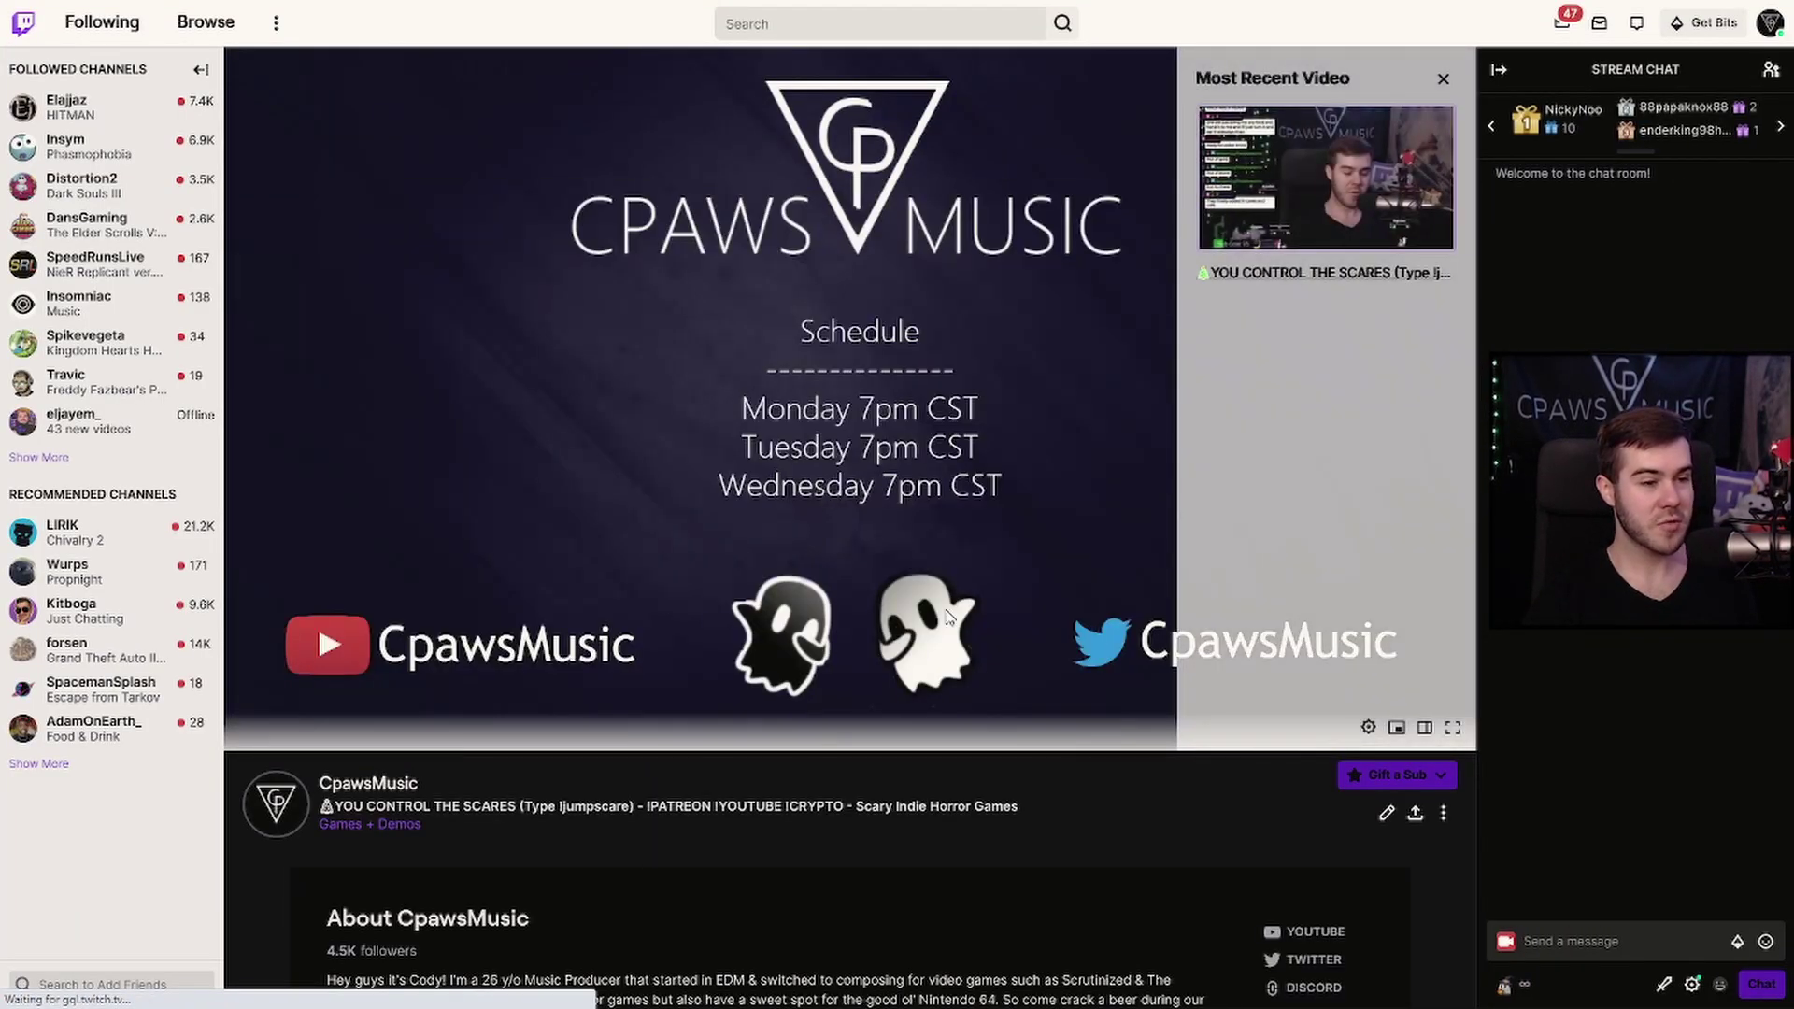
scroll(794, 571, down, 10)
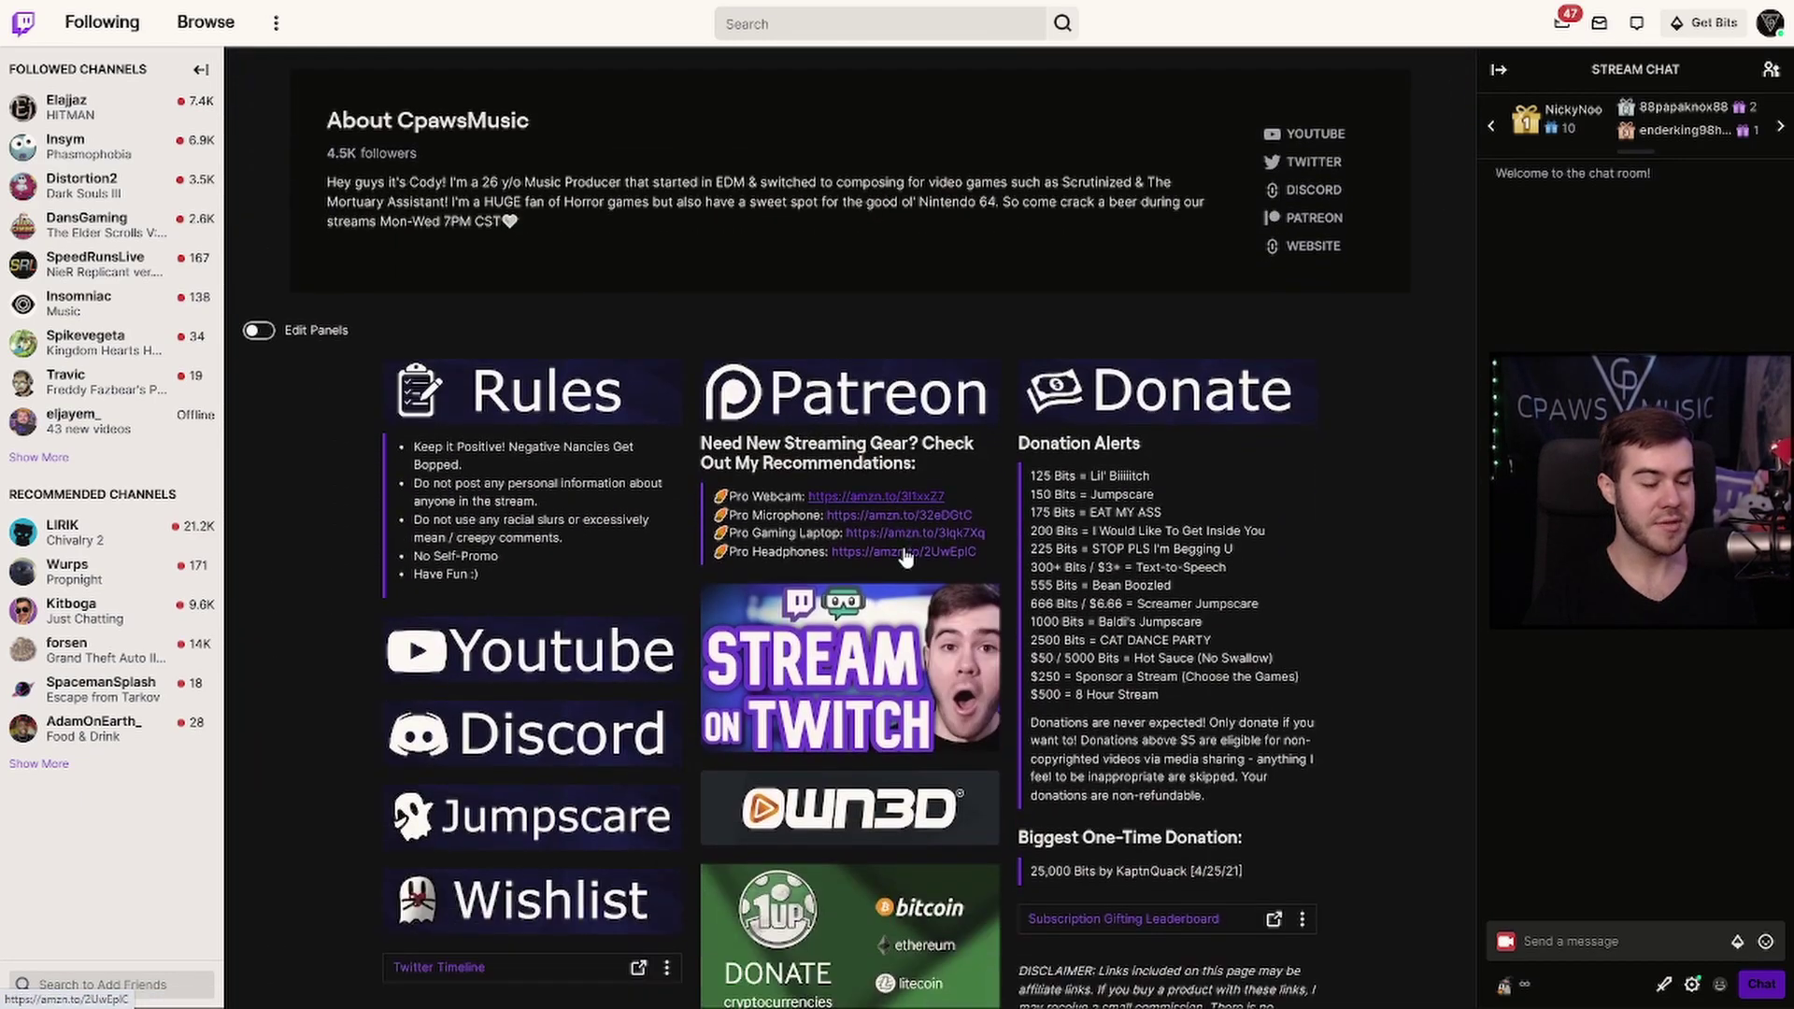
scroll(1006, 546, down, 4)
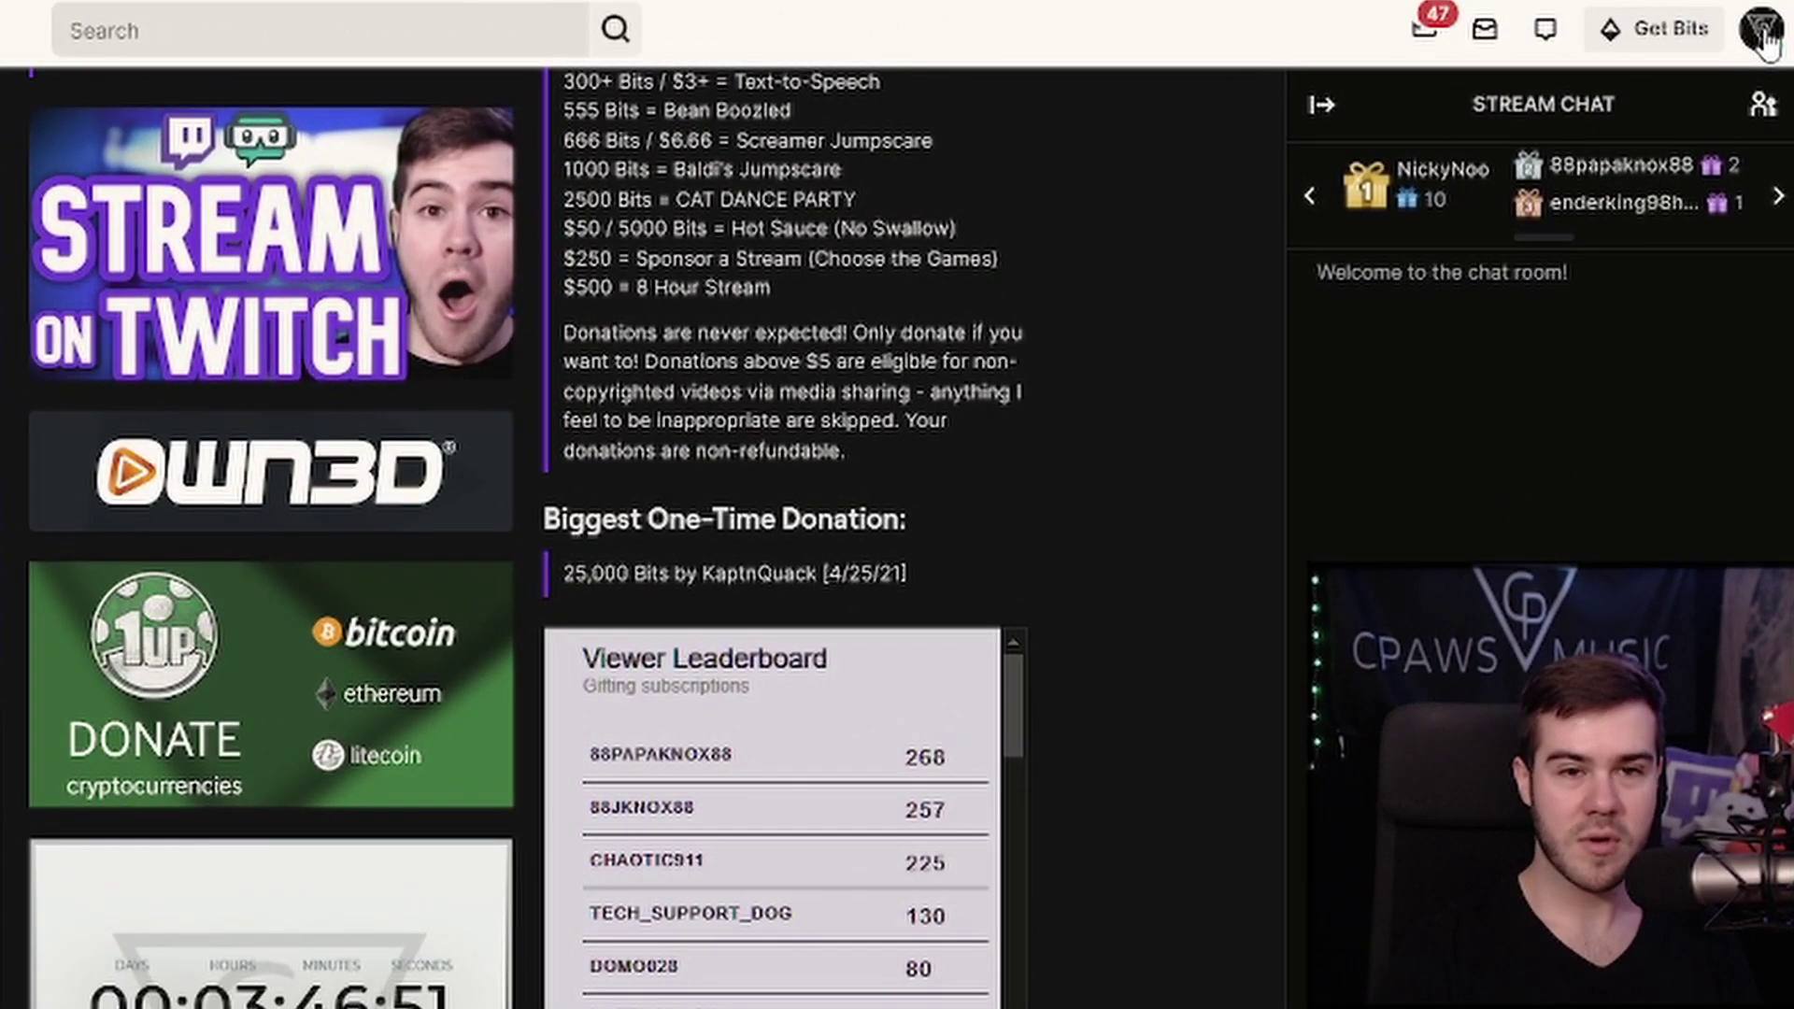
Step: Browse the Extensions Discovery catalog's Blerp, Voicemod Bits and Crowd Control listings
click(1771, 25)
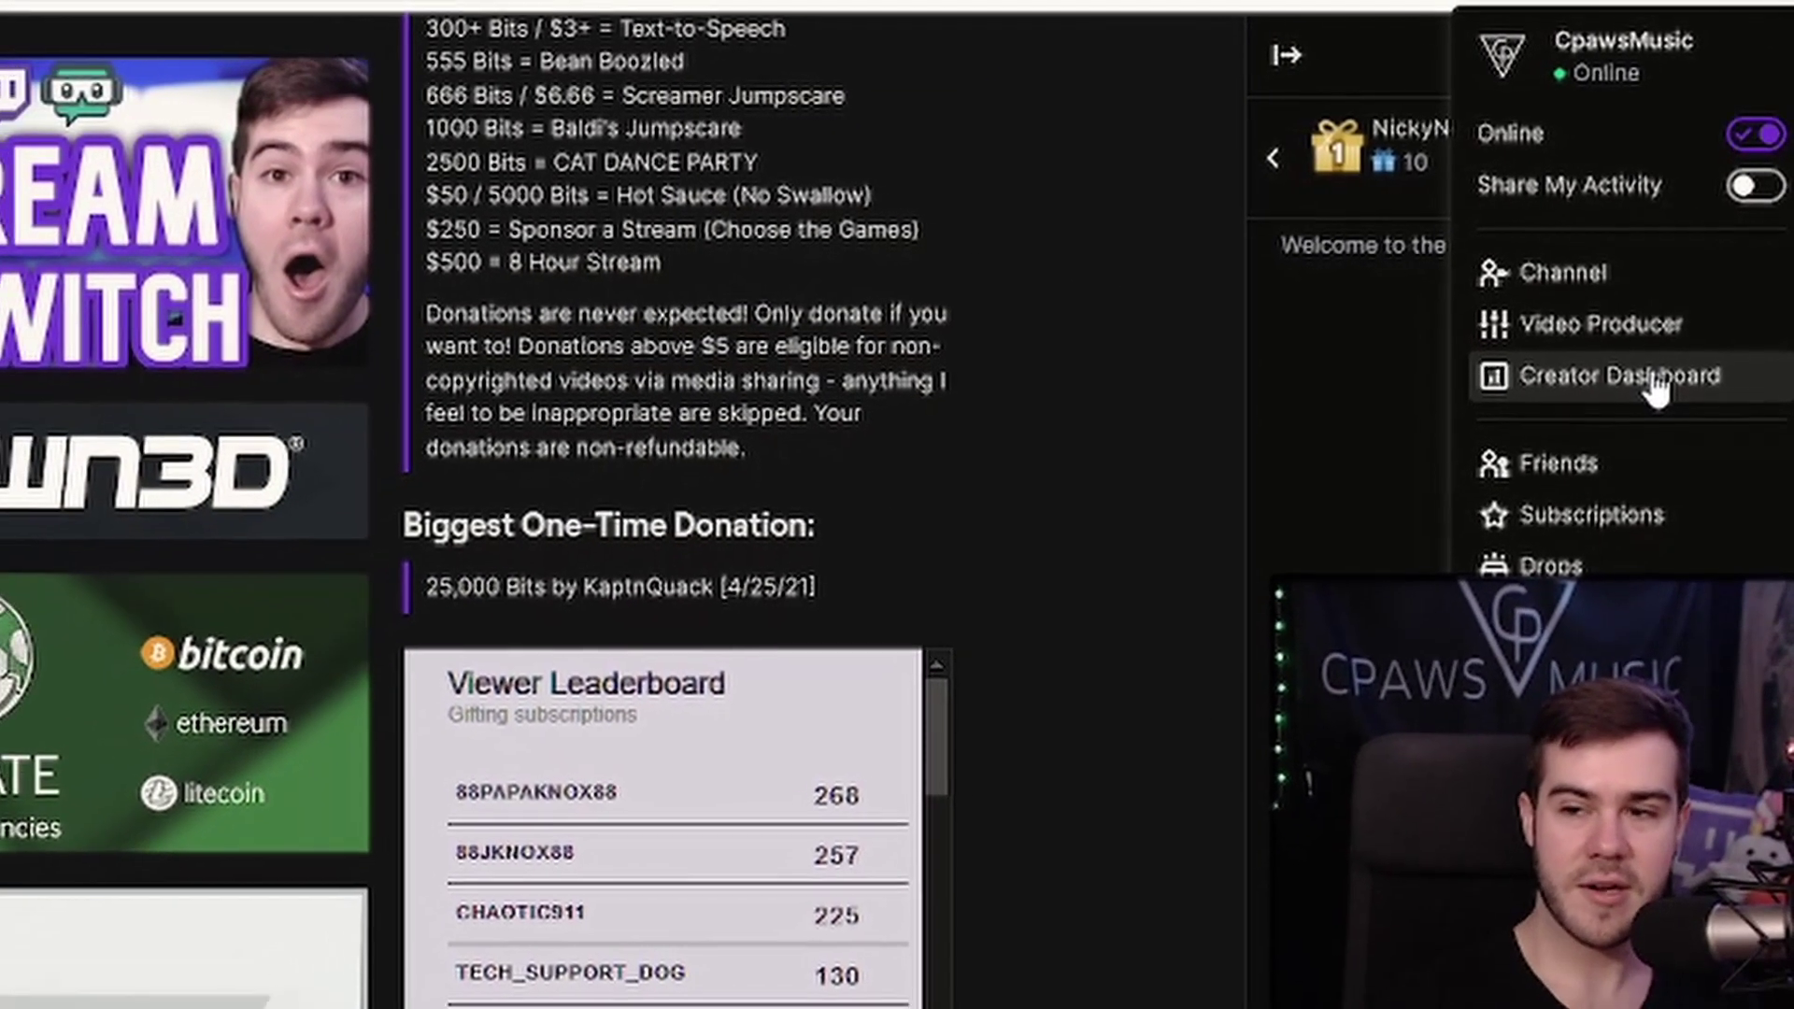
key(Escape)
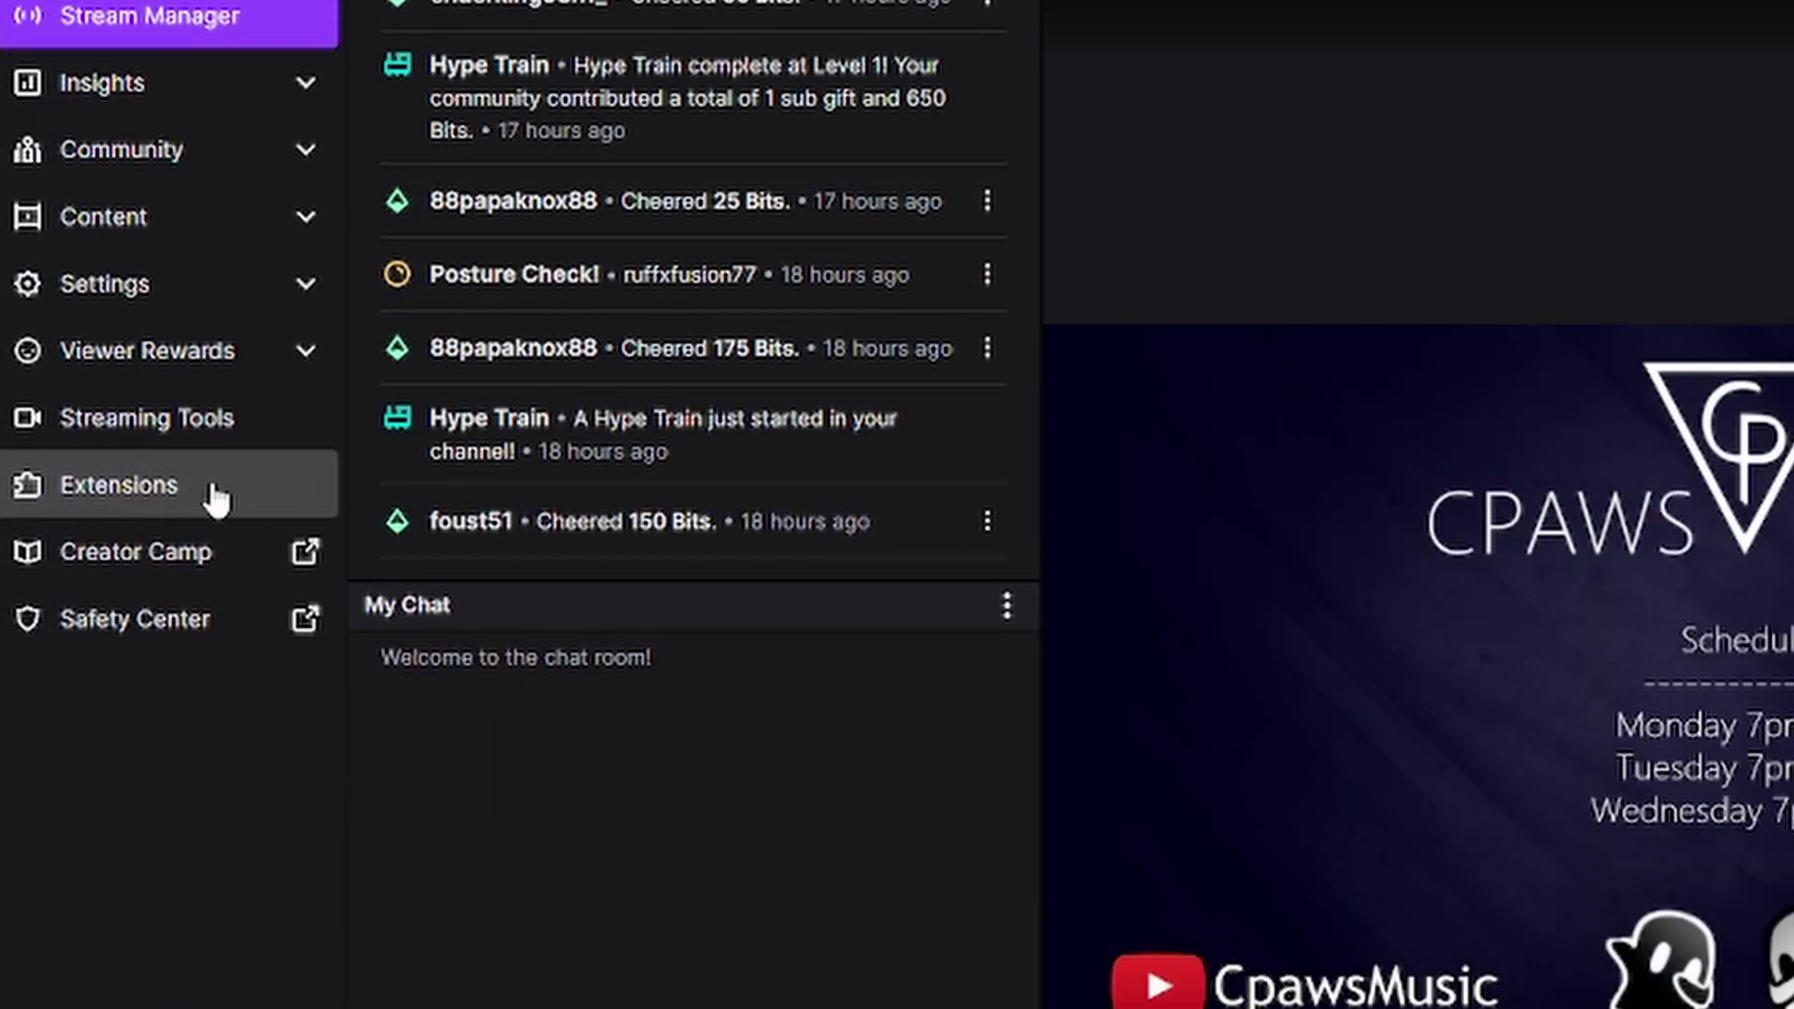
click(213, 496)
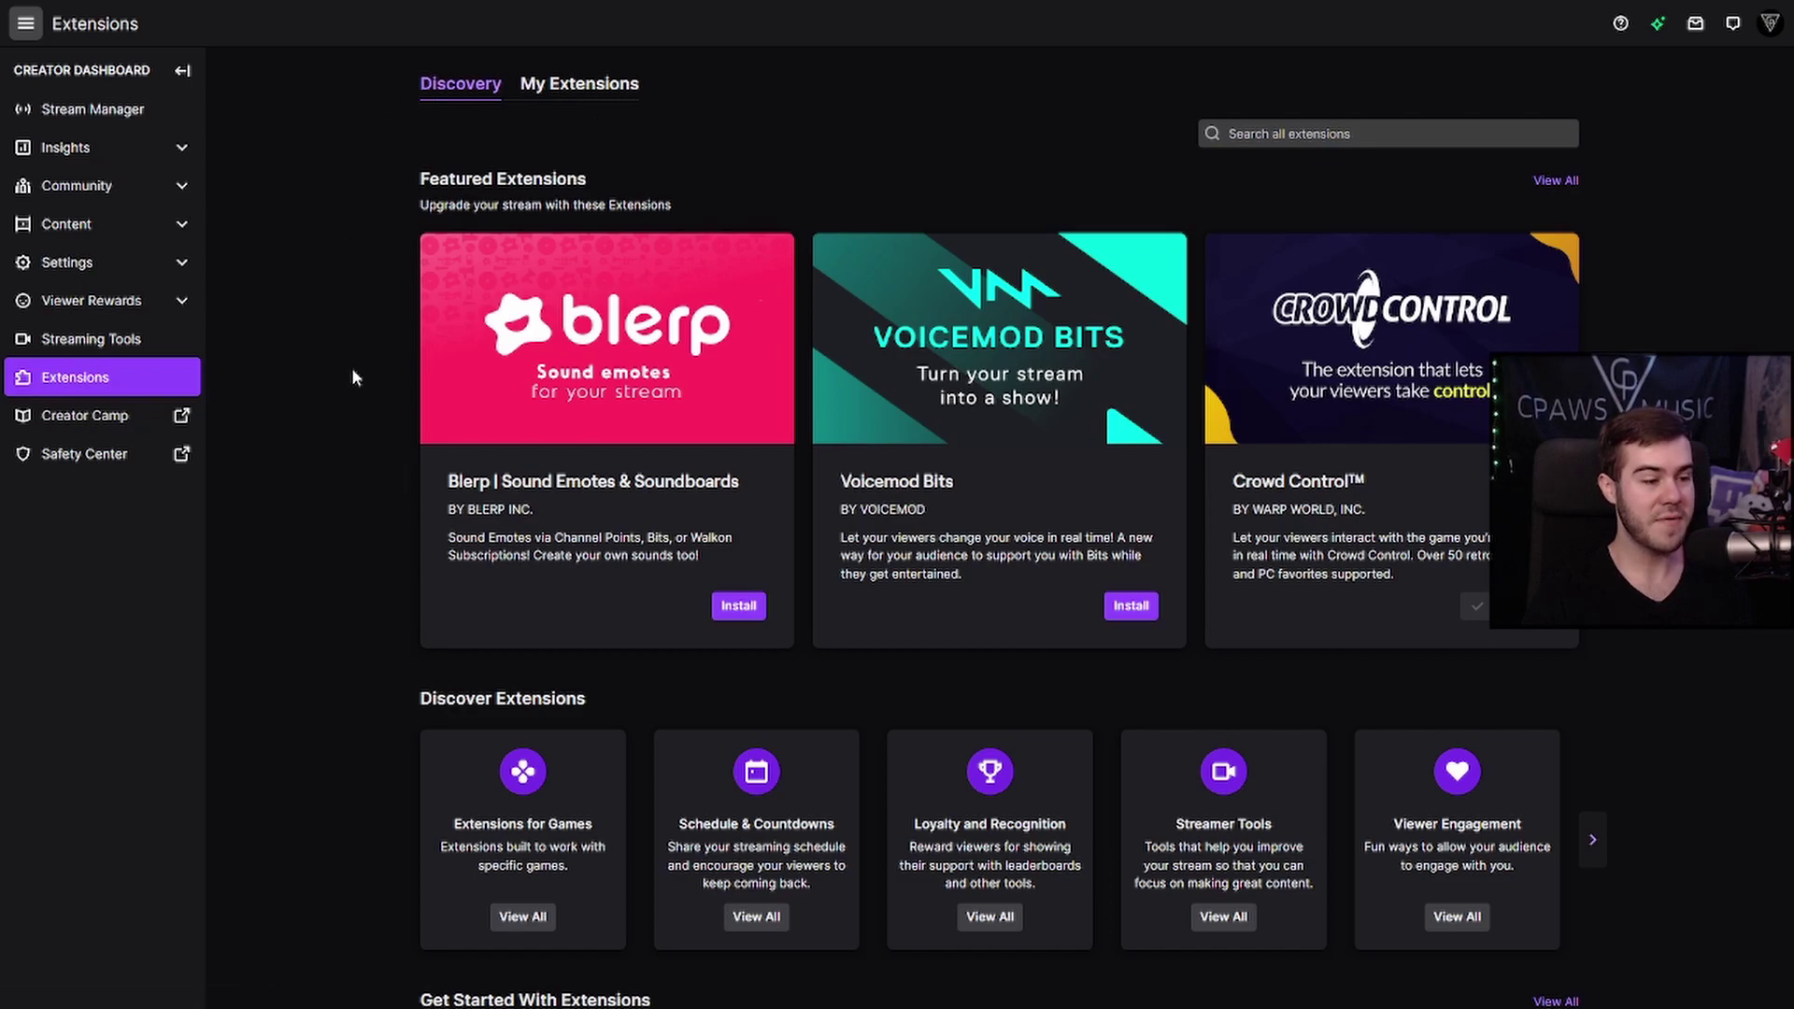
scroll(353, 371, down, 8)
scroll(352, 377, down, 3)
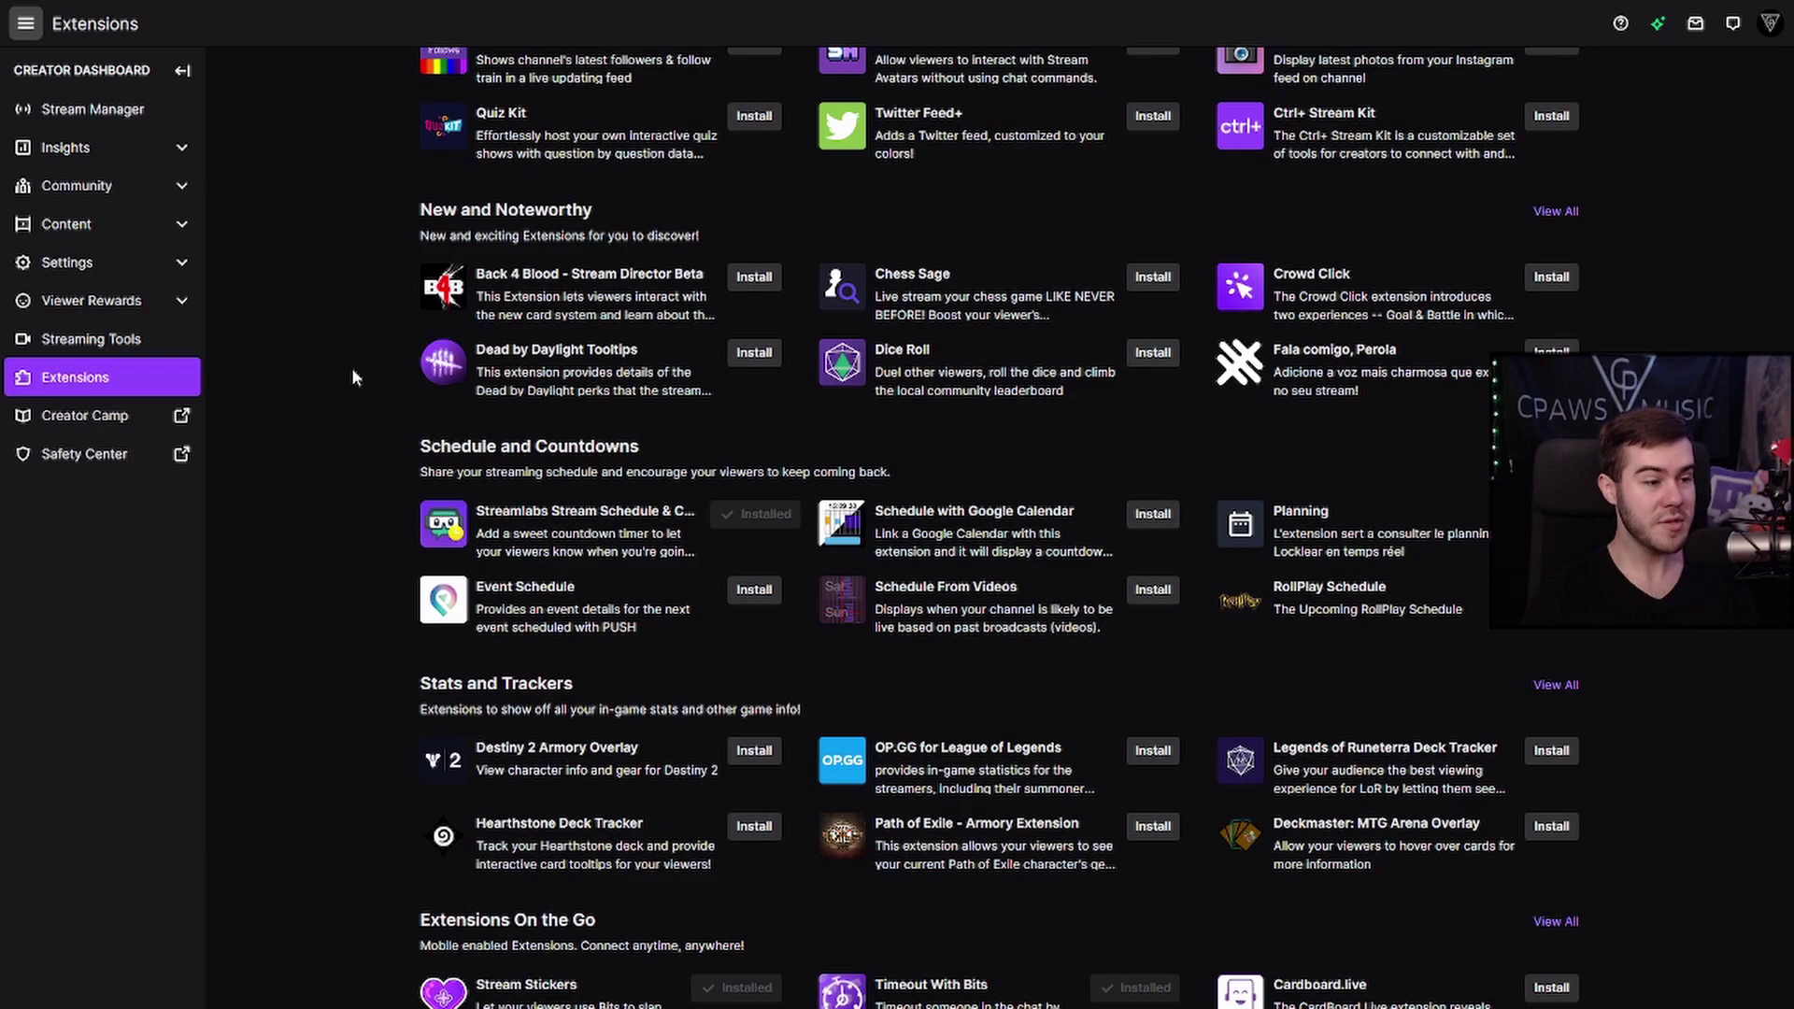
scroll(351, 377, down, 3)
scroll(351, 376, up, 9)
scroll(352, 377, up, 5)
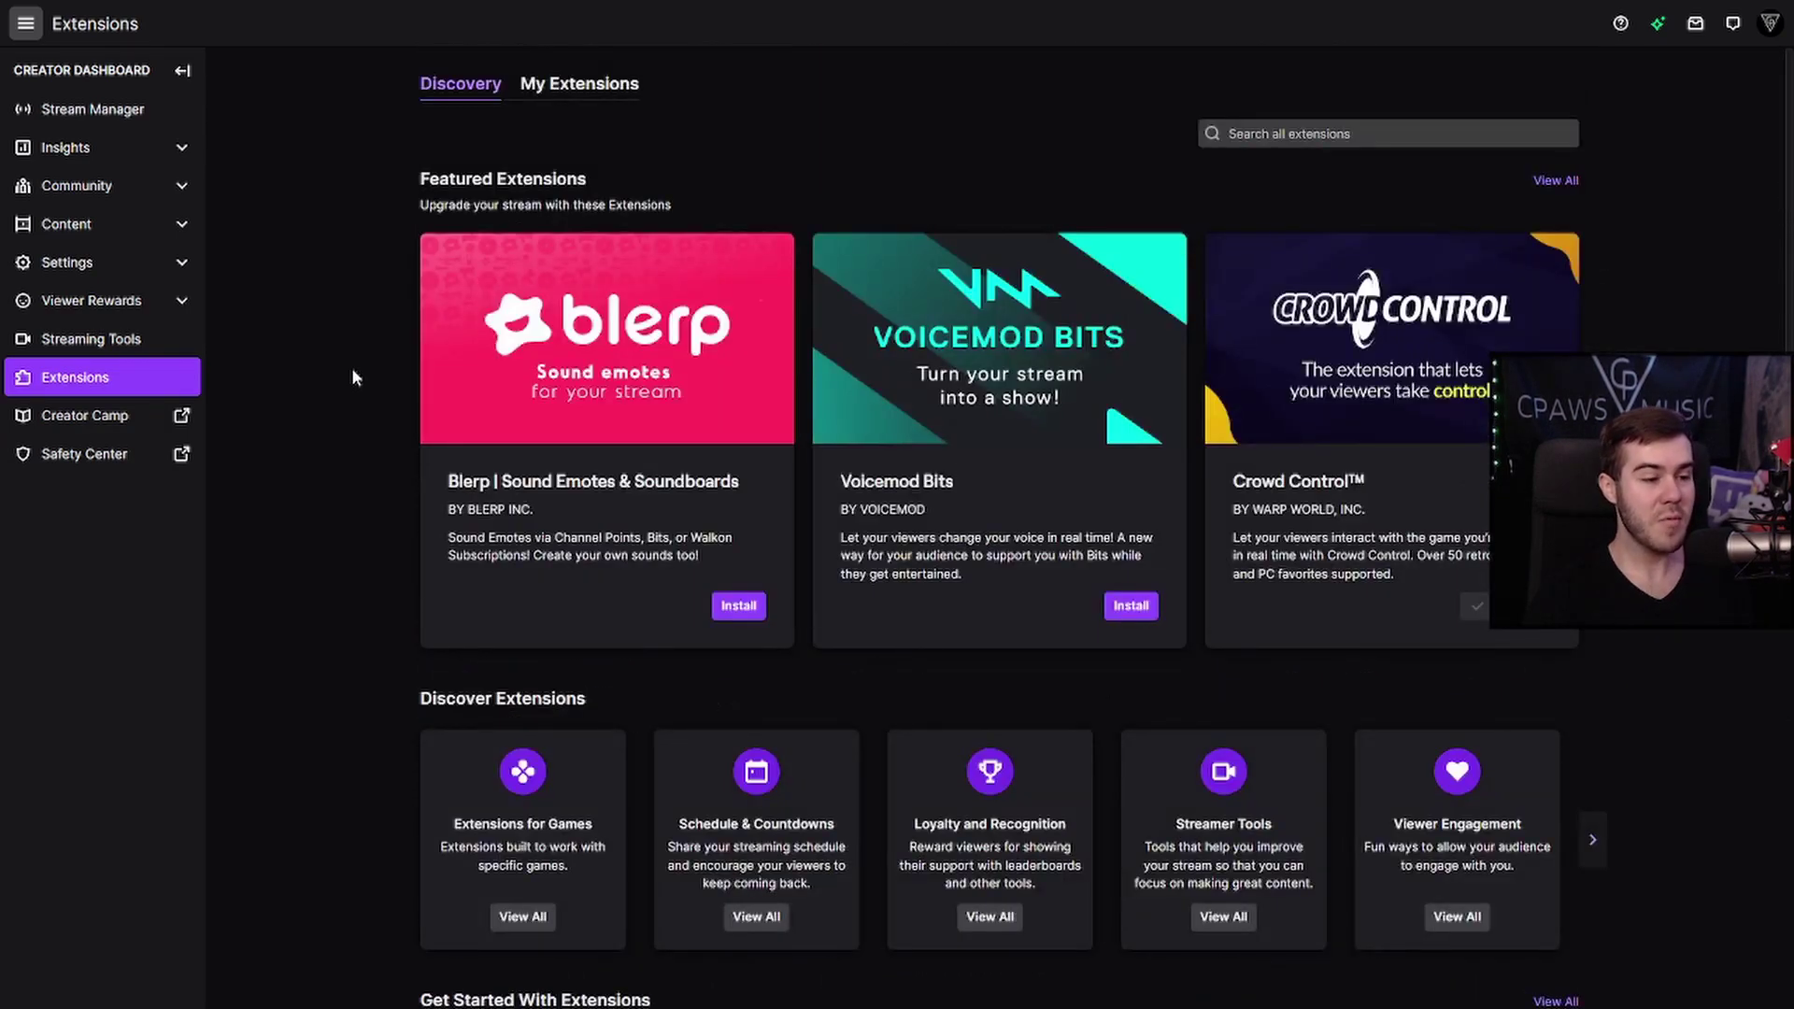
scroll(349, 379, down, 3)
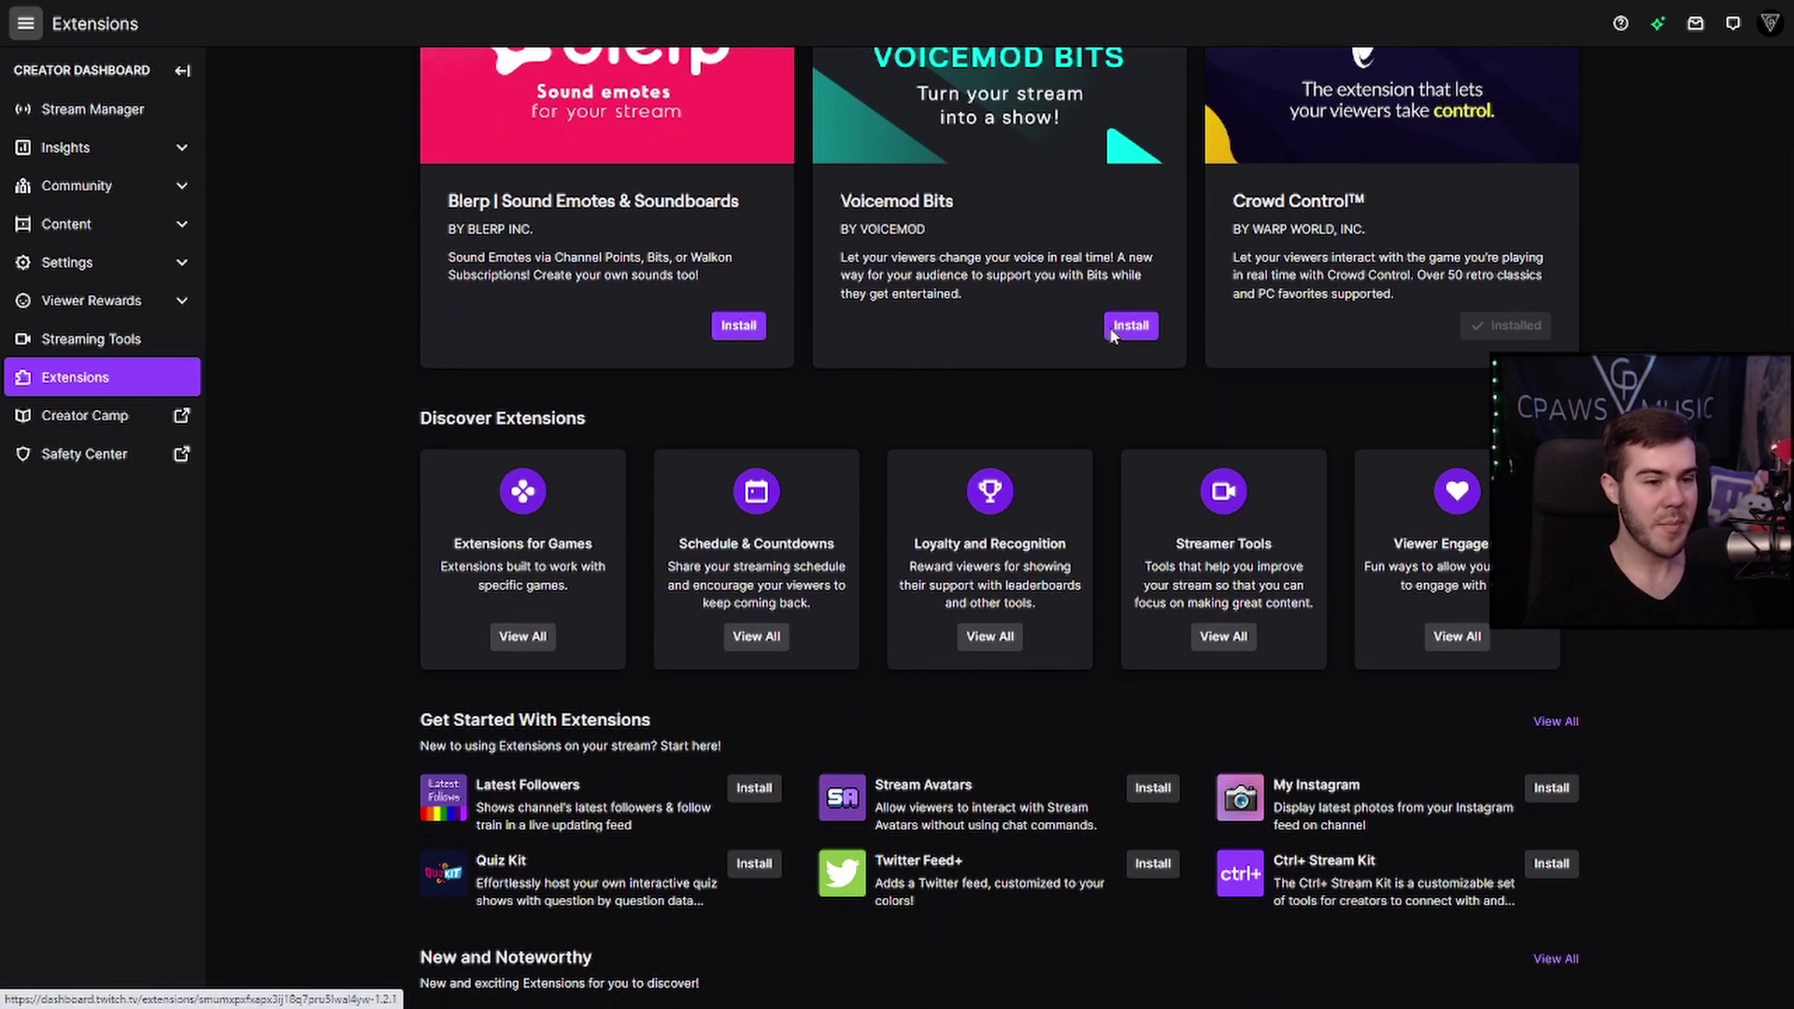
scroll(599, 391, up, 3)
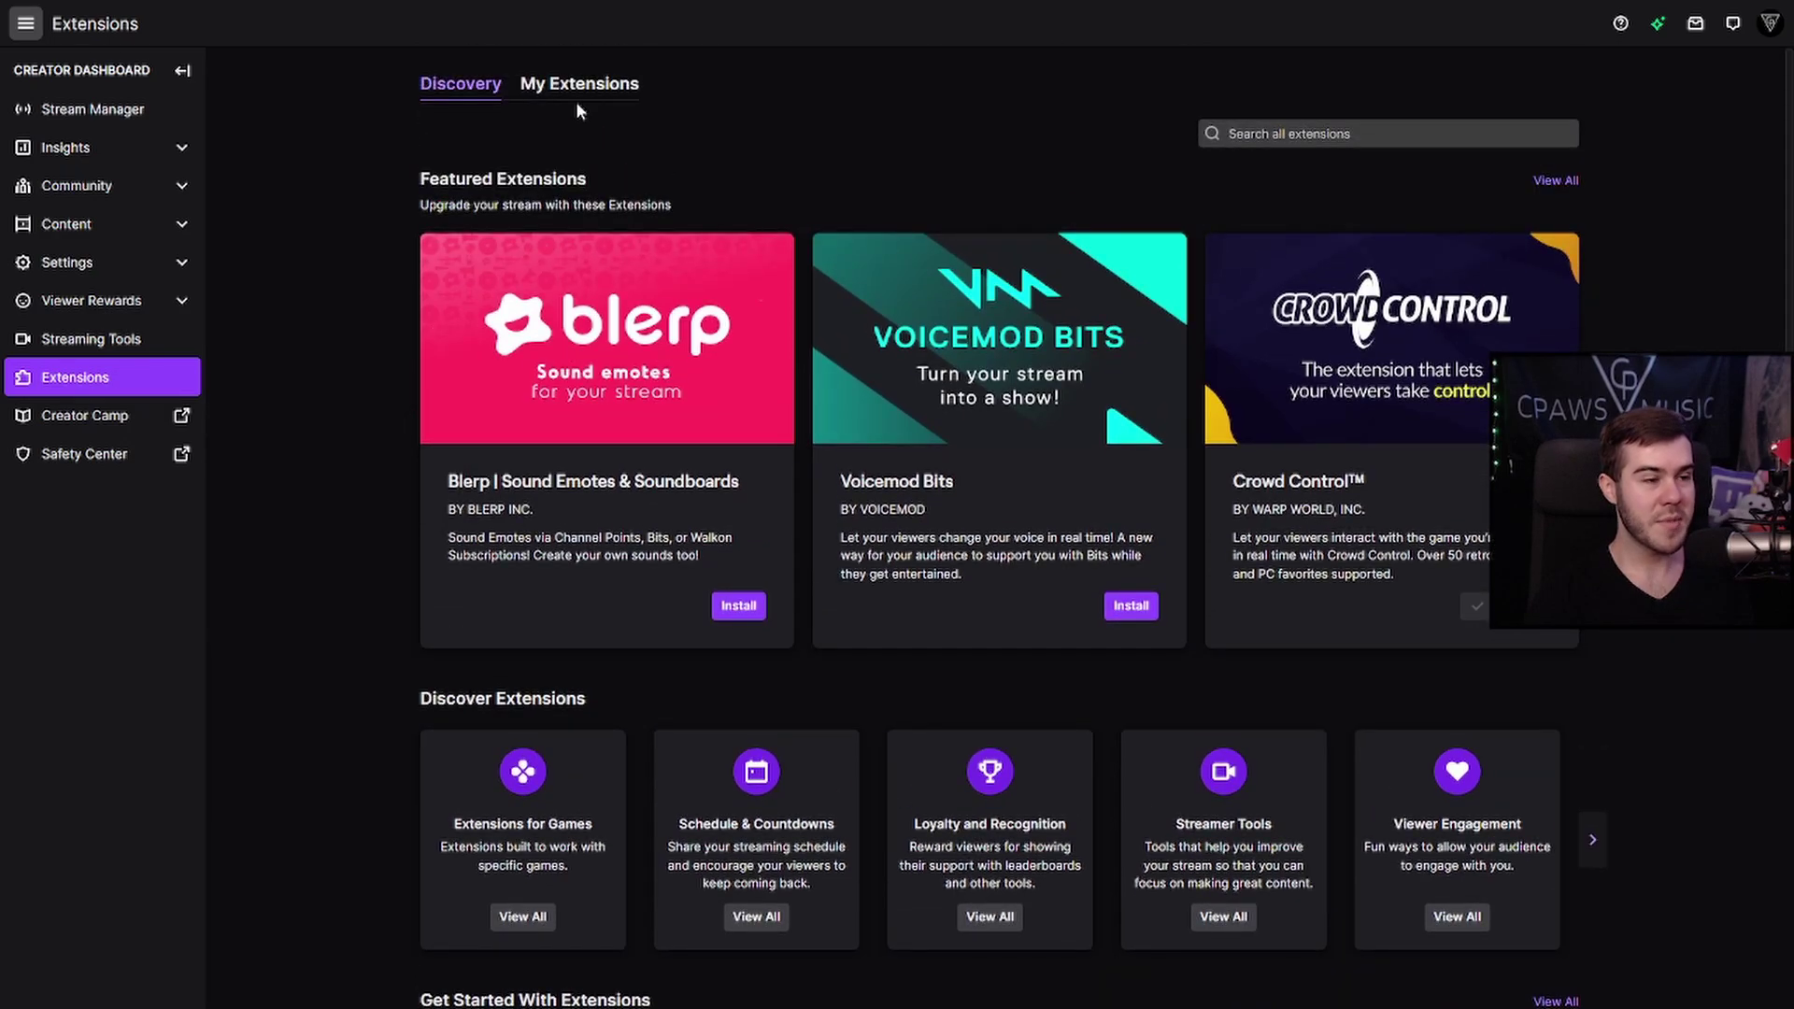
Step: Review the My Extensions tab's Installed and Activated lists, including Panel 1 and Panel 3
click(590, 86)
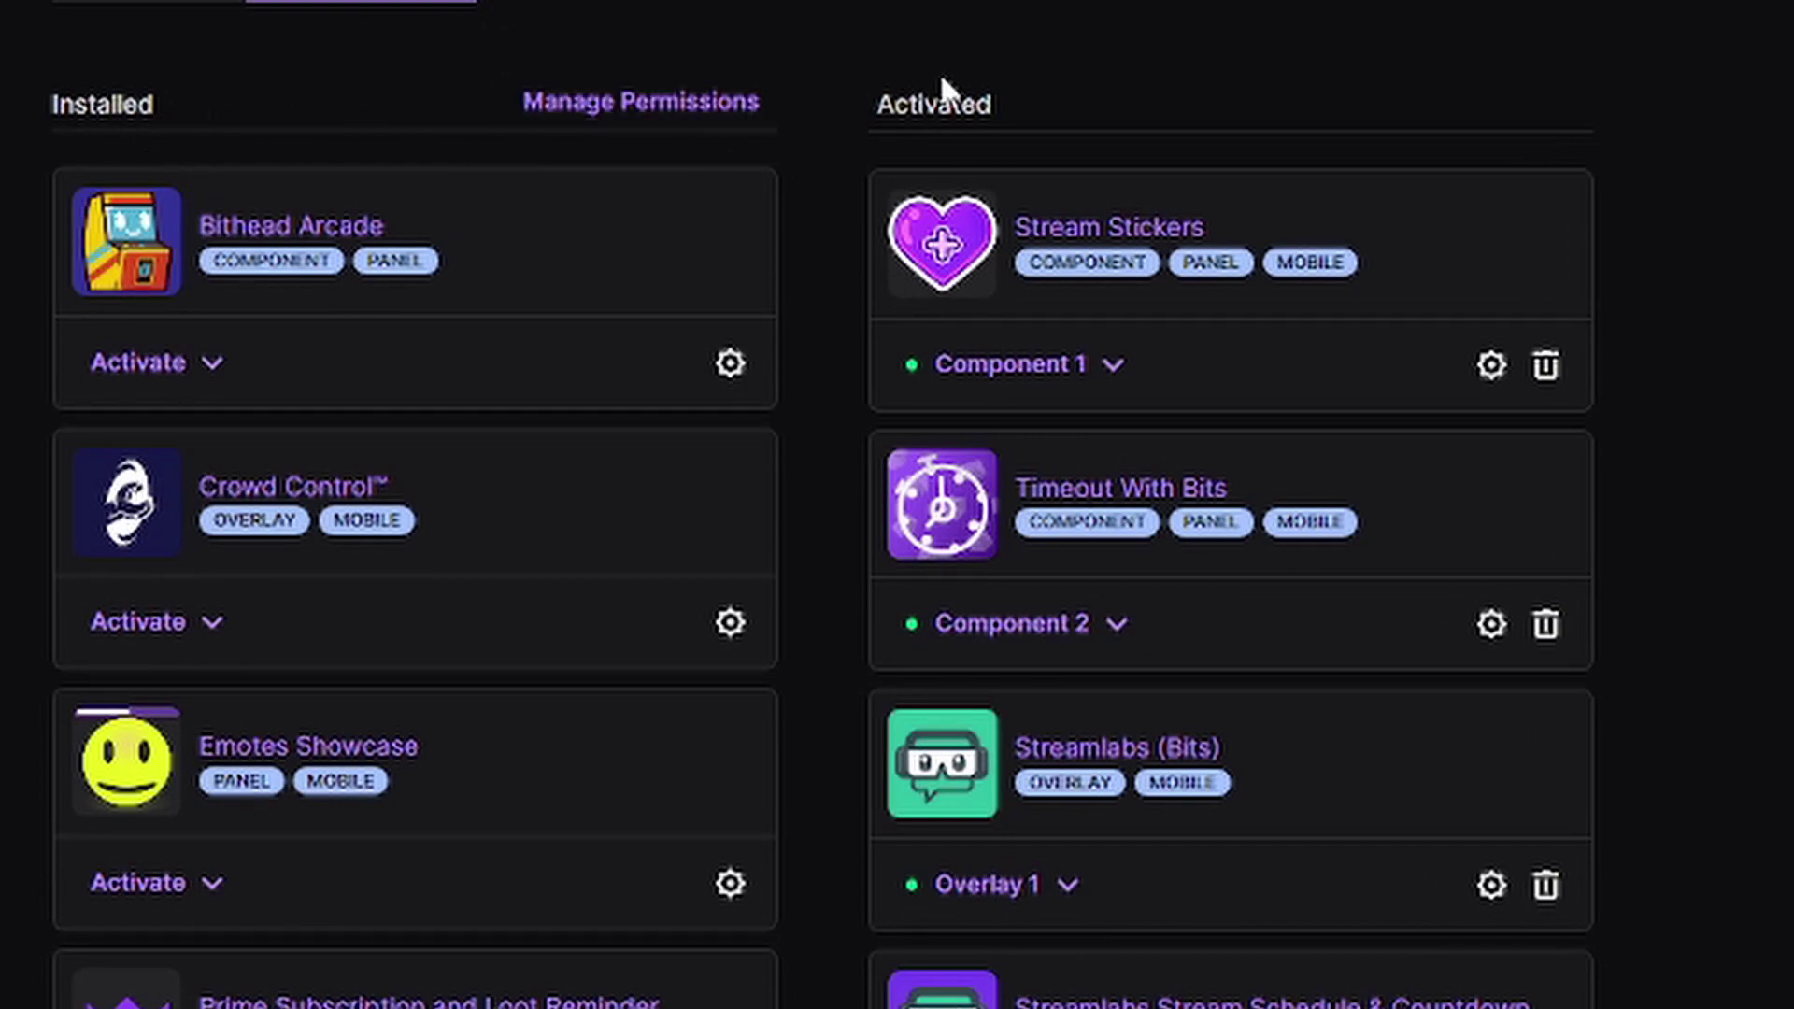
click(1046, 109)
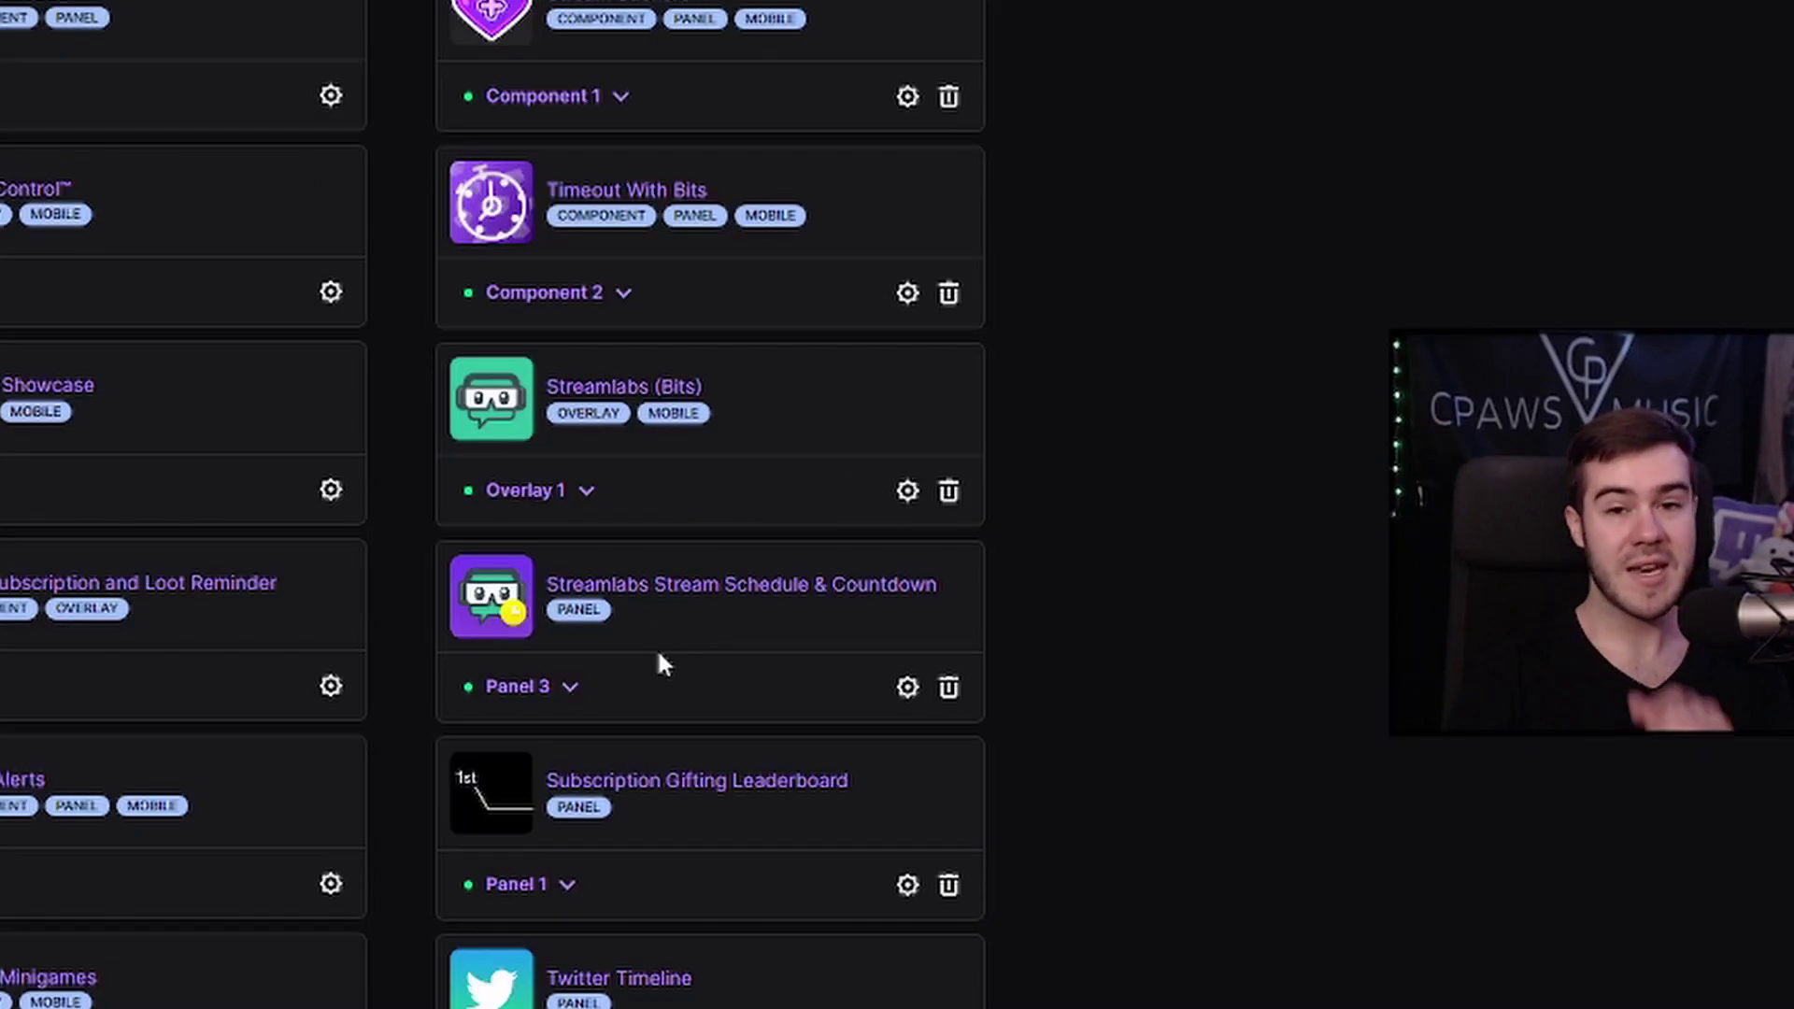
scroll(657, 648, up, 1)
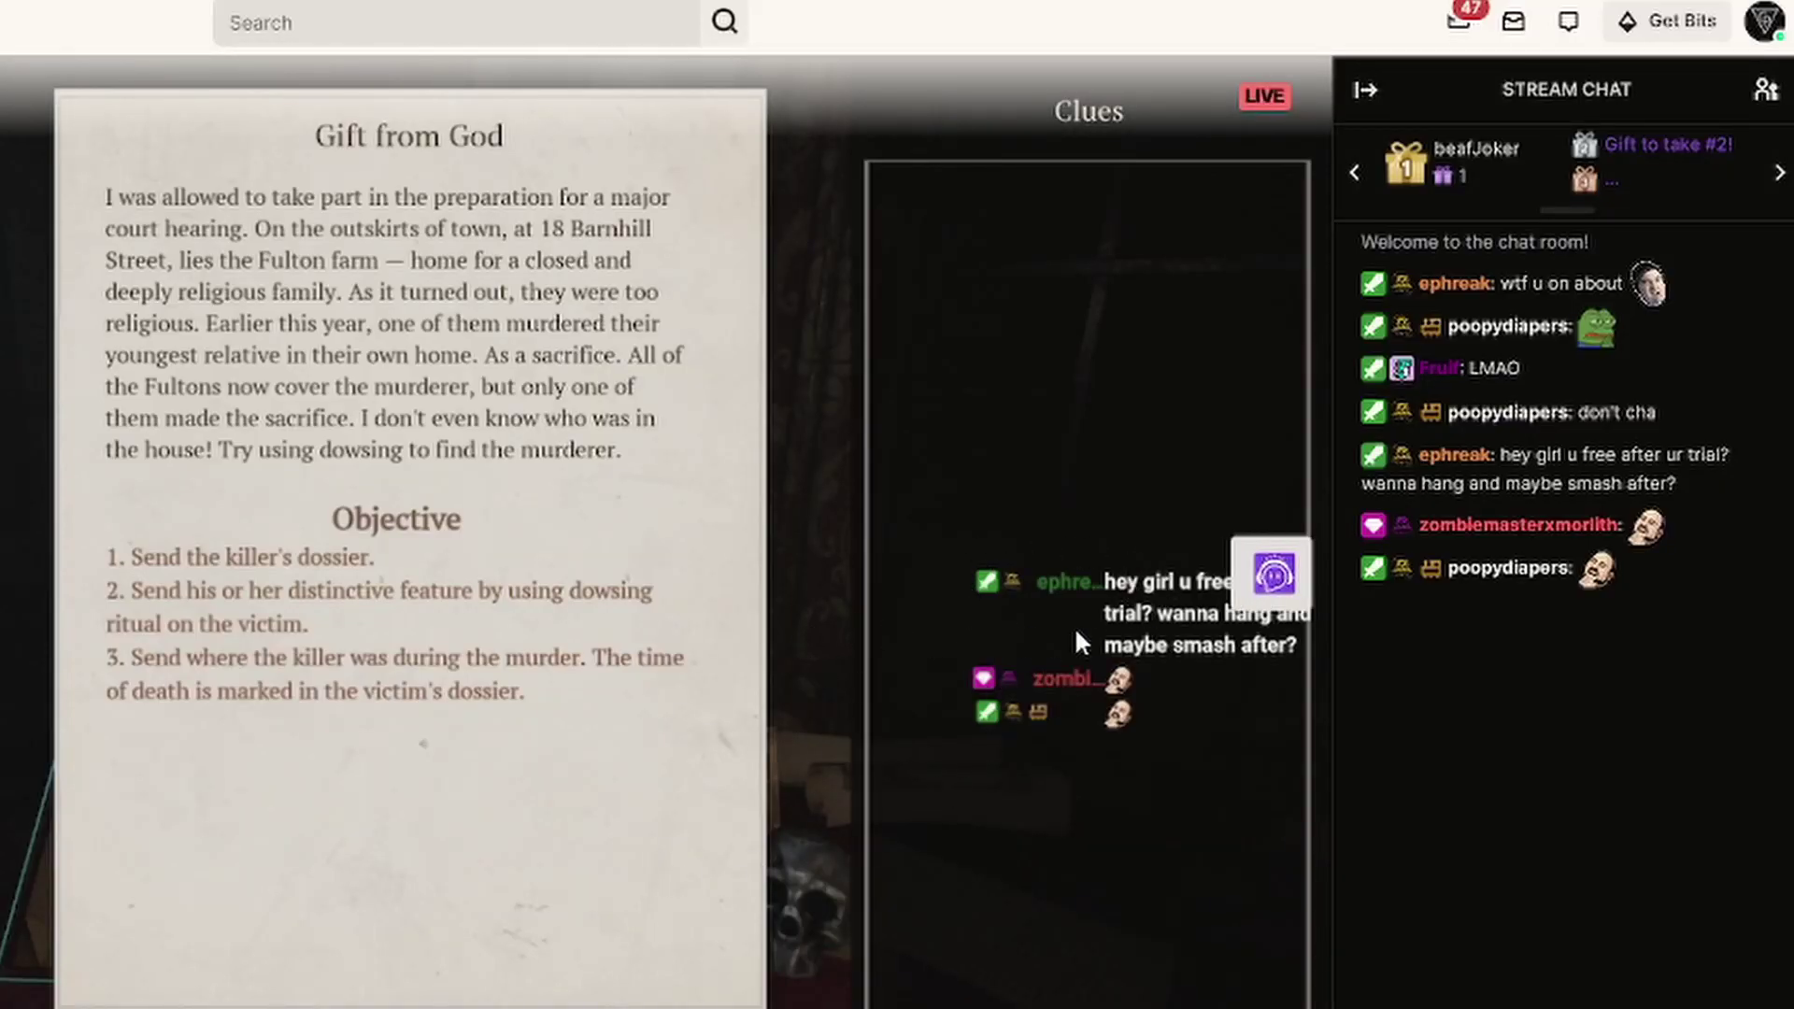
click(1276, 578)
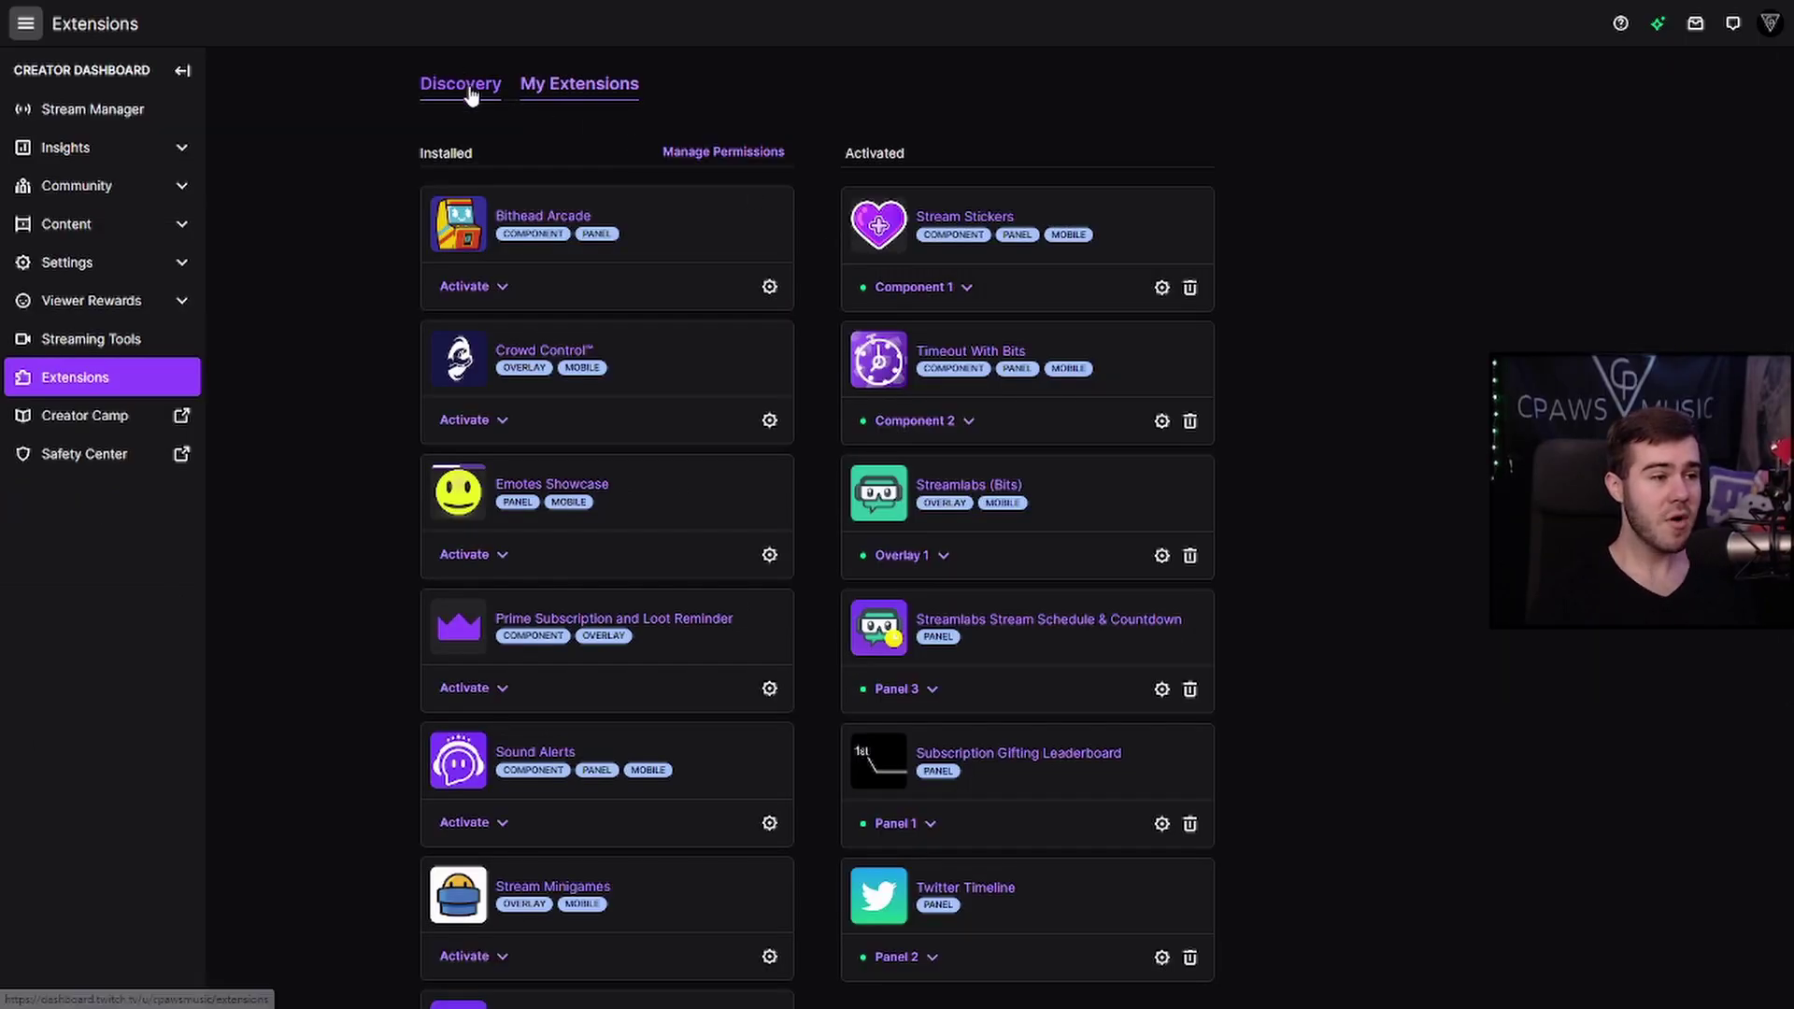
Step: Find Latest Followers under Get Started With Extensions and view its Component and Panel details
click(470, 90)
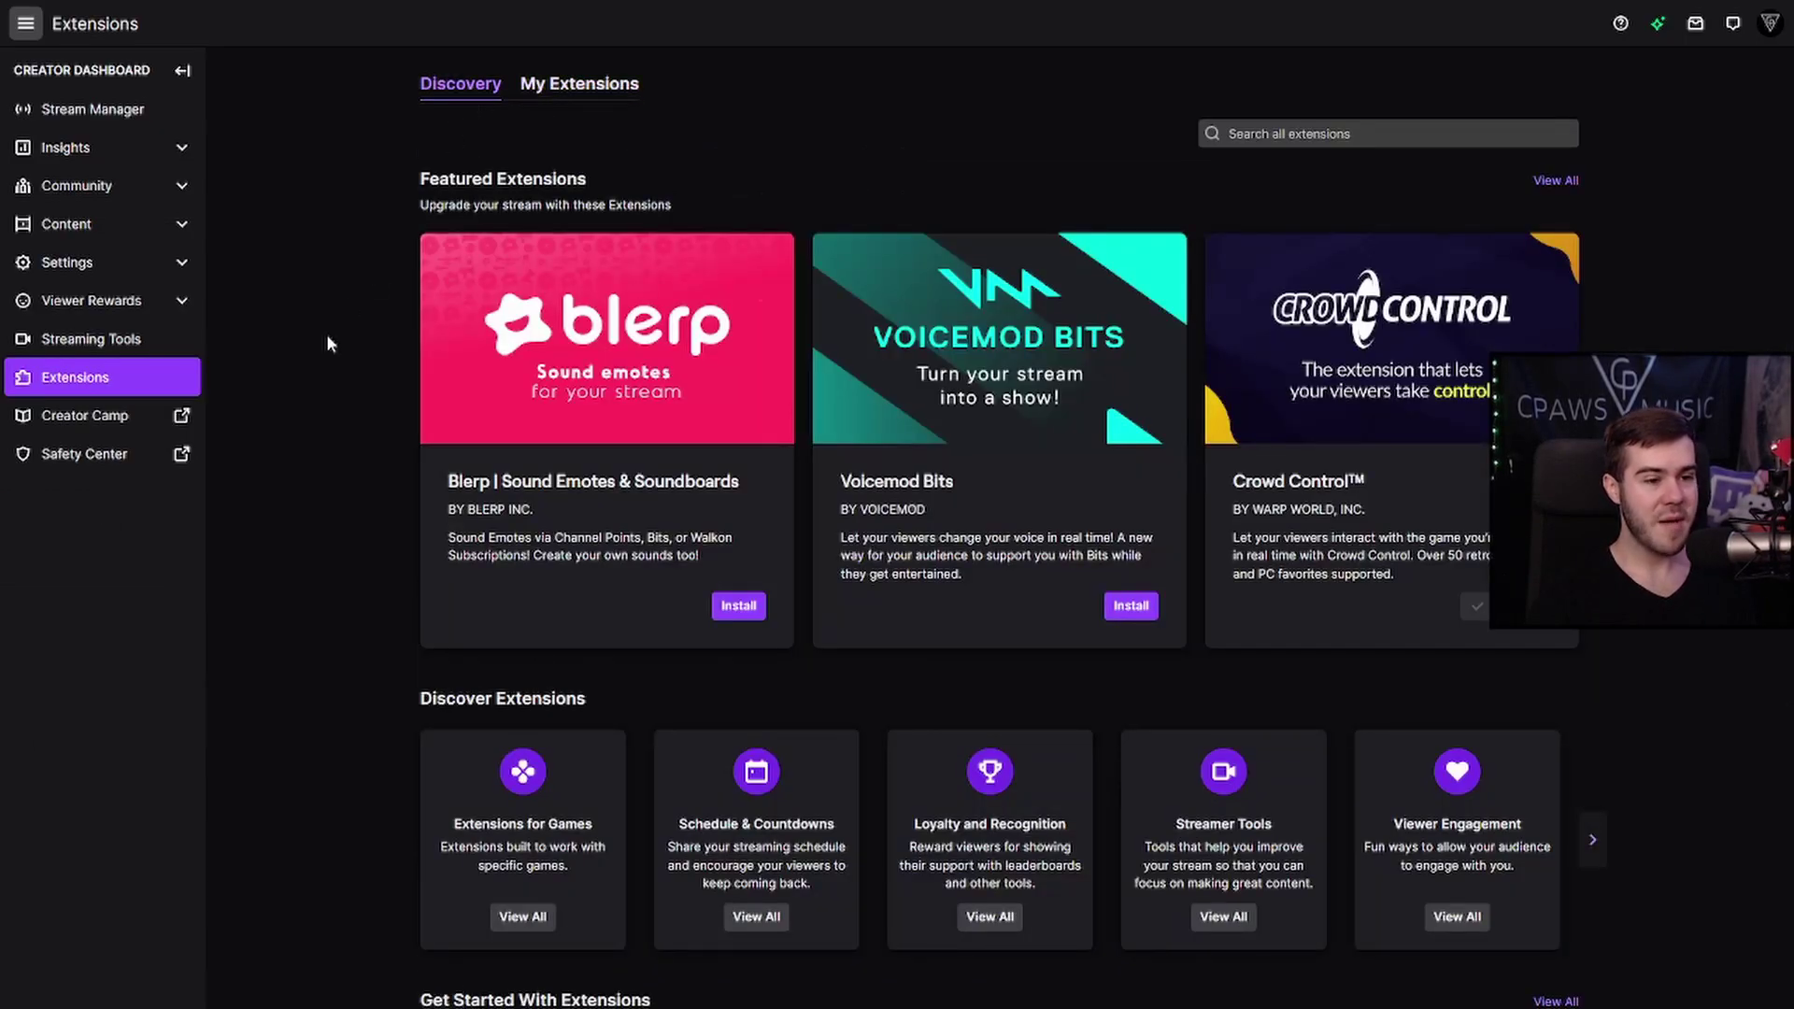
scroll(327, 336, down, 3)
scroll(327, 337, down, 3)
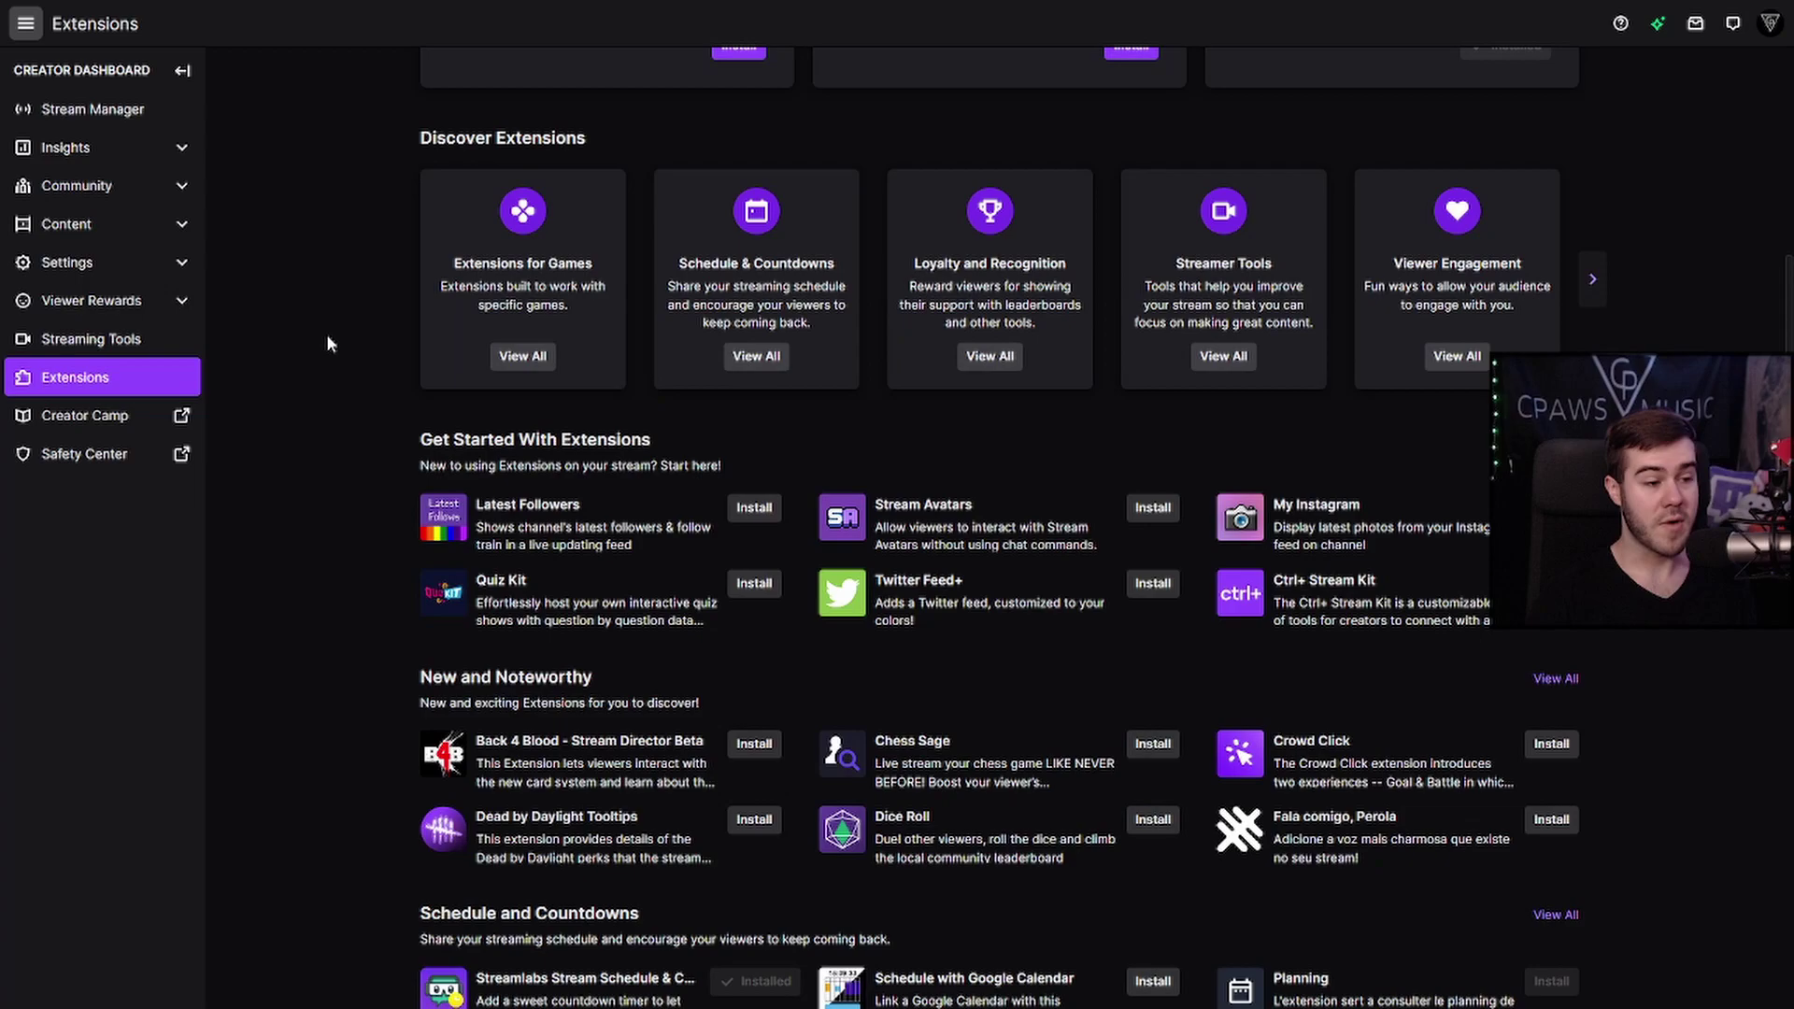
scroll(327, 344, down, 1)
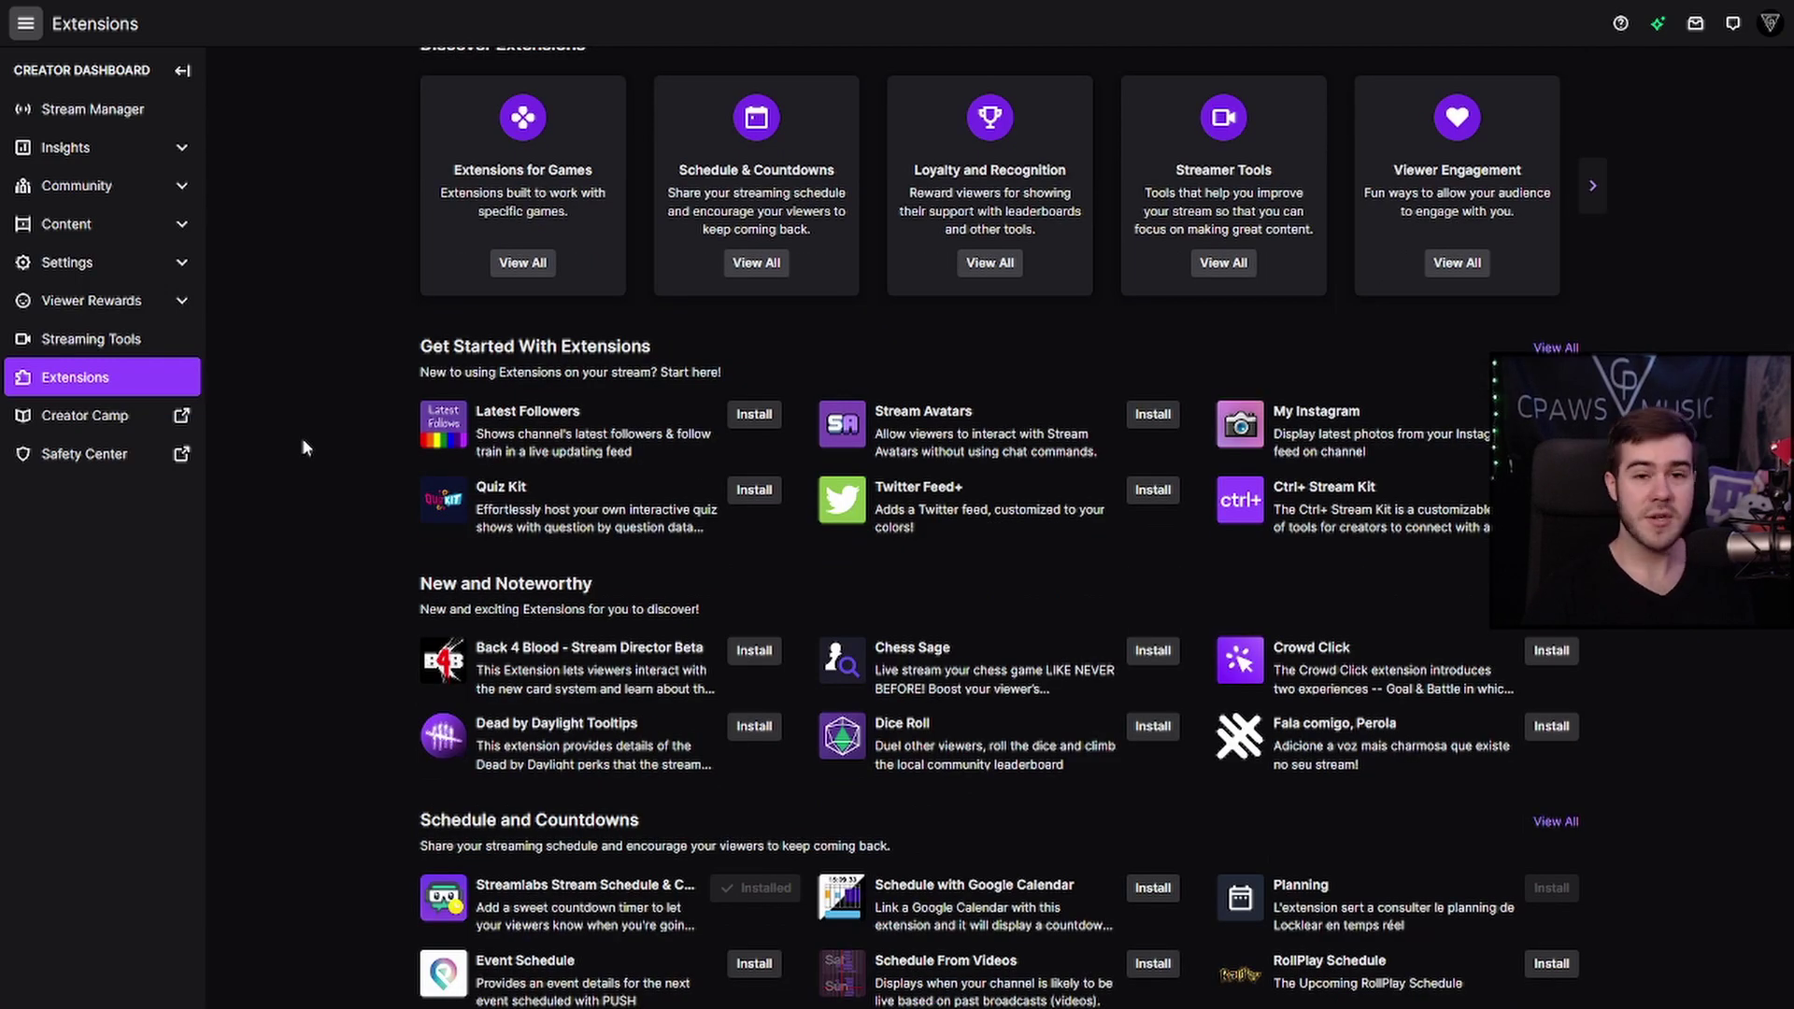
click(537, 416)
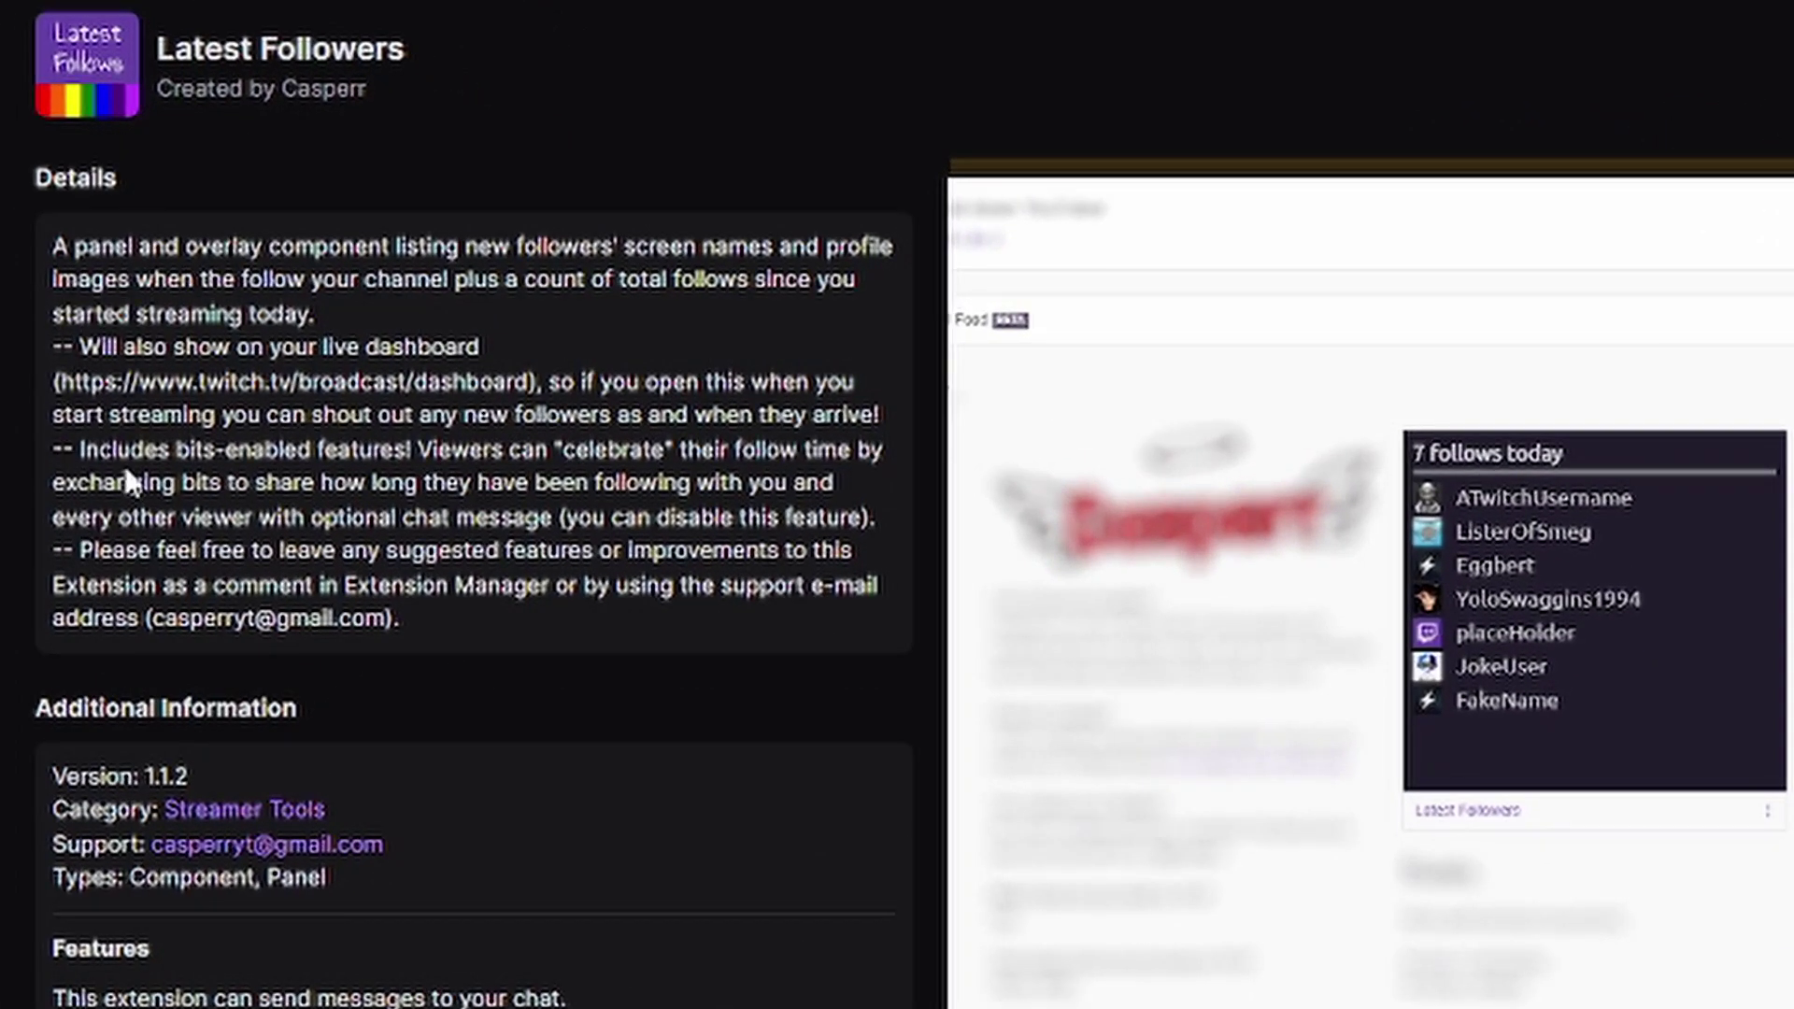
drag(65, 876, 340, 888)
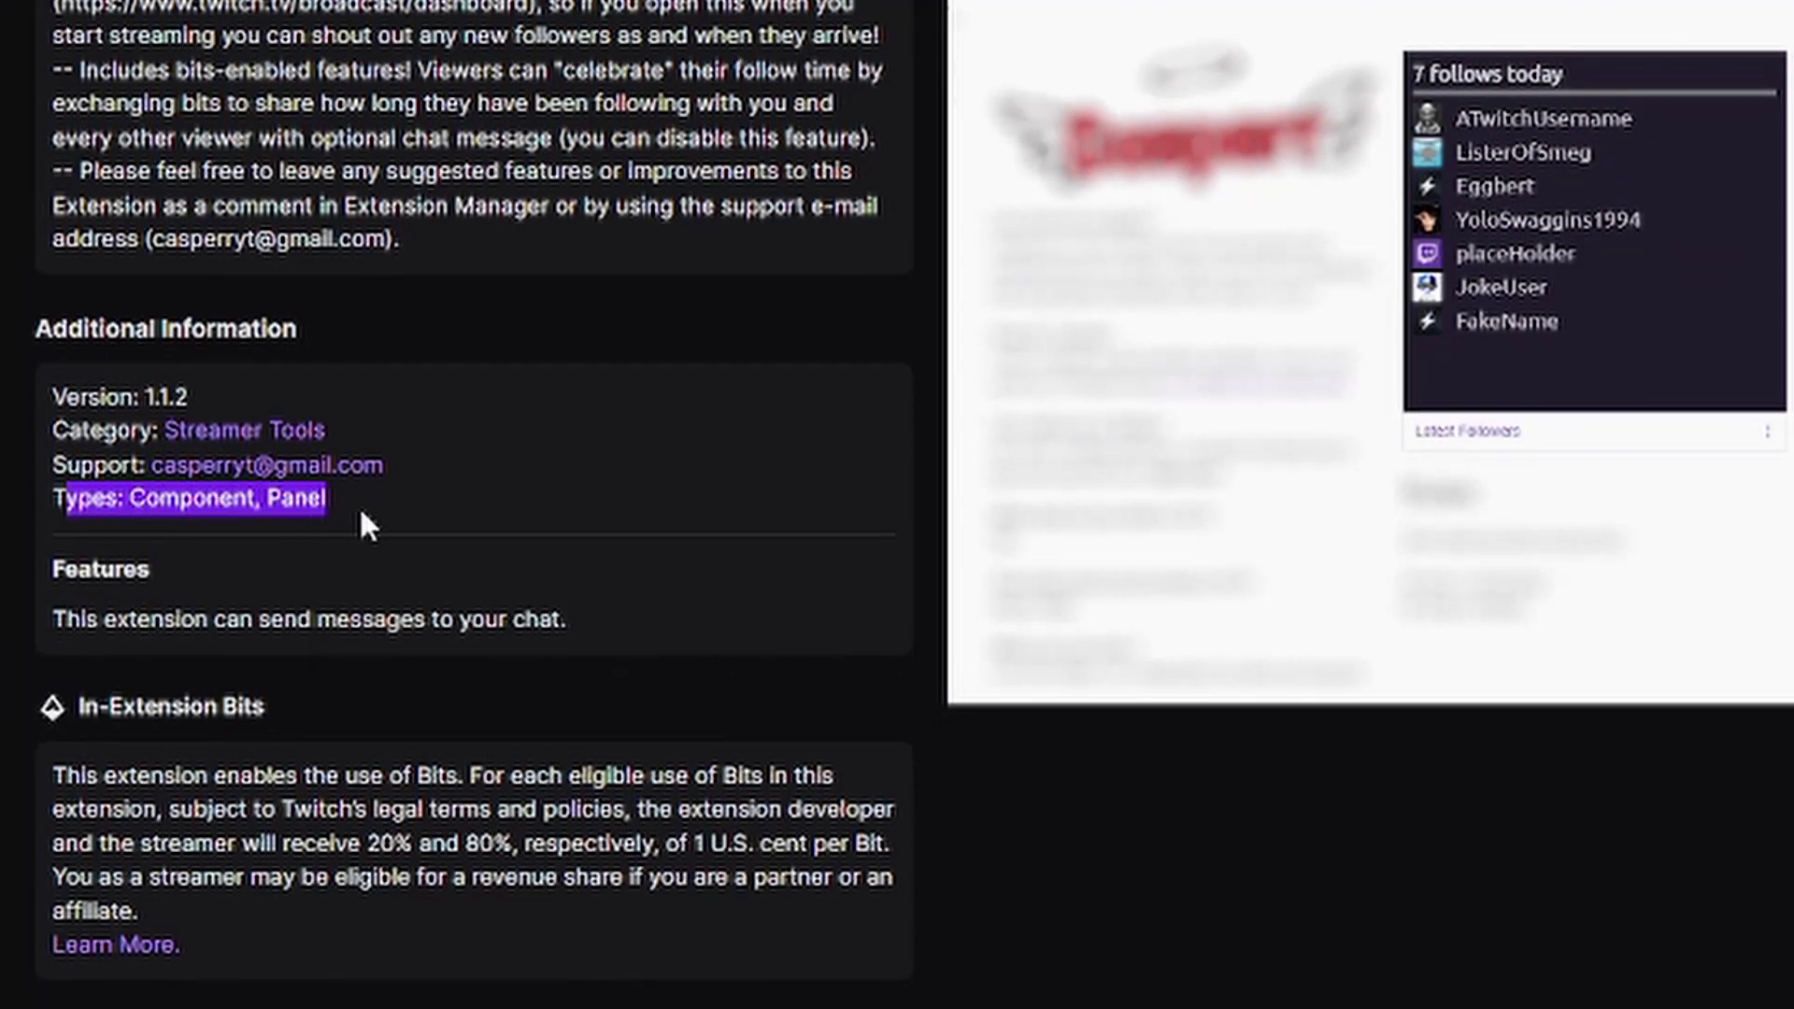
click(269, 510)
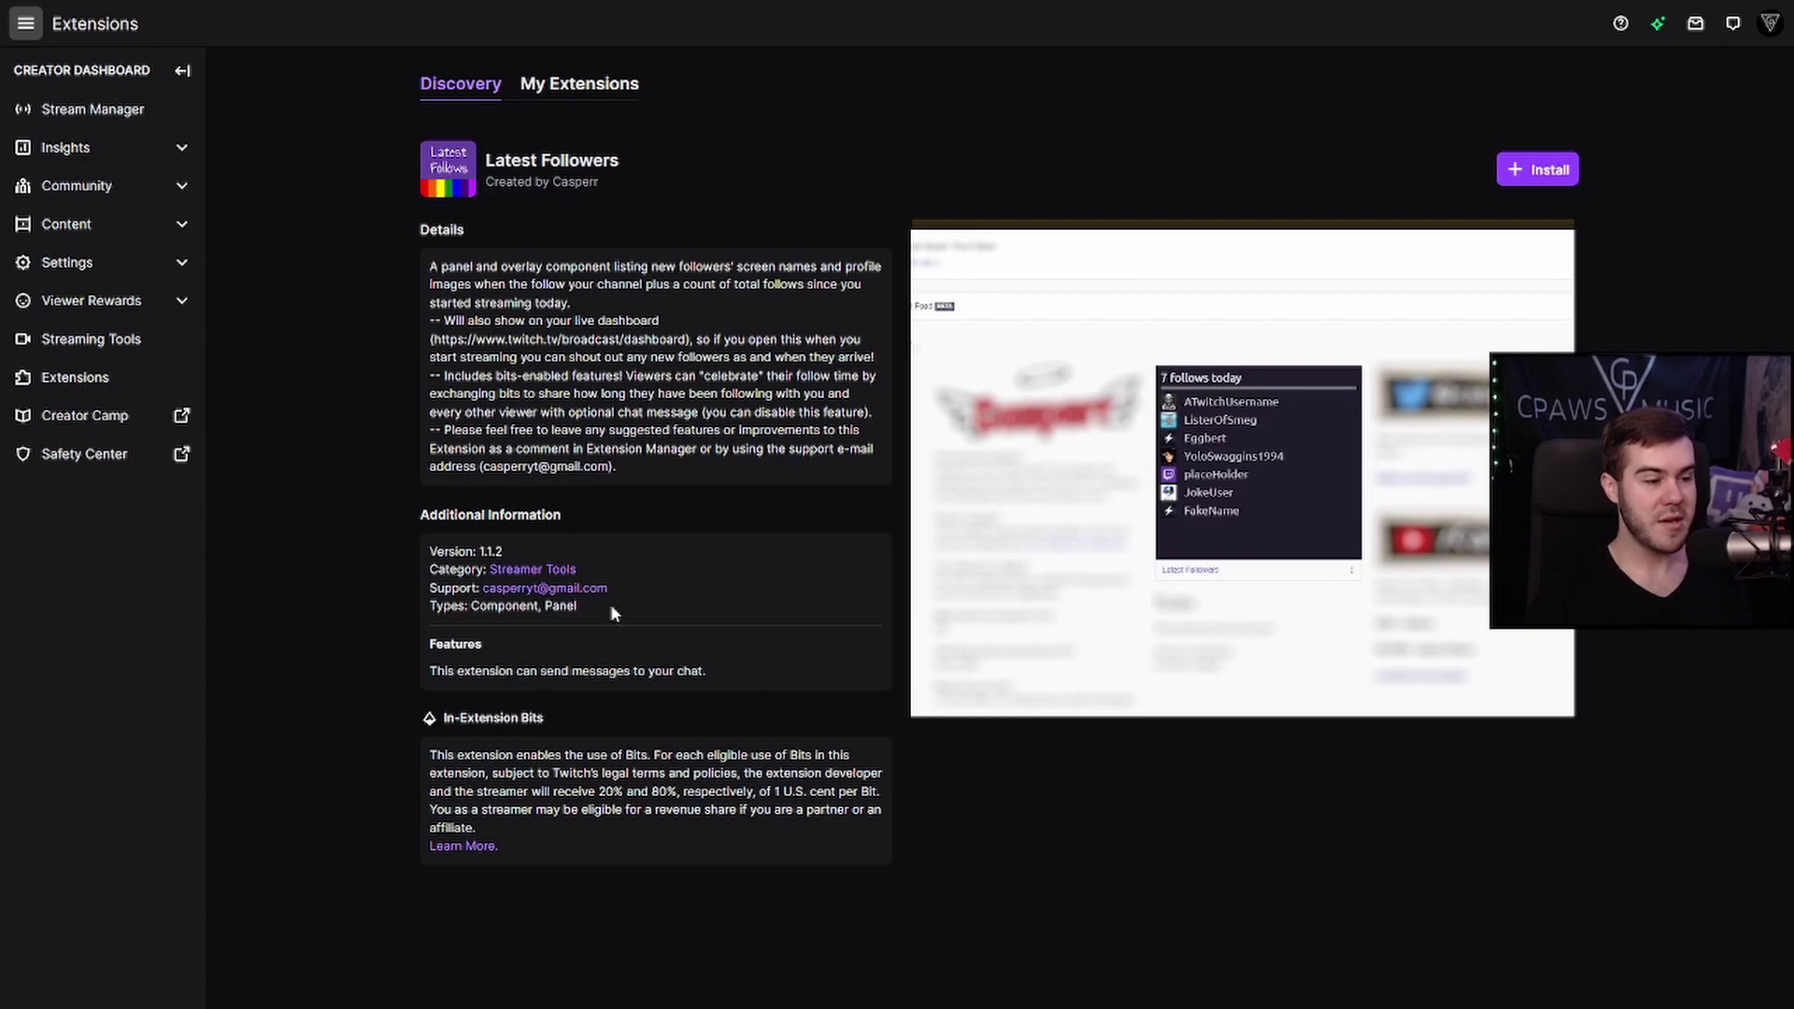
Step: Install Latest Followers and bring up its Extension Configuration settings
click(1536, 177)
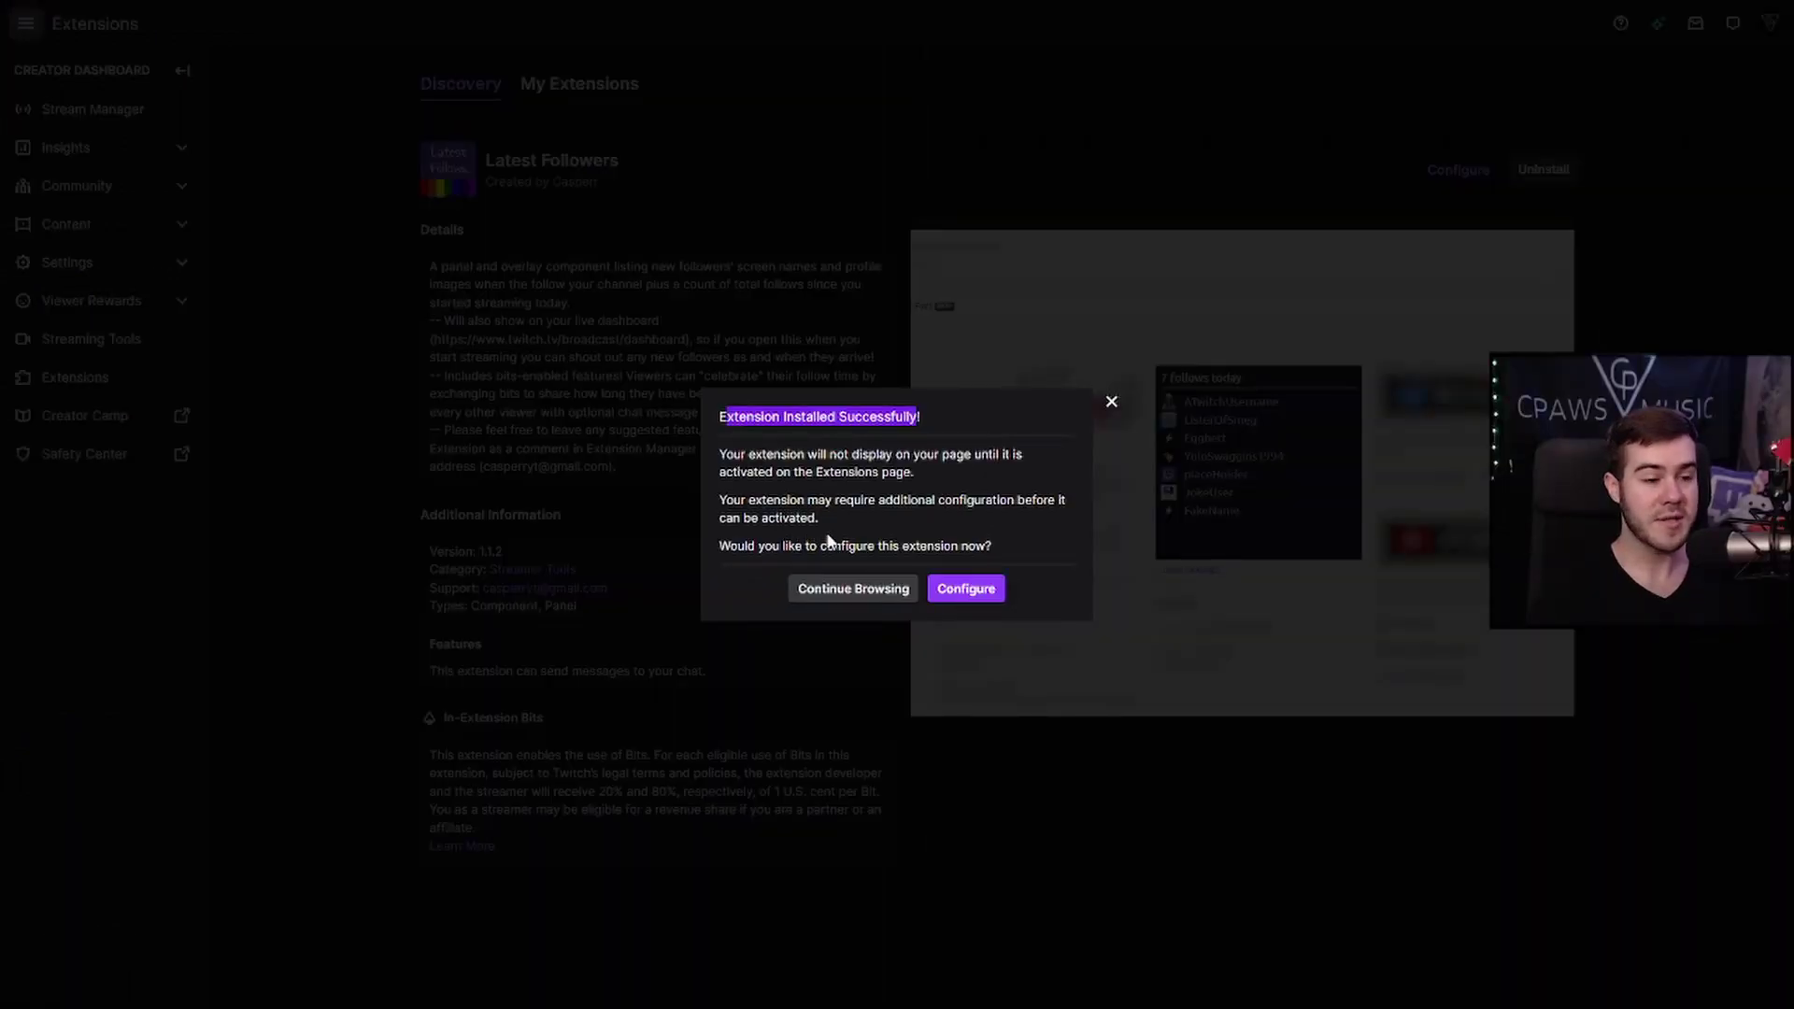
click(972, 590)
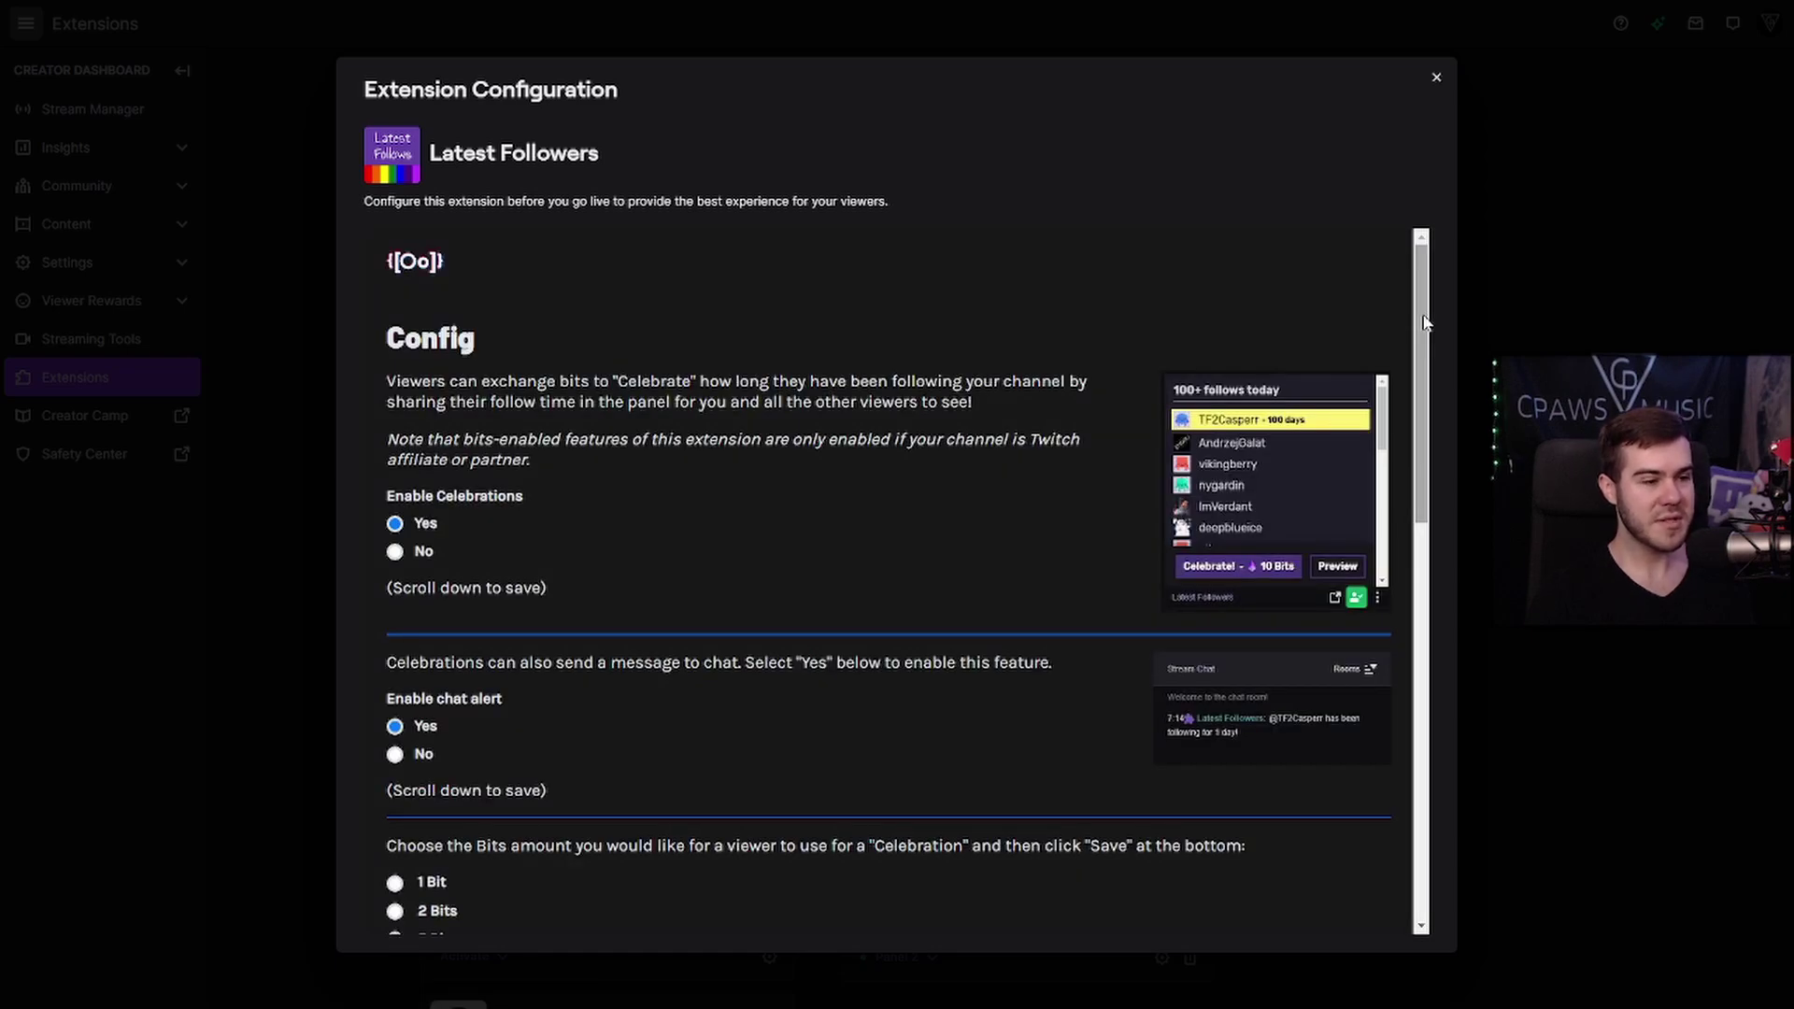
drag(1424, 324, 1424, 336)
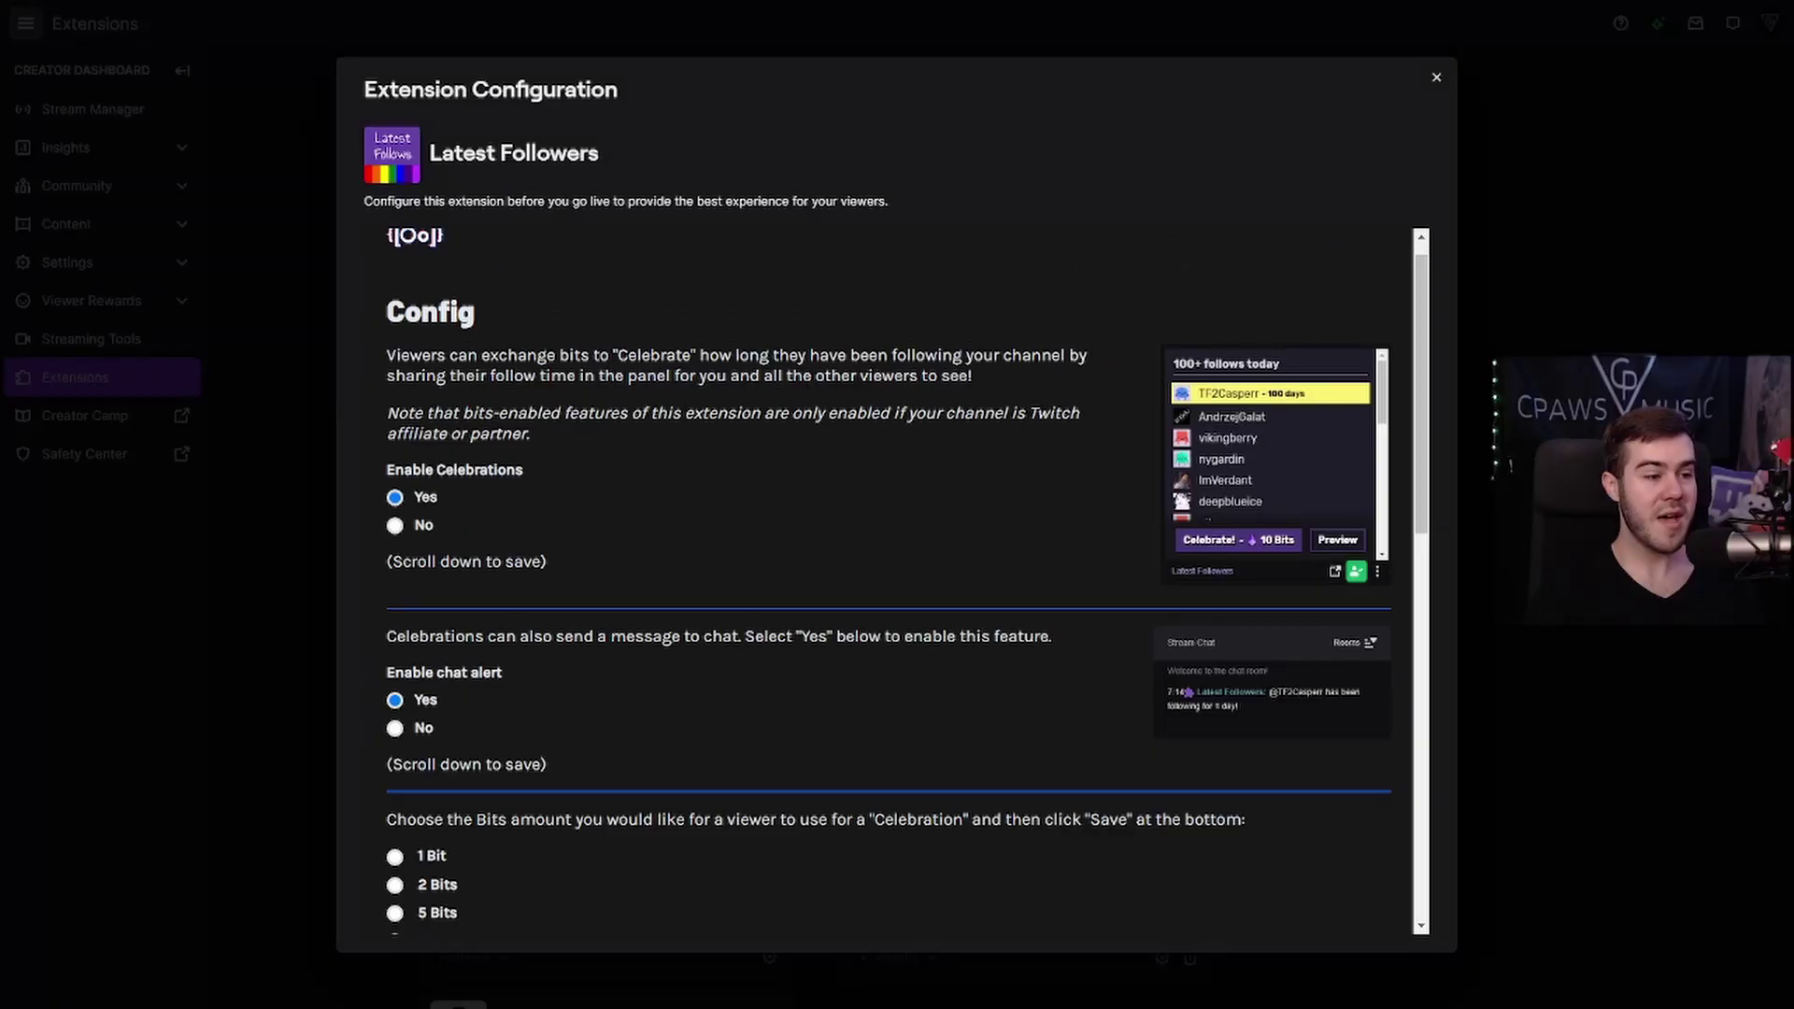
drag(387, 434, 524, 434)
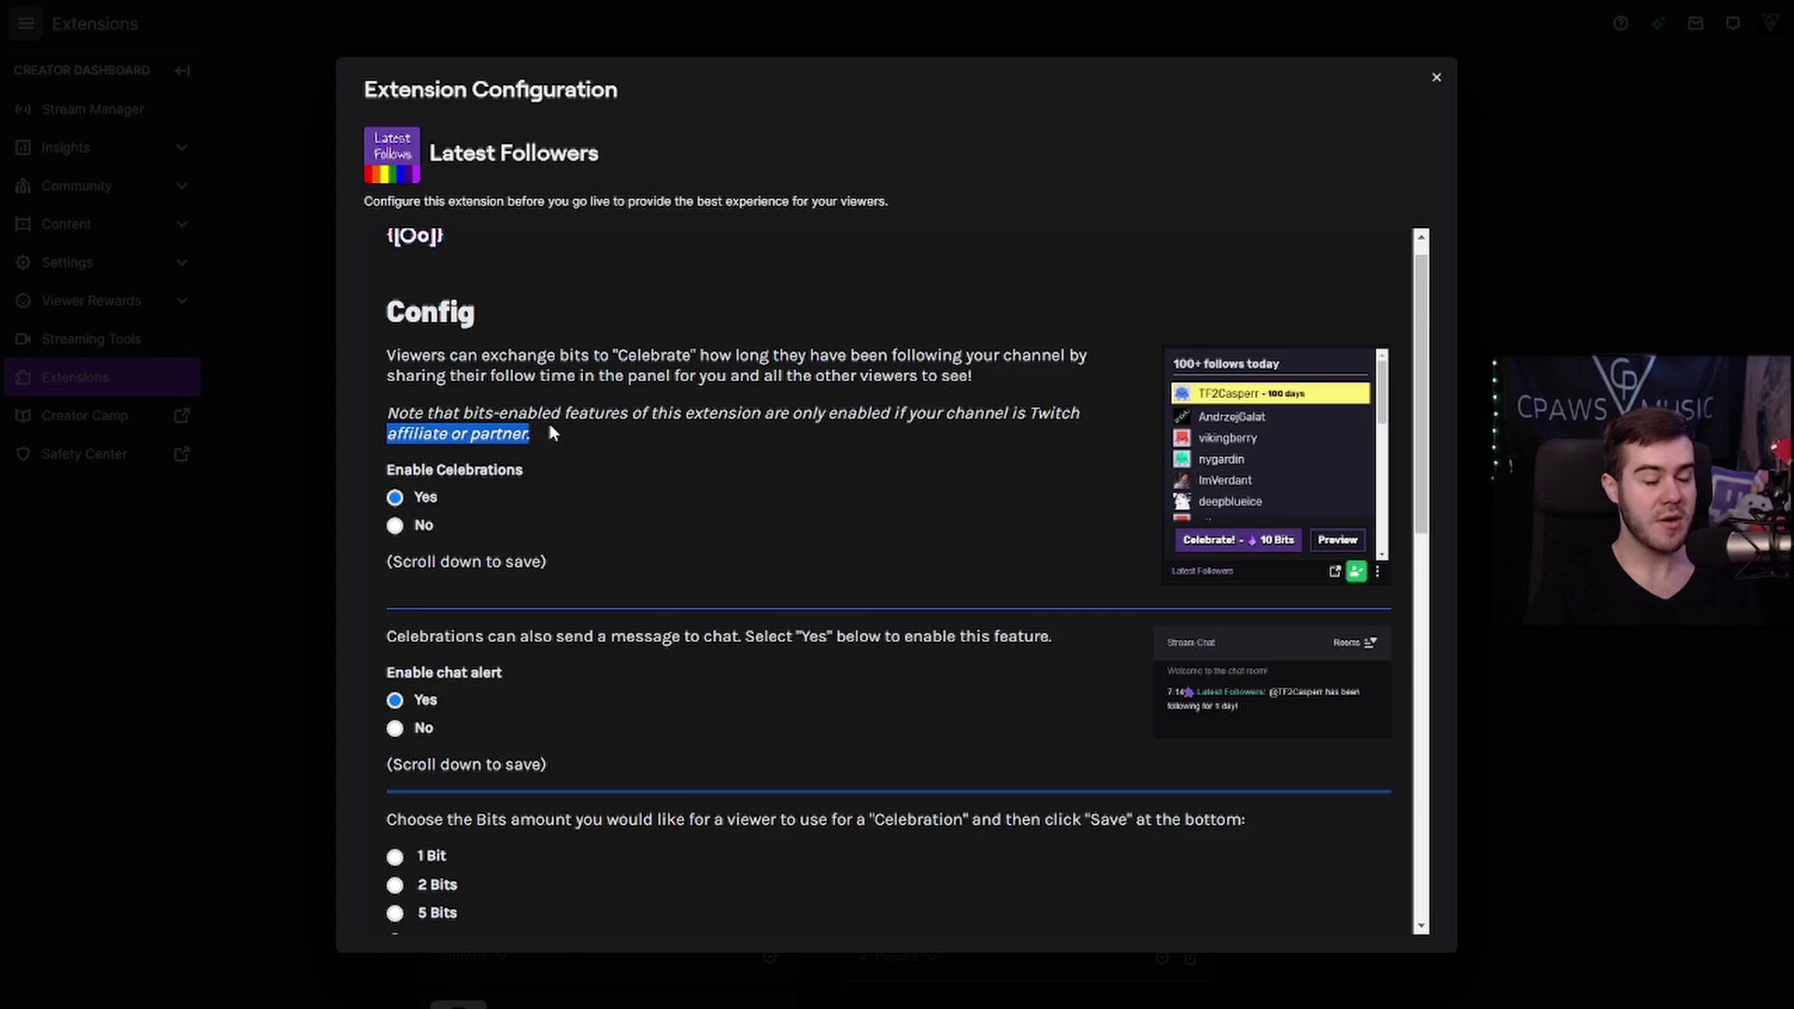
Step: Leave Enable Celebrations off, set 10 followers, and close the configuration
click(396, 526)
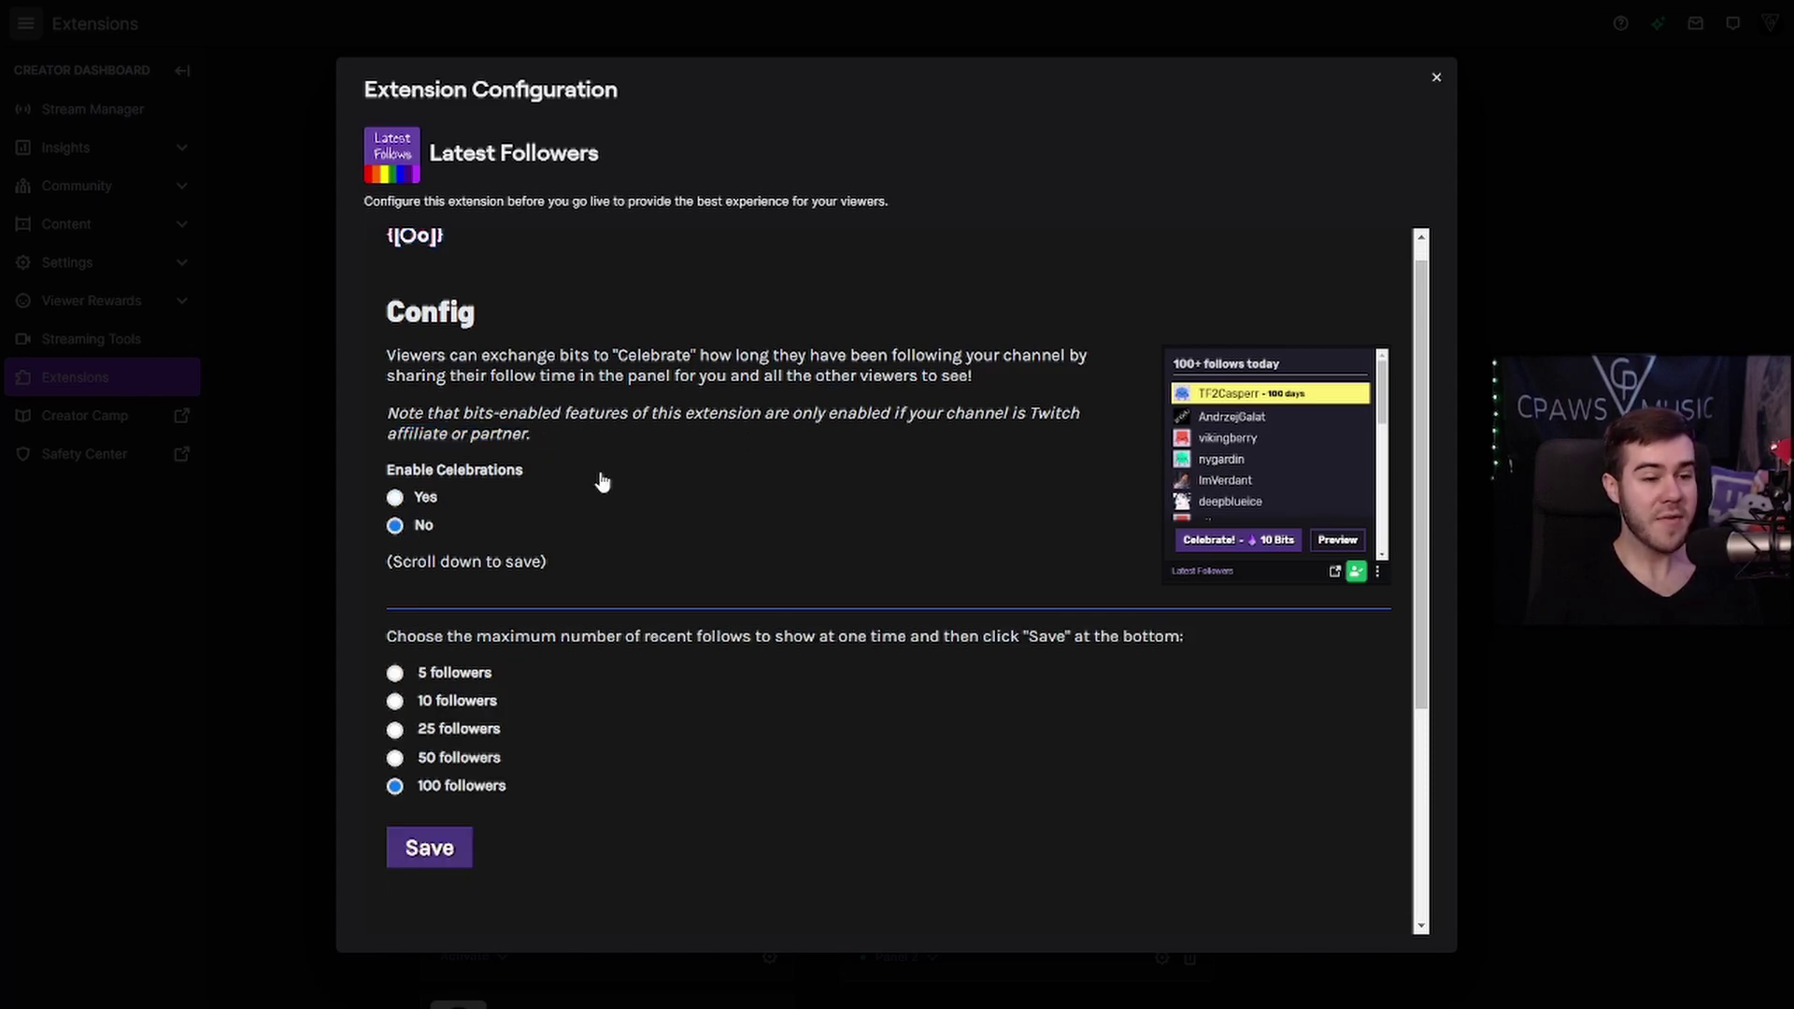
click(393, 498)
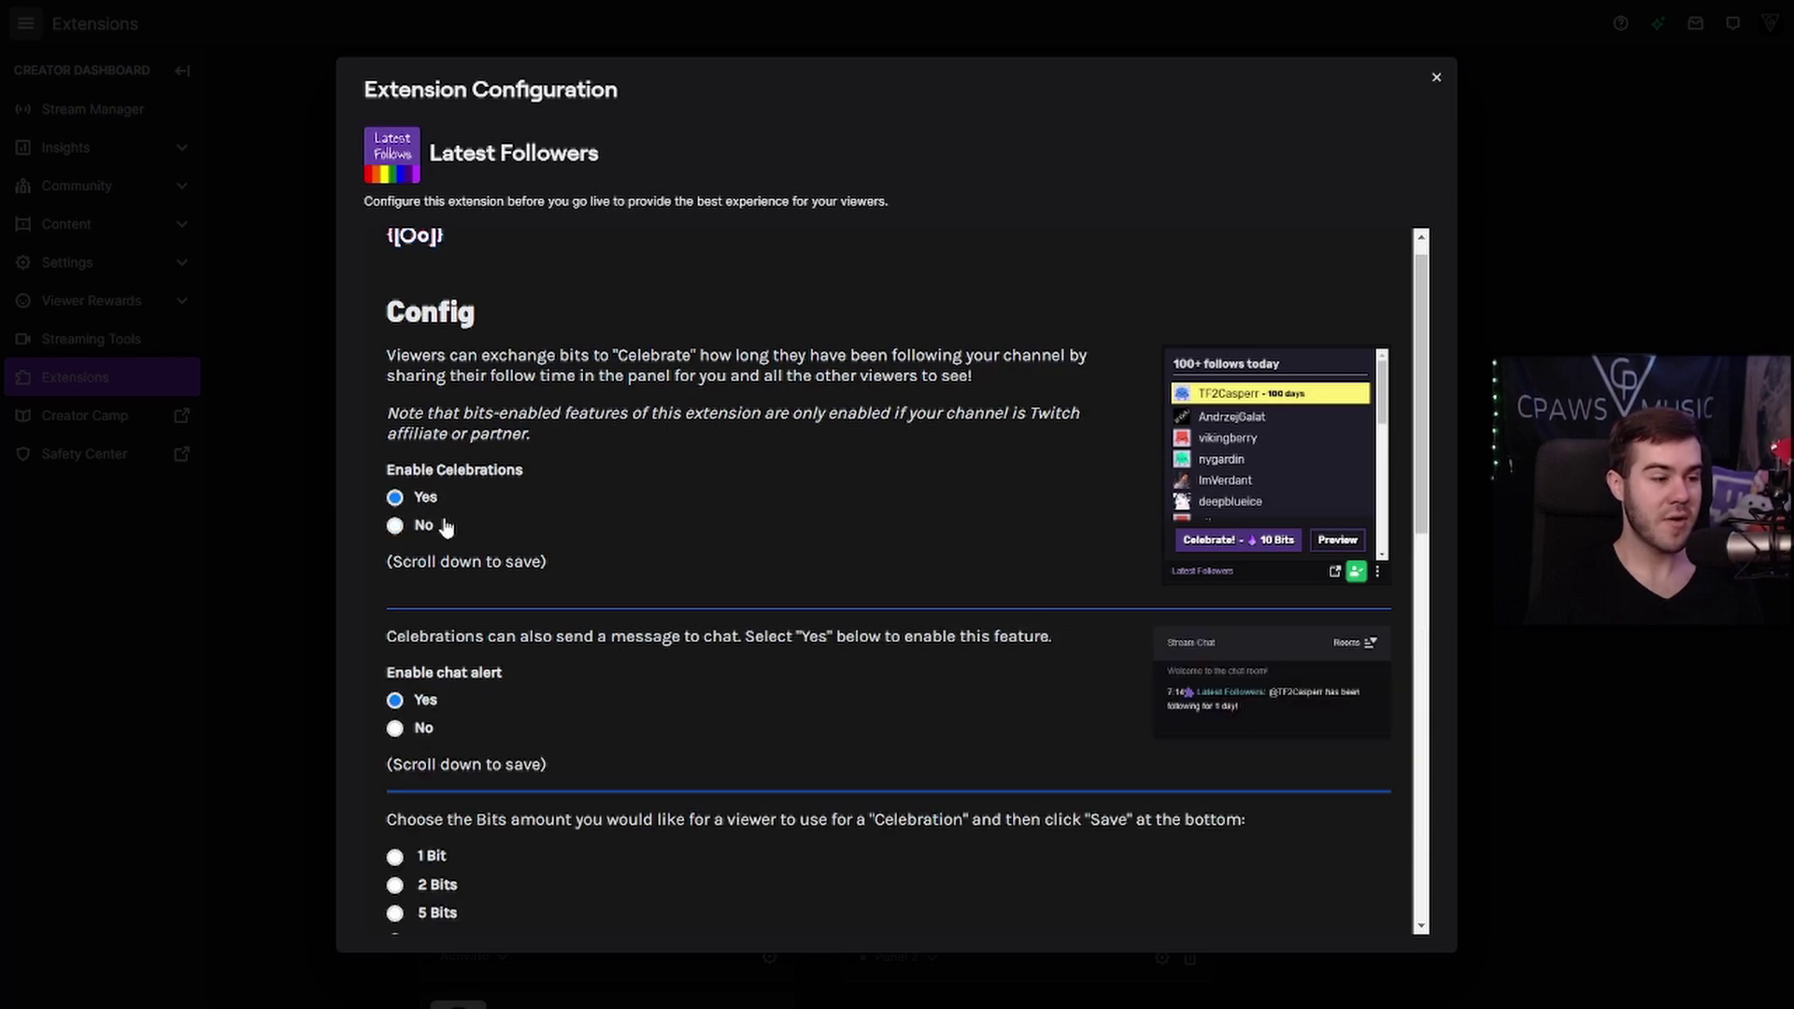
click(412, 529)
scroll(781, 555, down, 3)
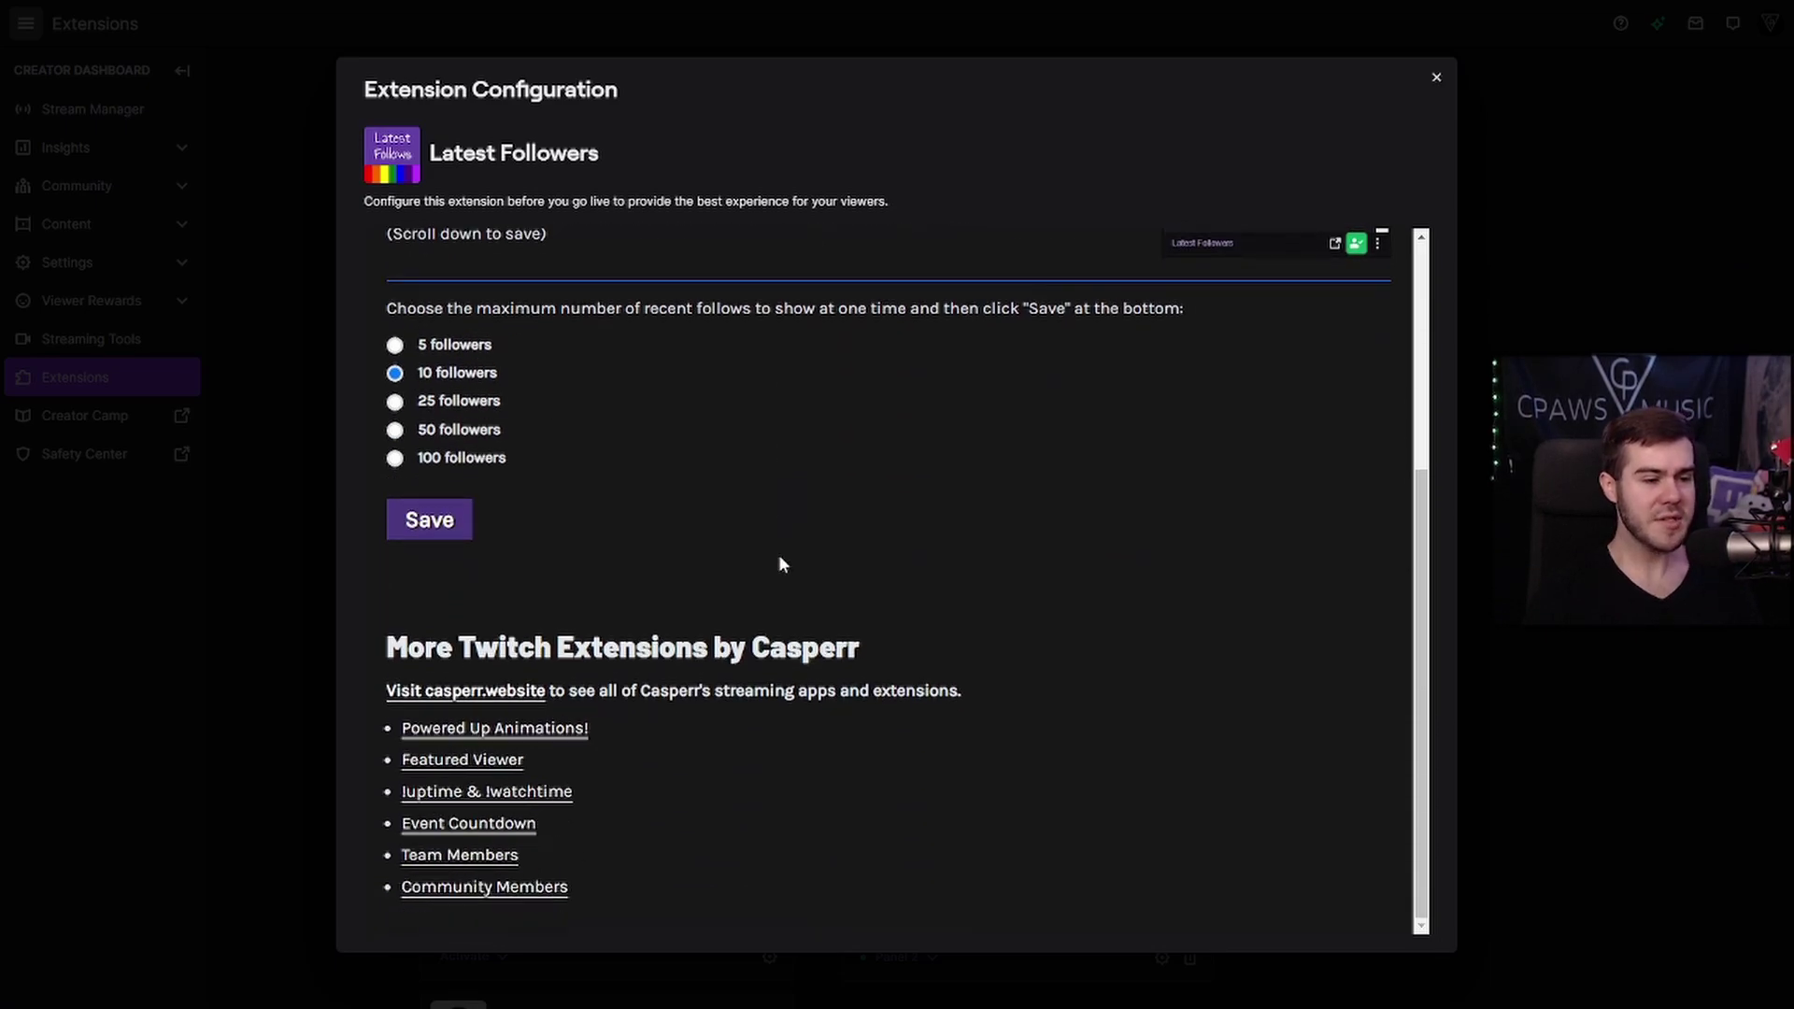
scroll(796, 720, up, 3)
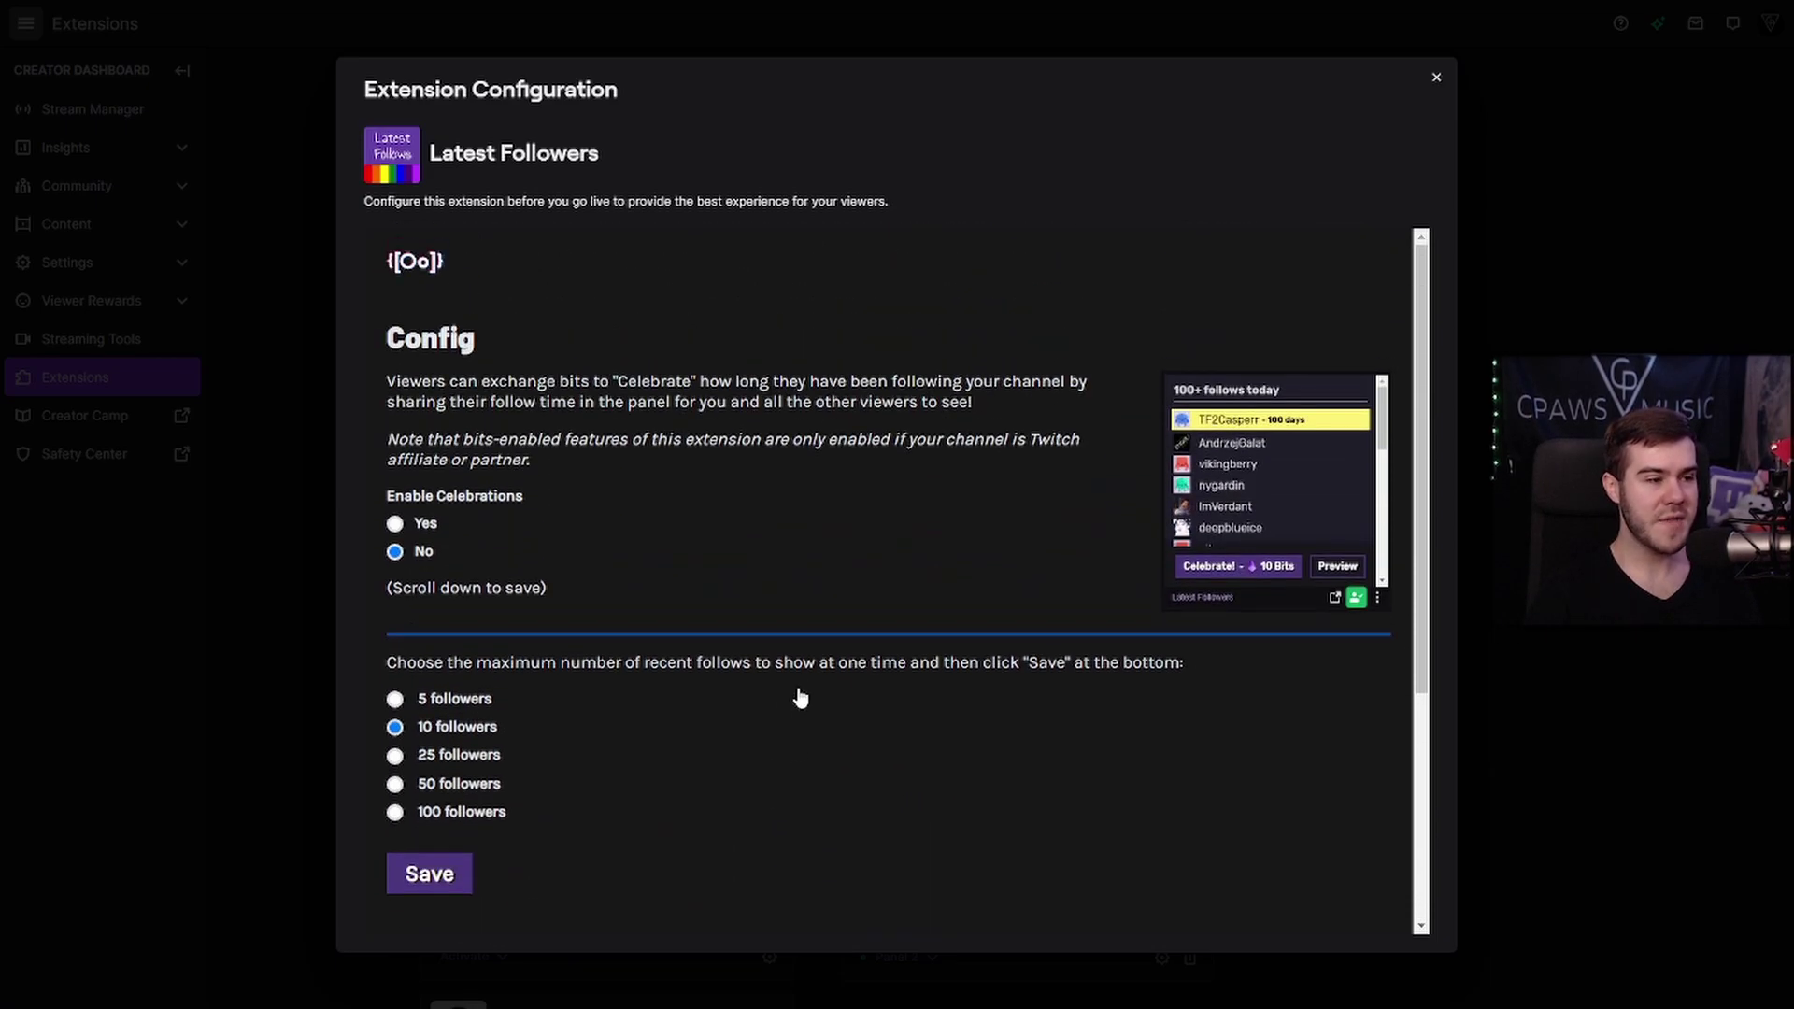
click(1432, 78)
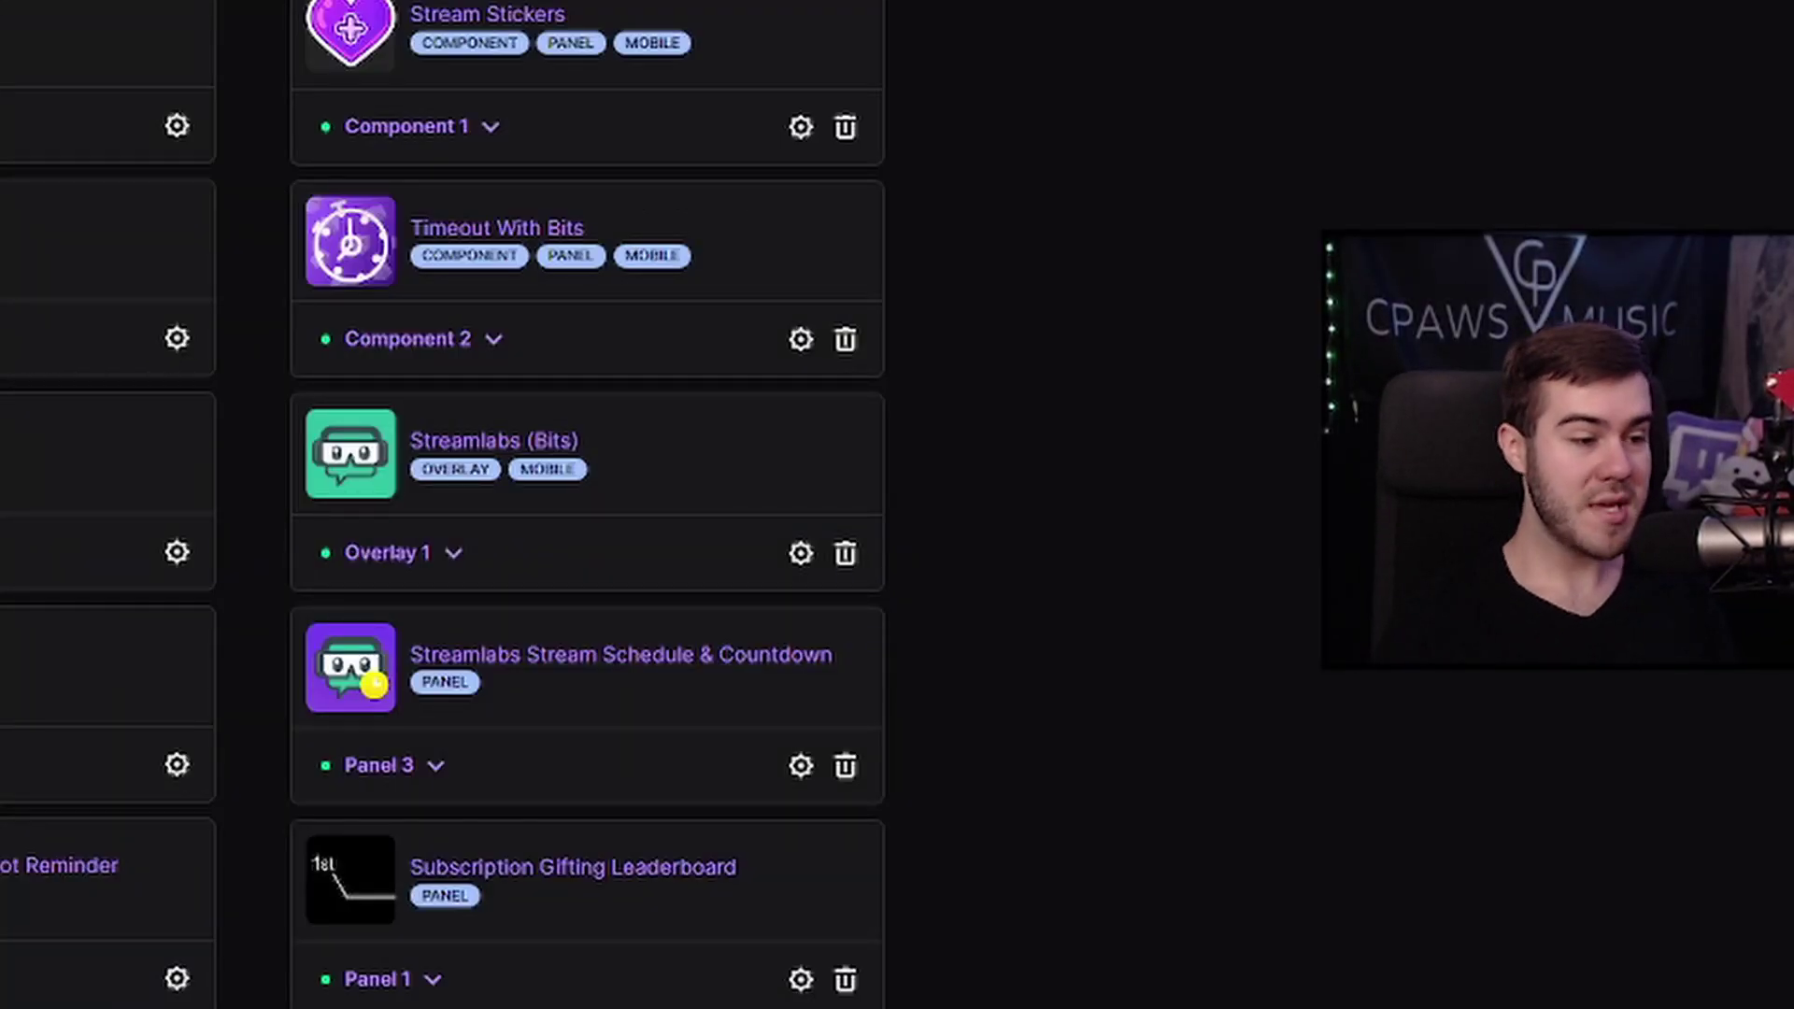
Step: Set Latest Followers as Panel 2 and confirm replacing Twitter Timeline
scroll(587, 504, down, 2)
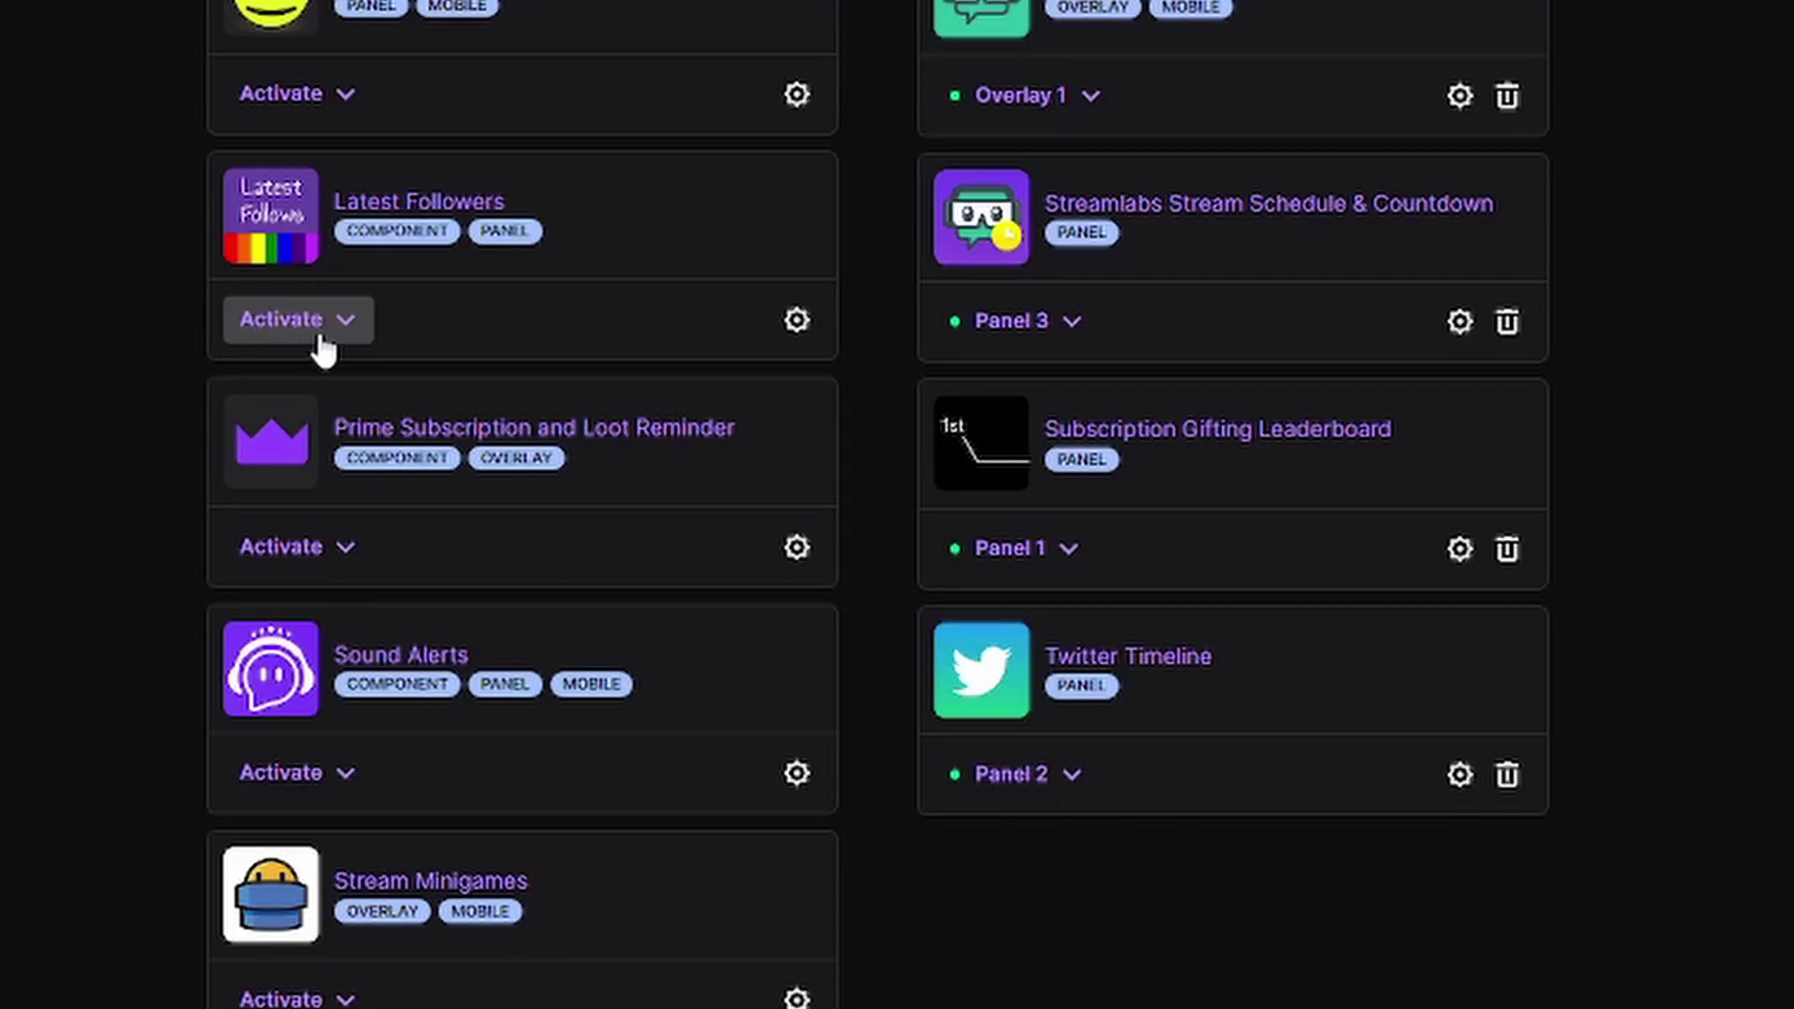
click(359, 338)
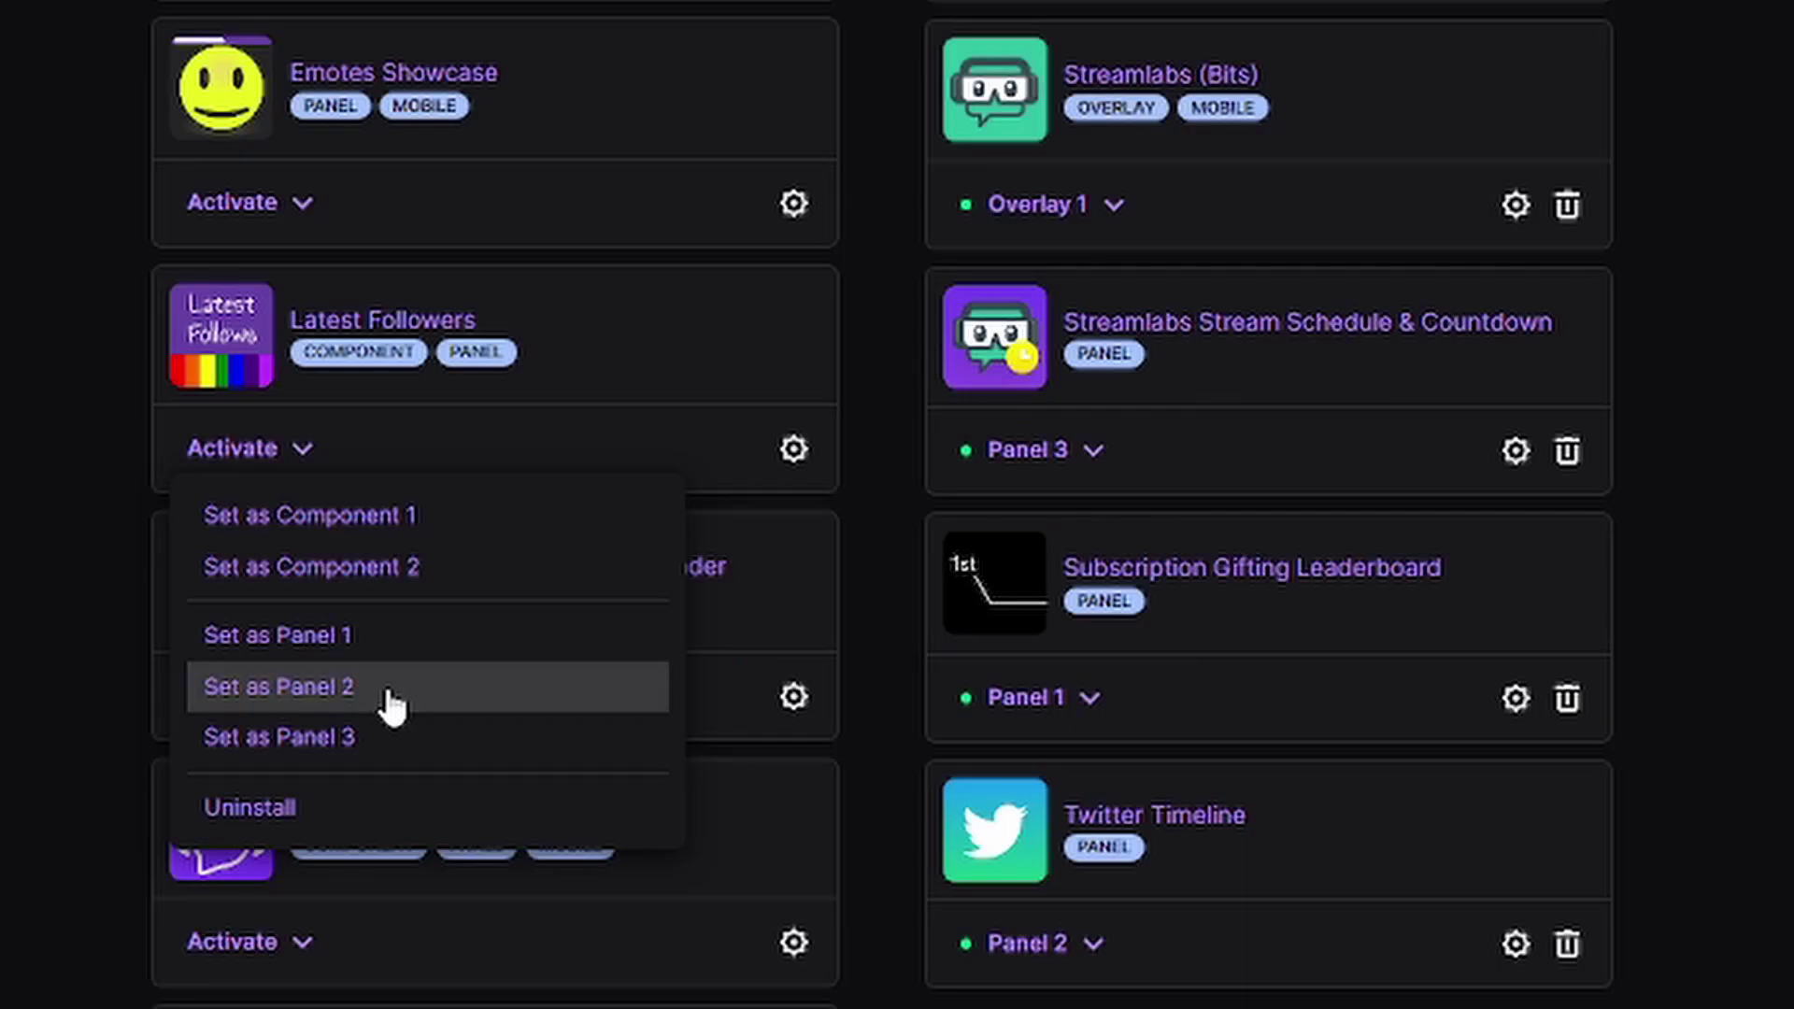
click(551, 727)
click(1117, 427)
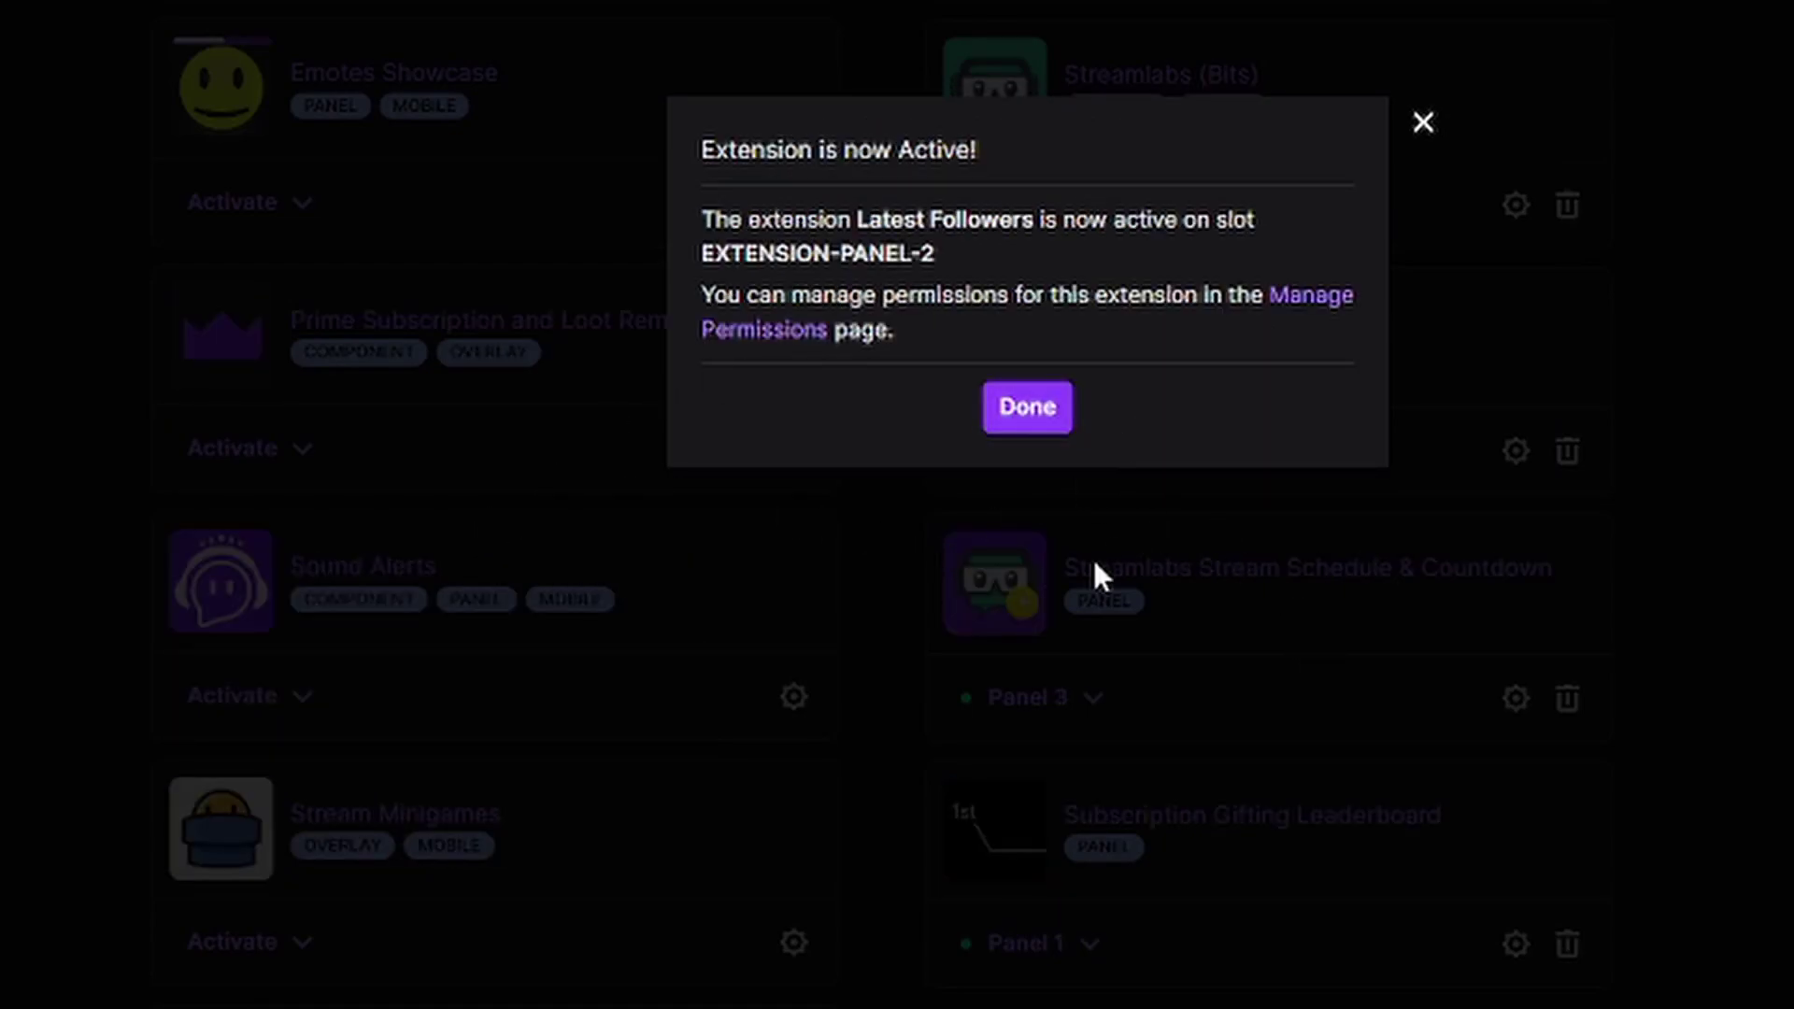
click(1028, 407)
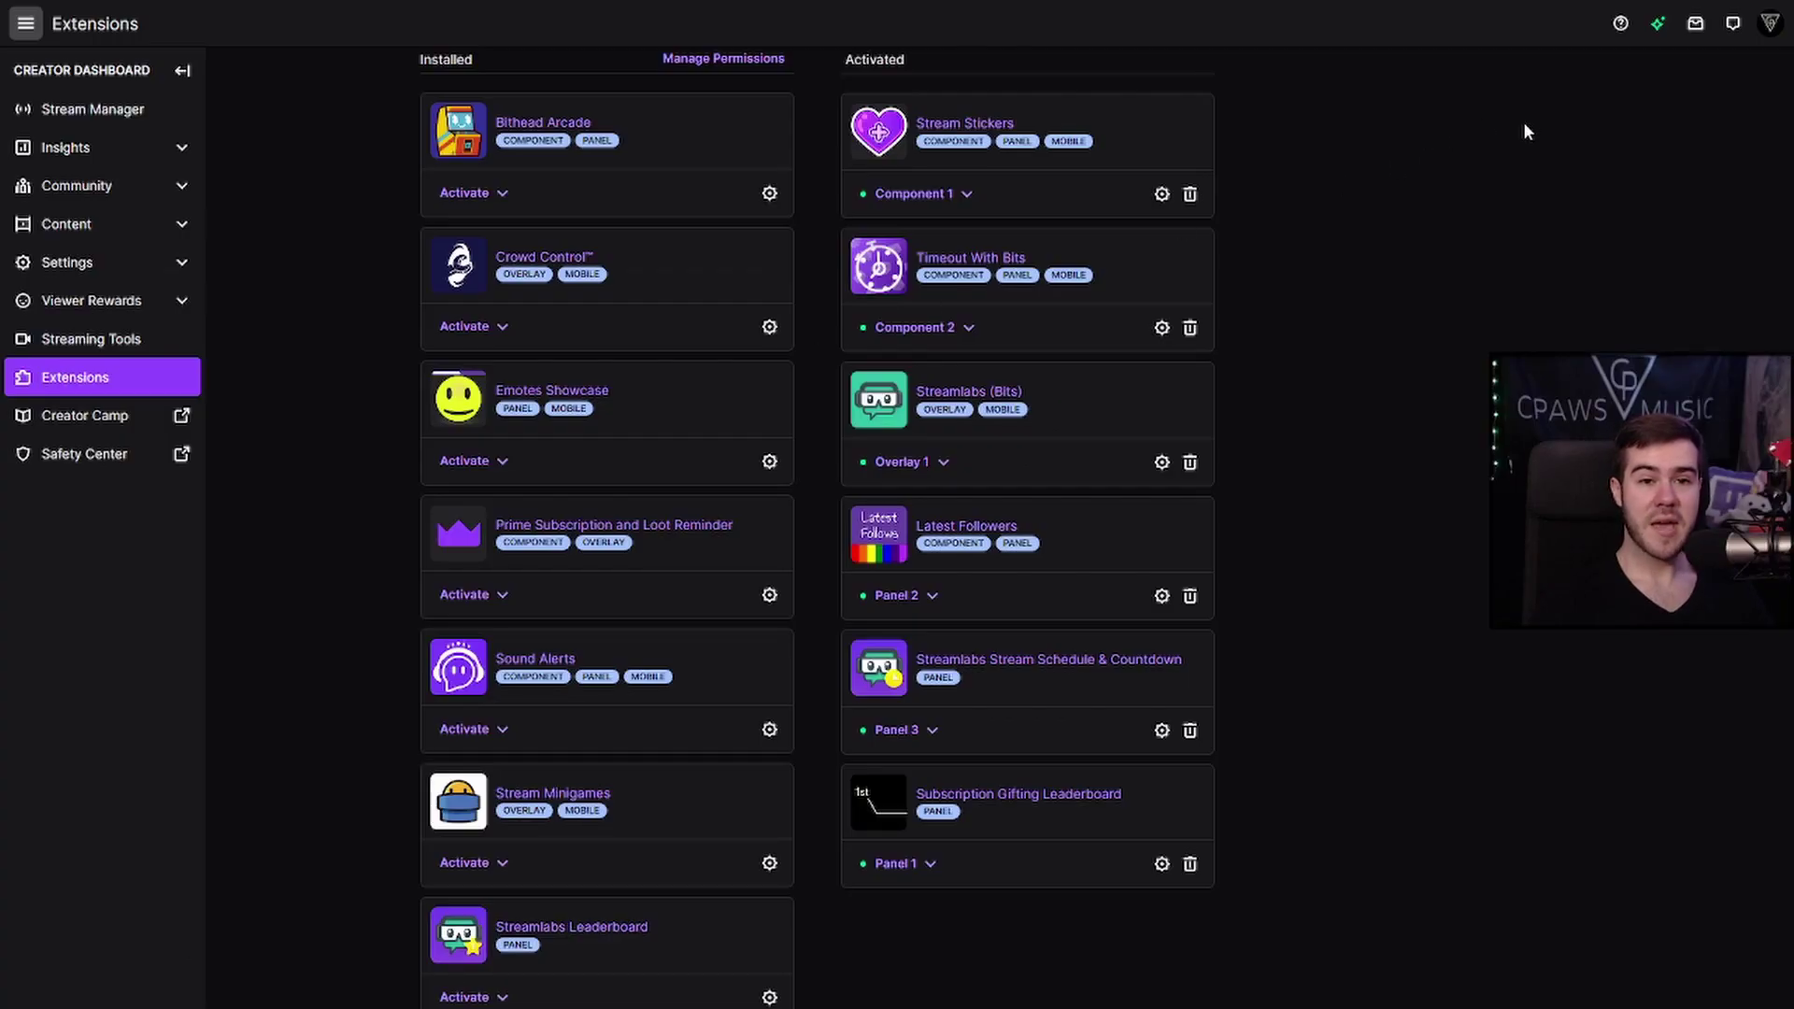
Step: Go to the channel's stream-and-chat view and check the Latest Followers panel among the About panels
click(1768, 29)
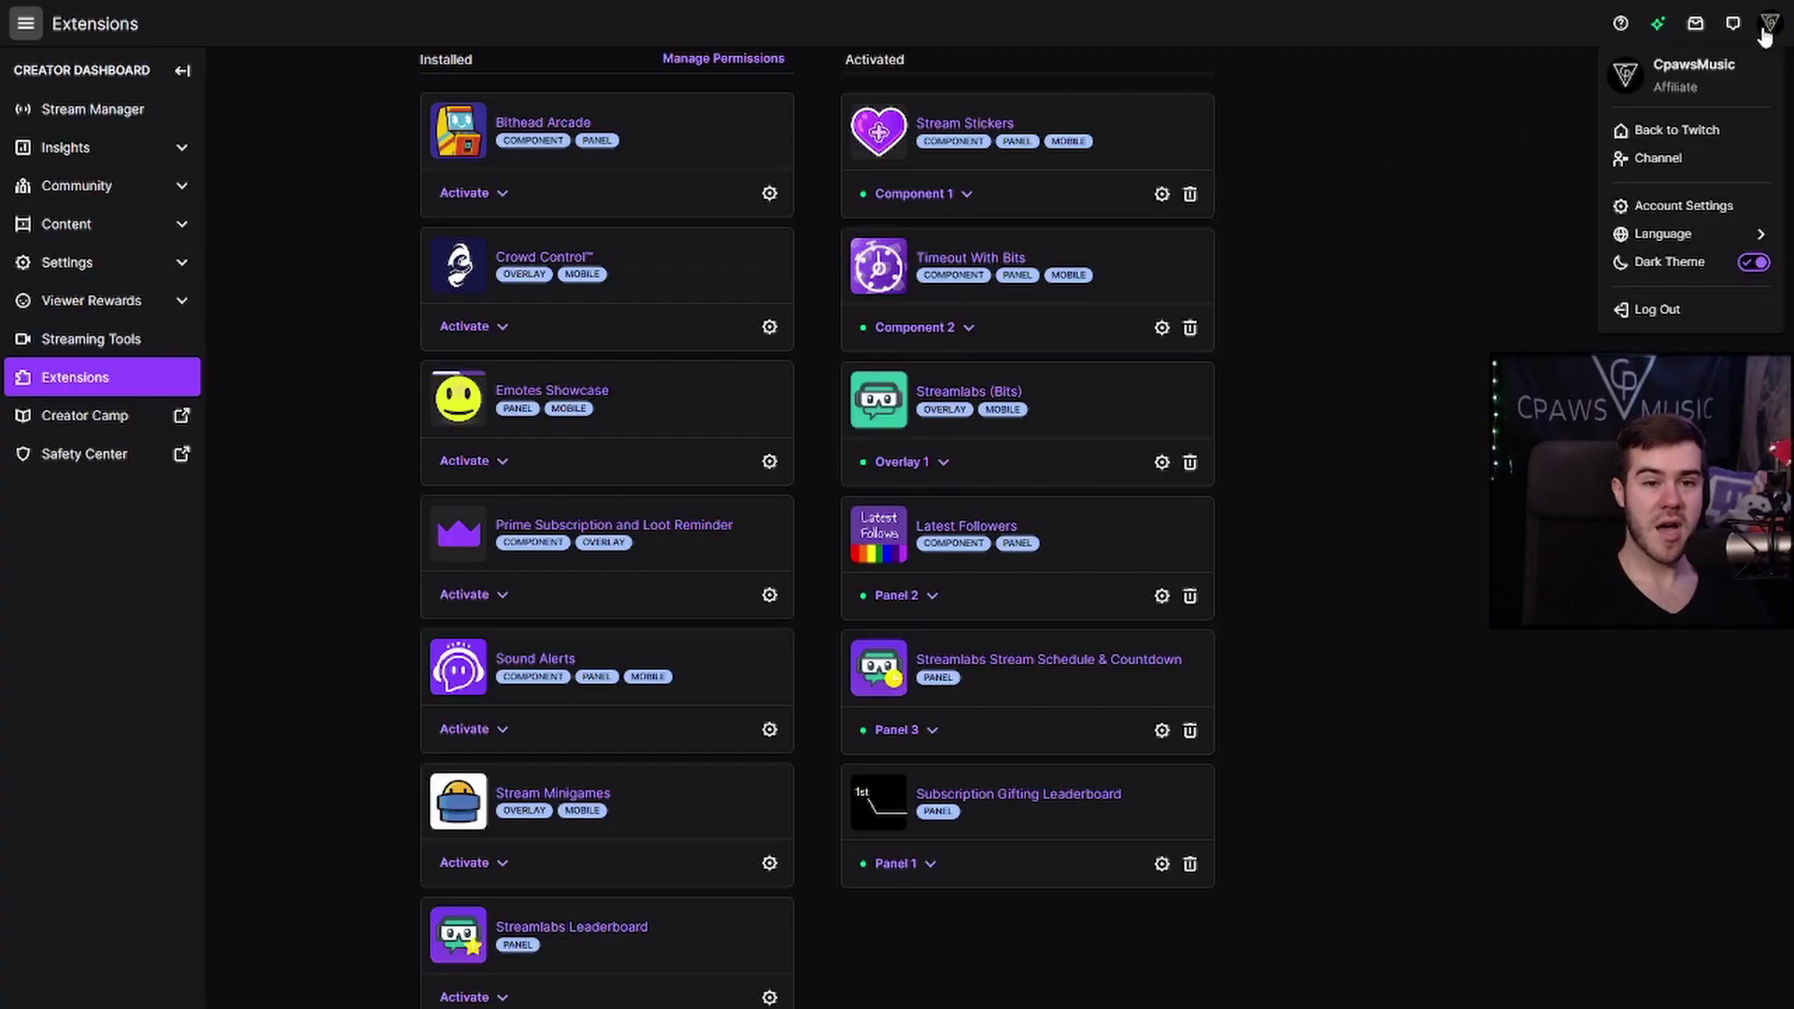
click(1708, 170)
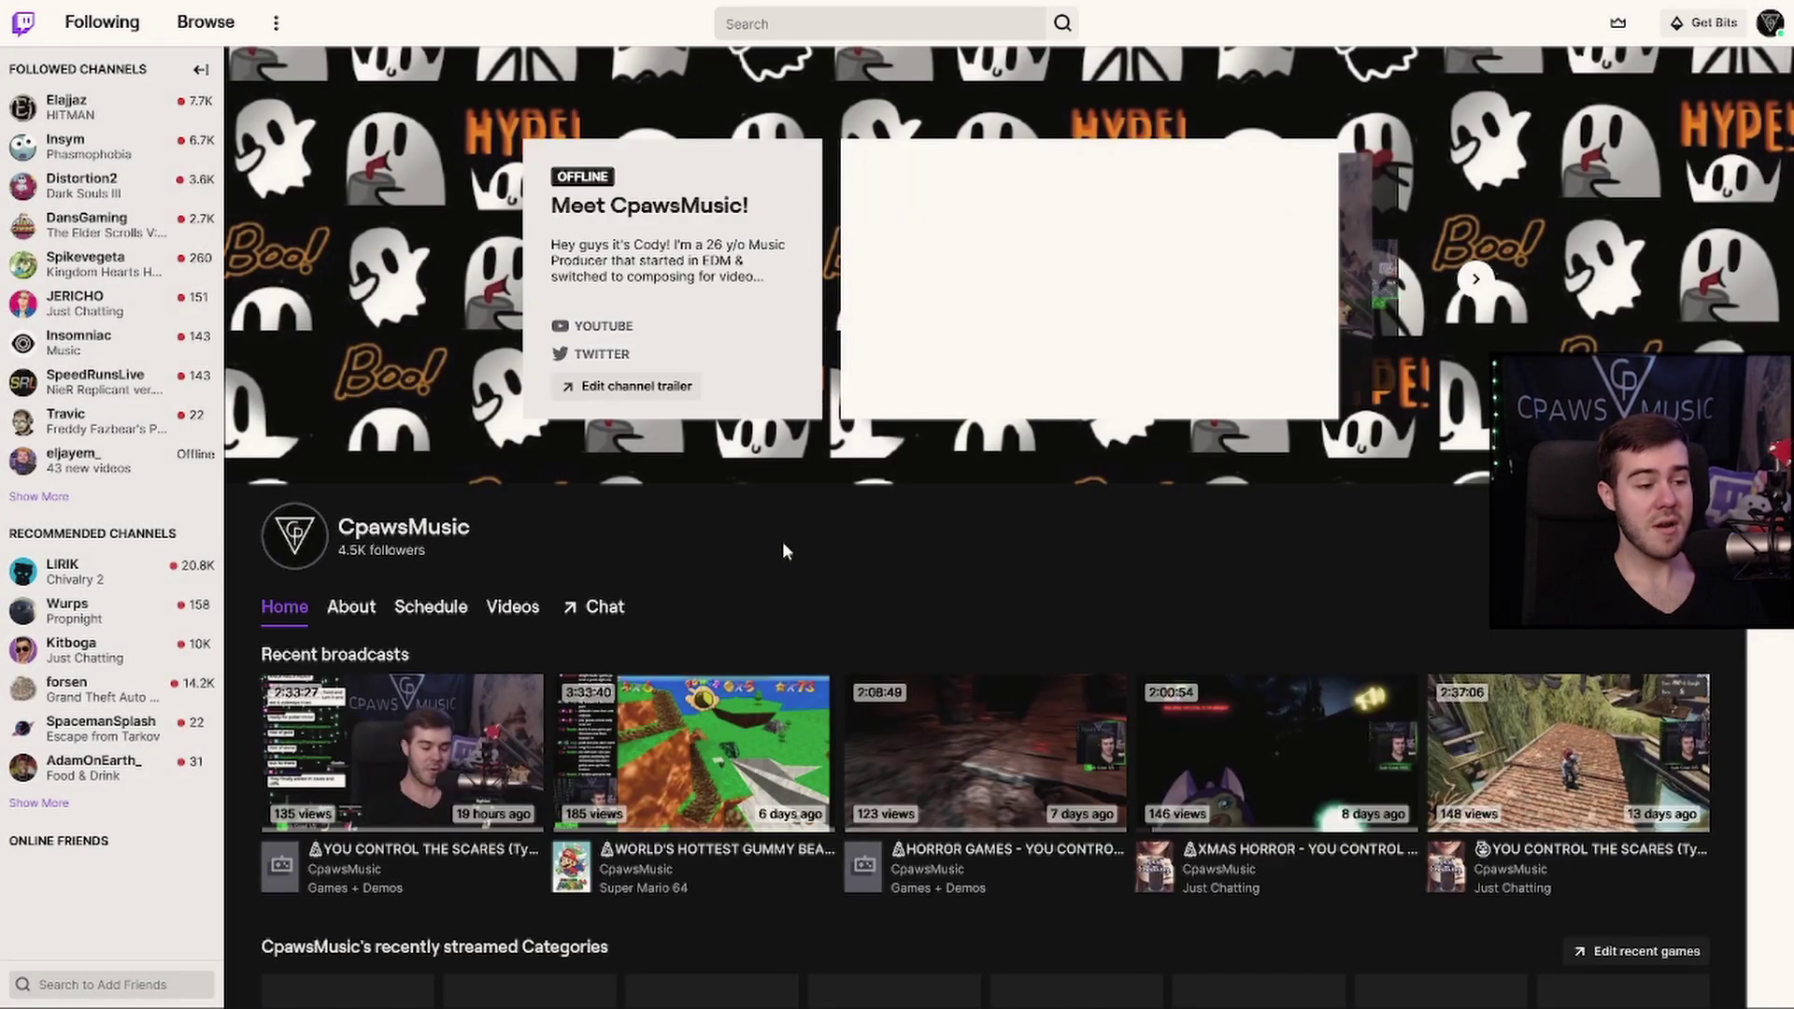
click(605, 607)
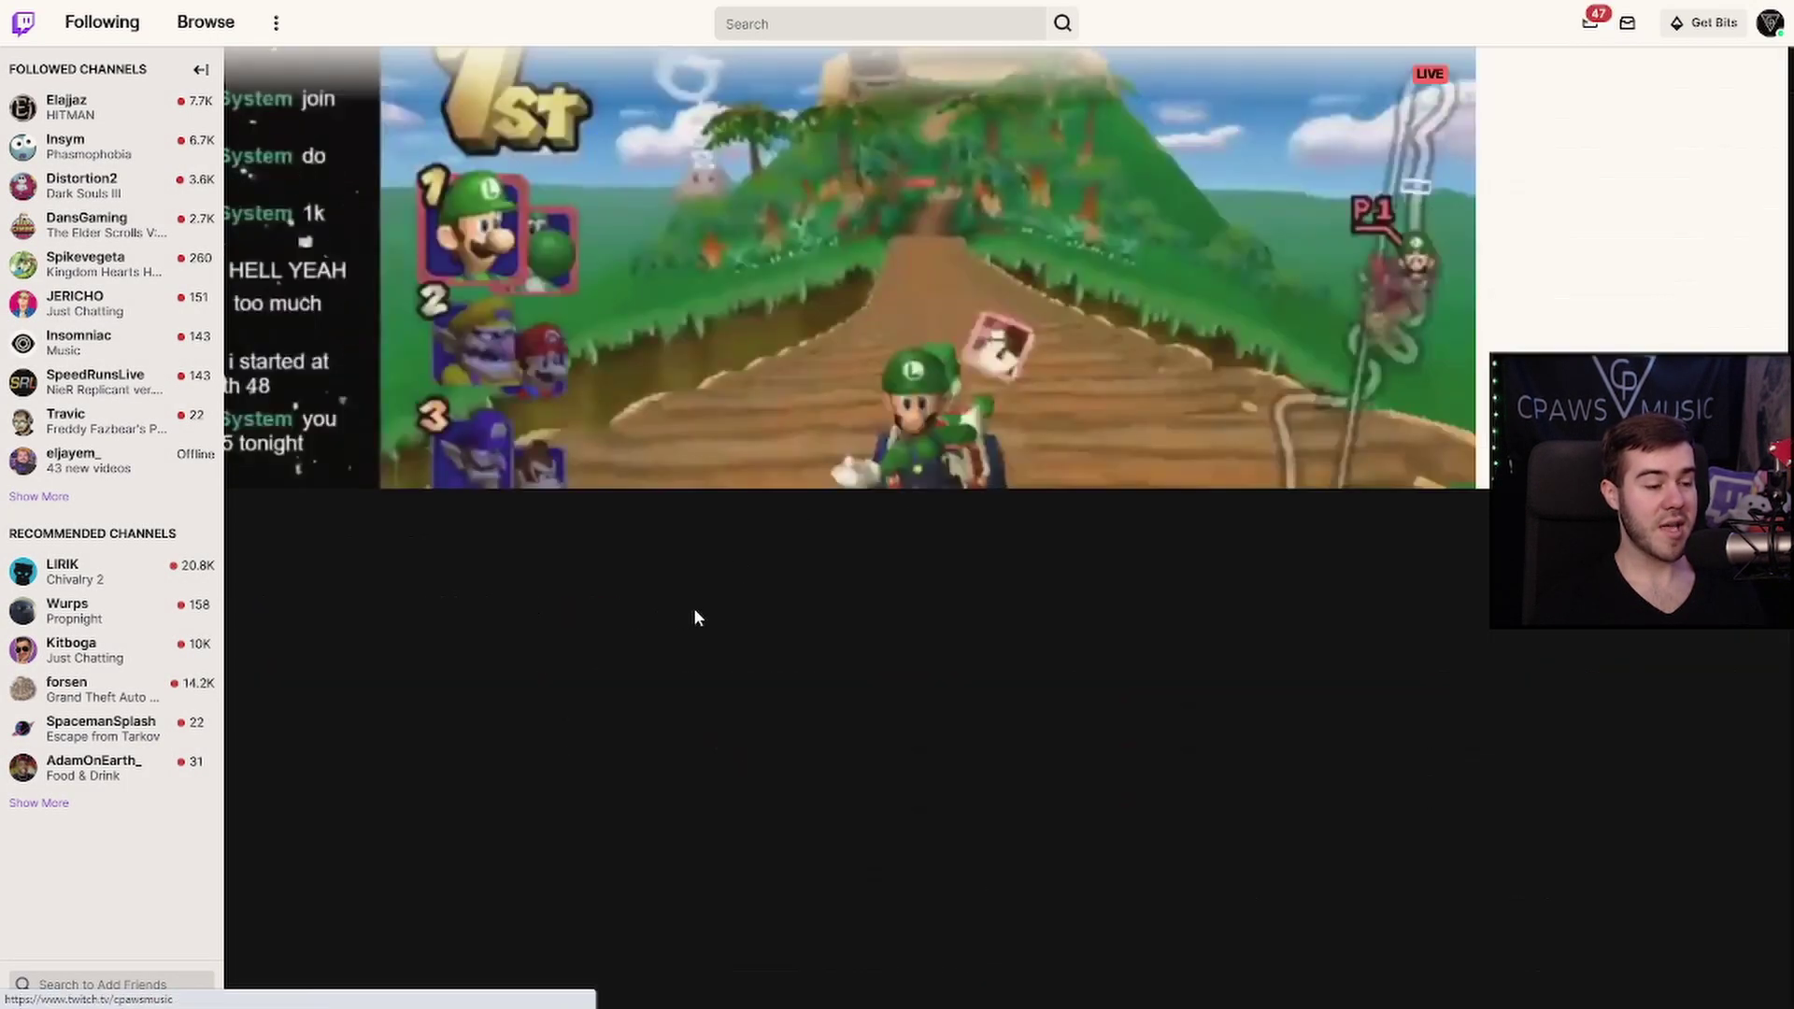
scroll(779, 619, down, 6)
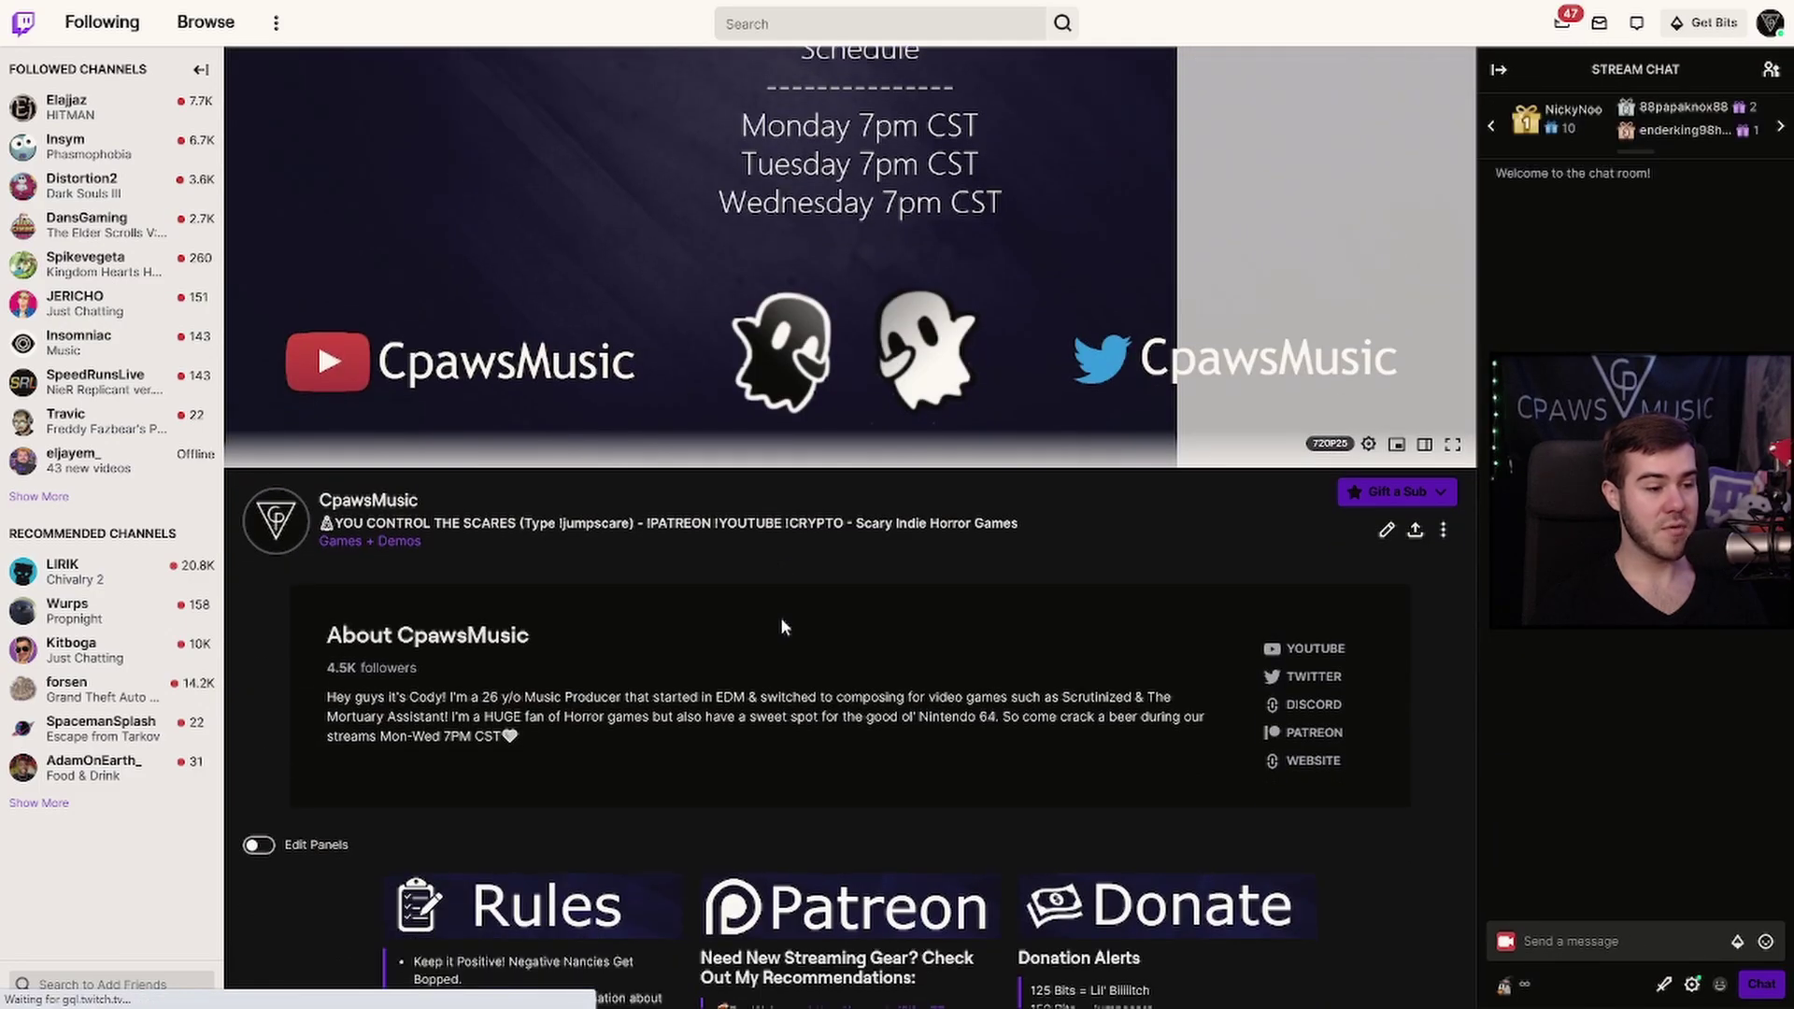
scroll(783, 623, down, 8)
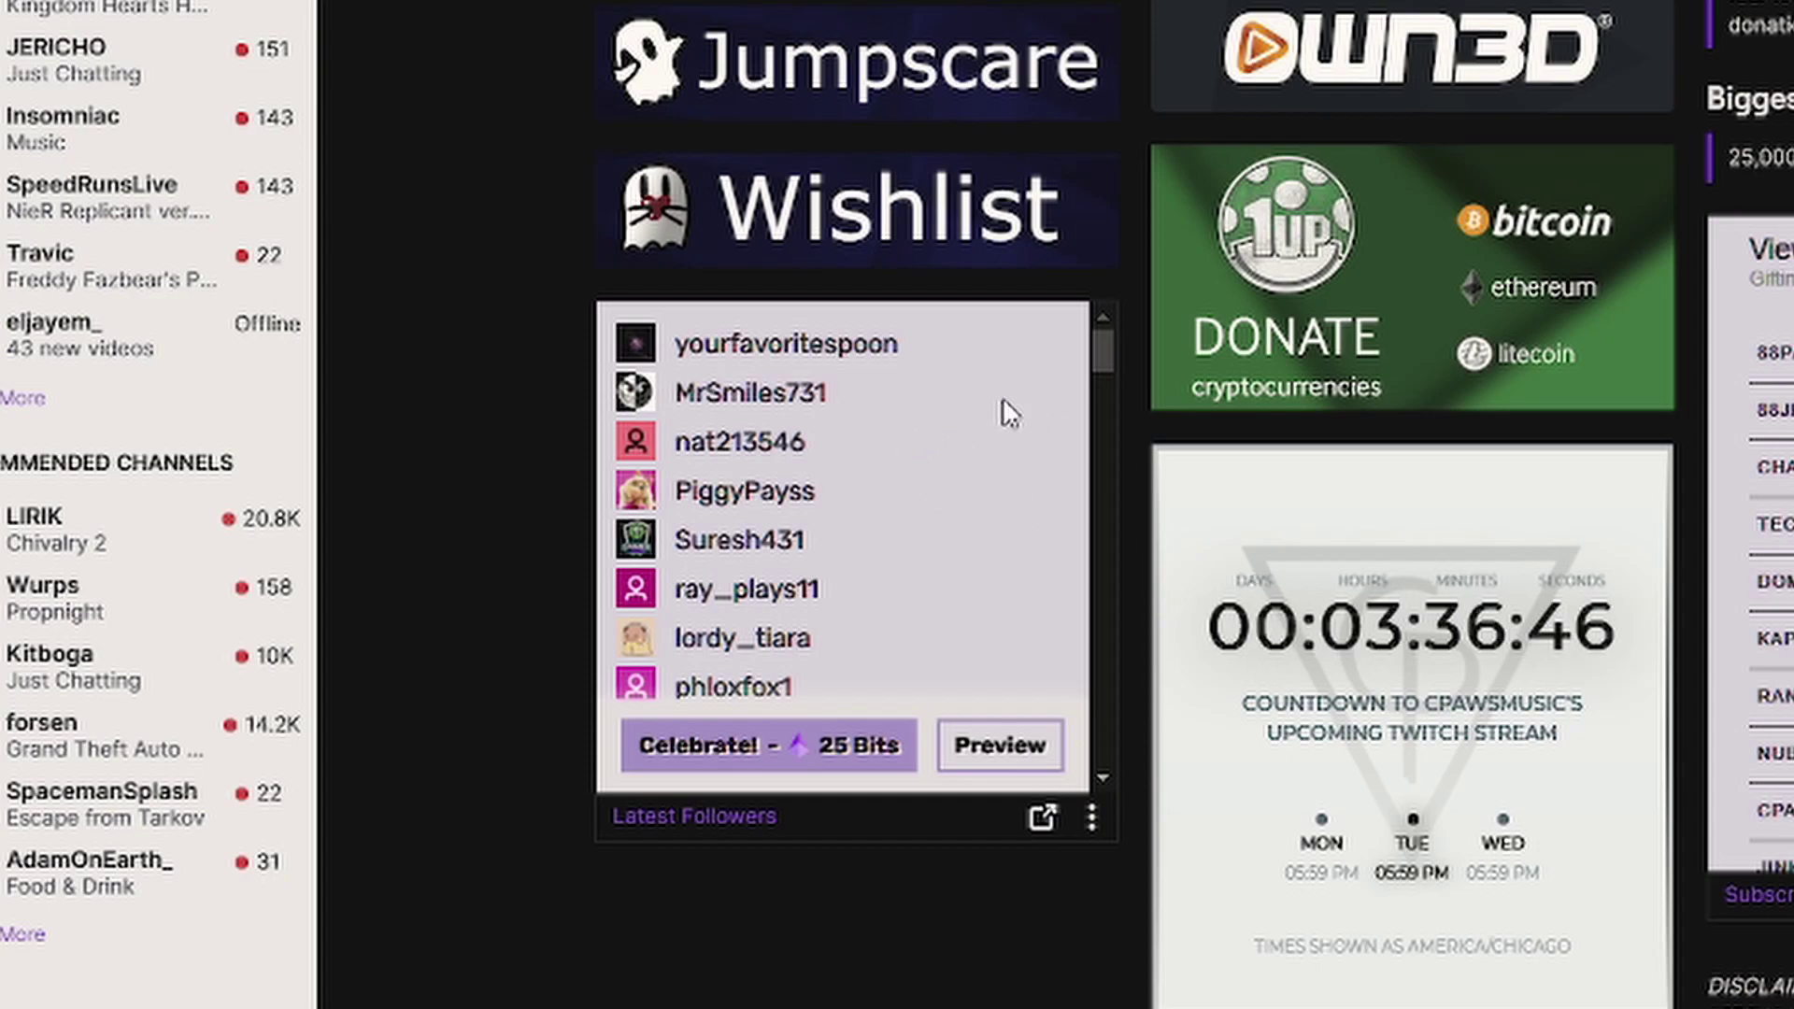
drag(1109, 344, 1108, 478)
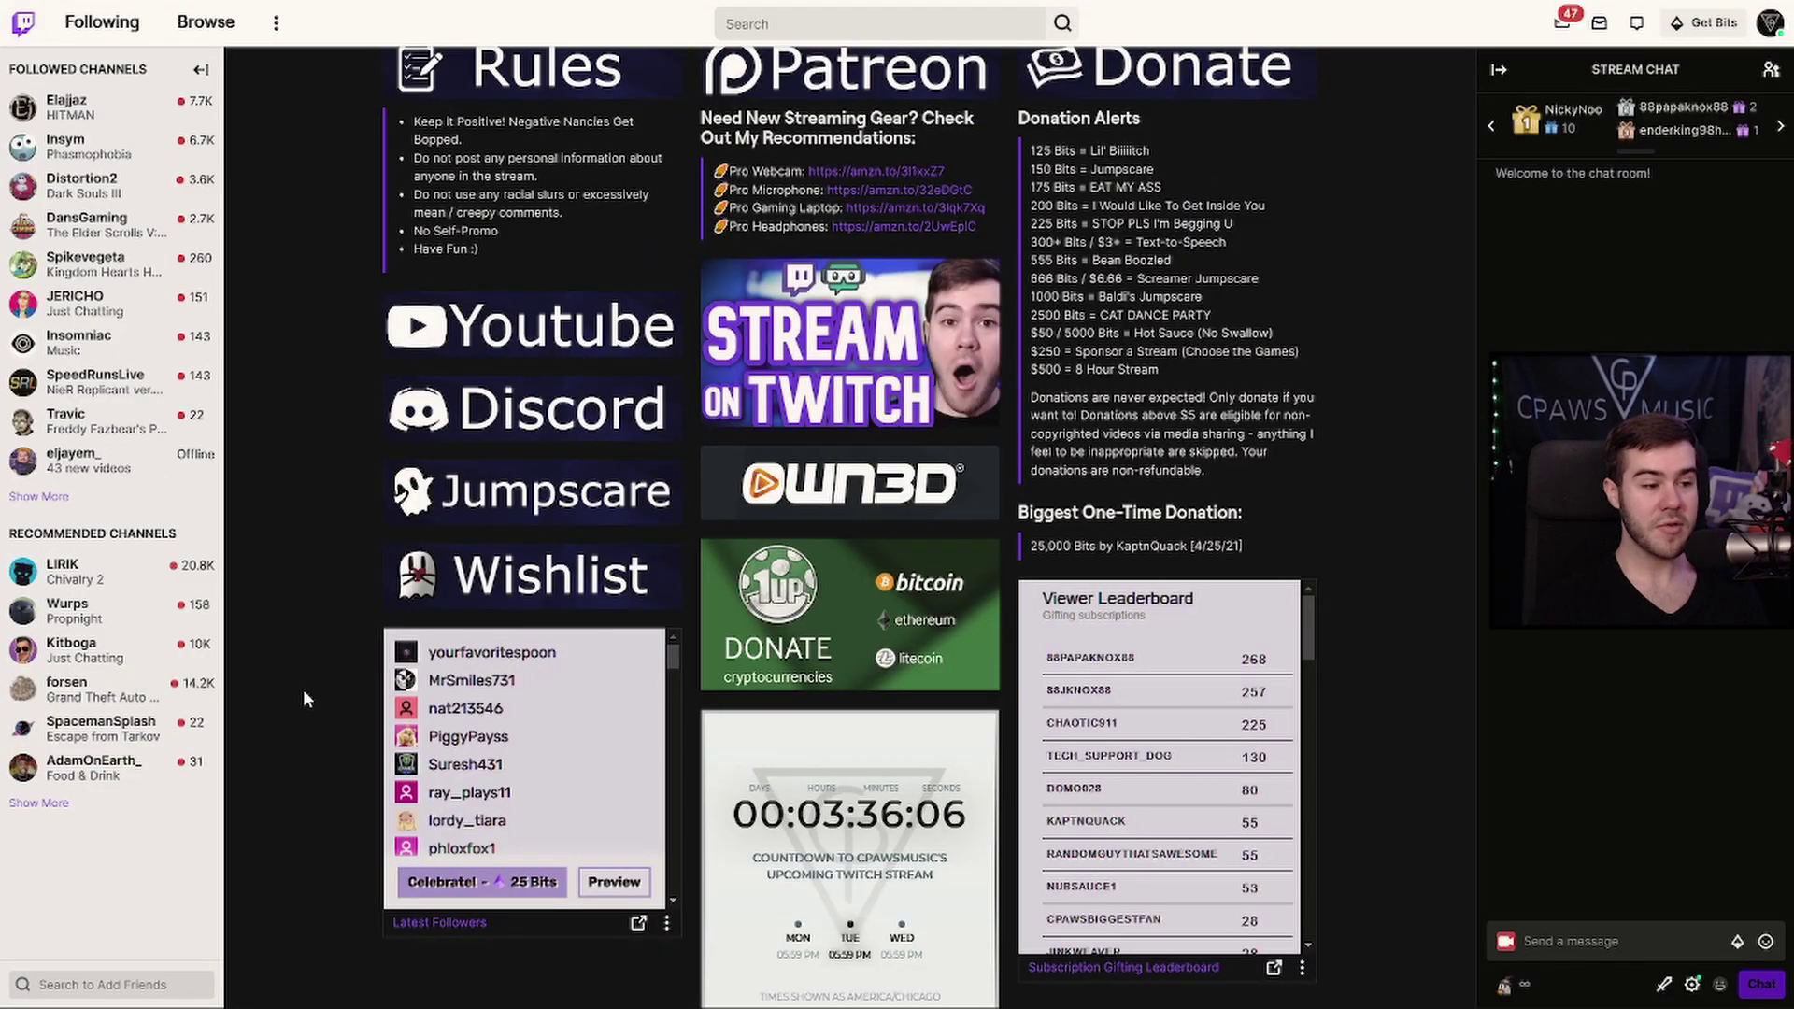
scroll(303, 688, up, 5)
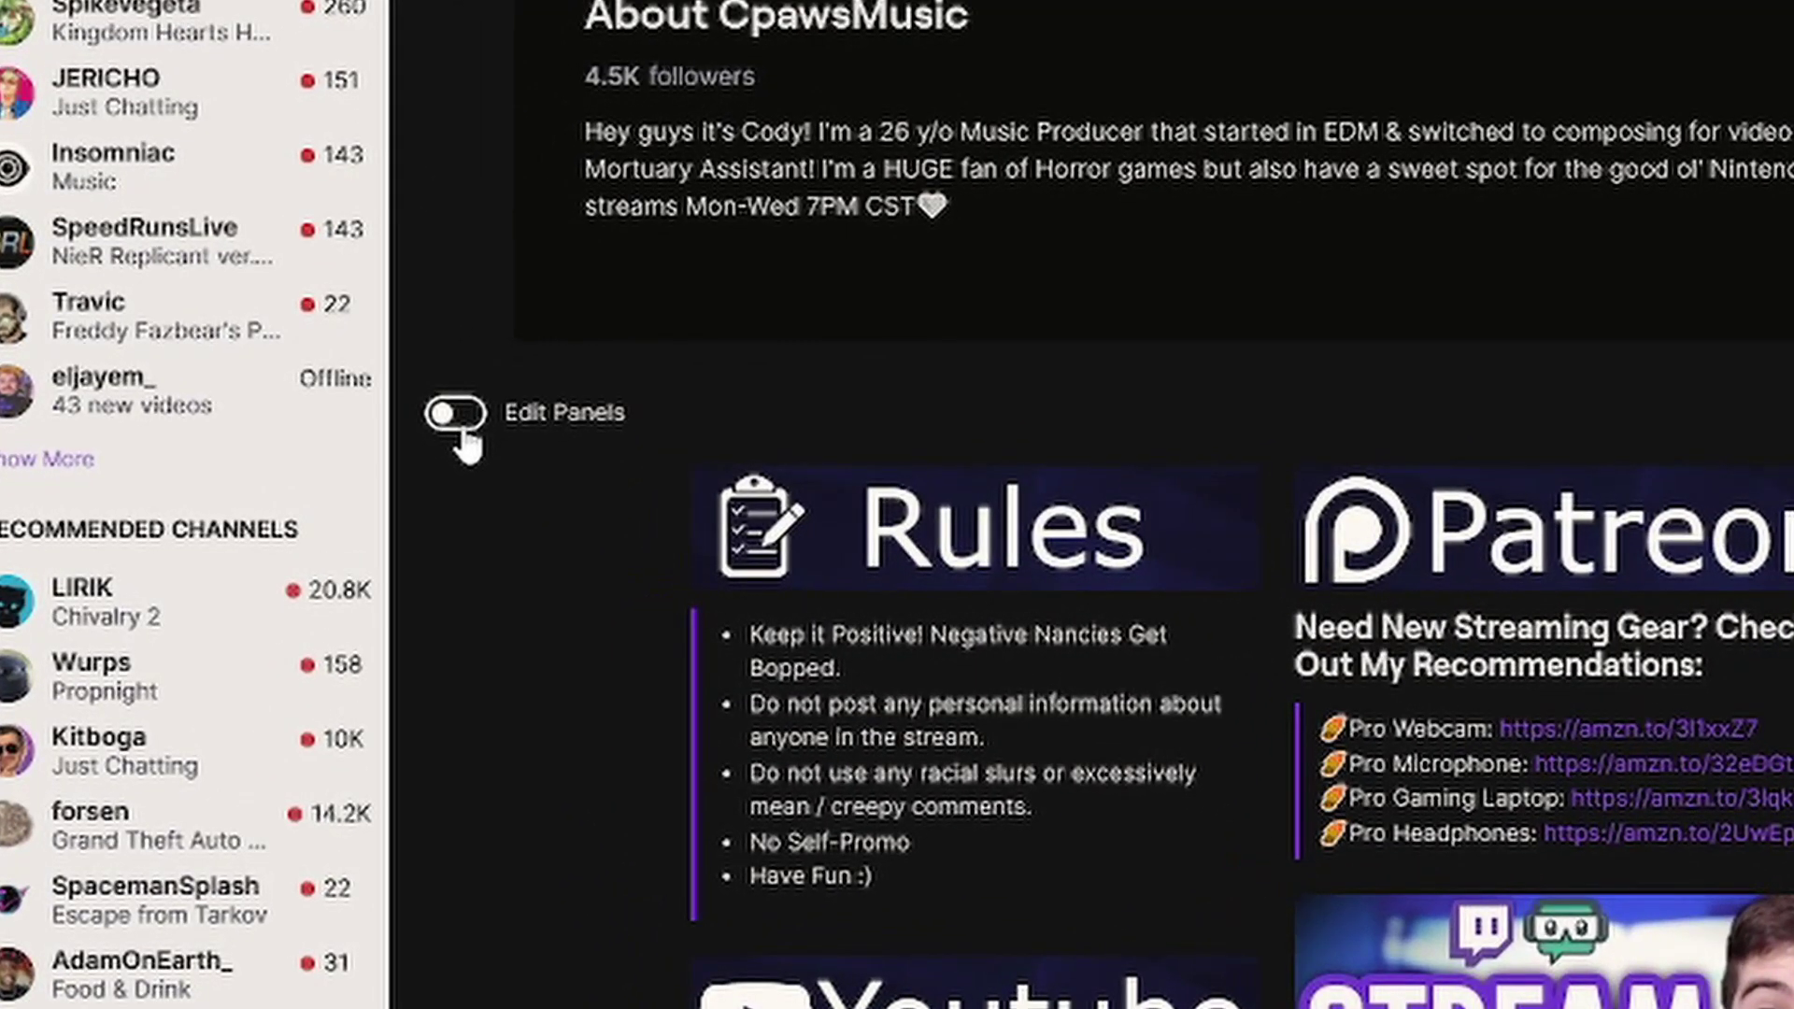
Step: Enable panel editing and remove the existing Latest Followers panel
click(274, 467)
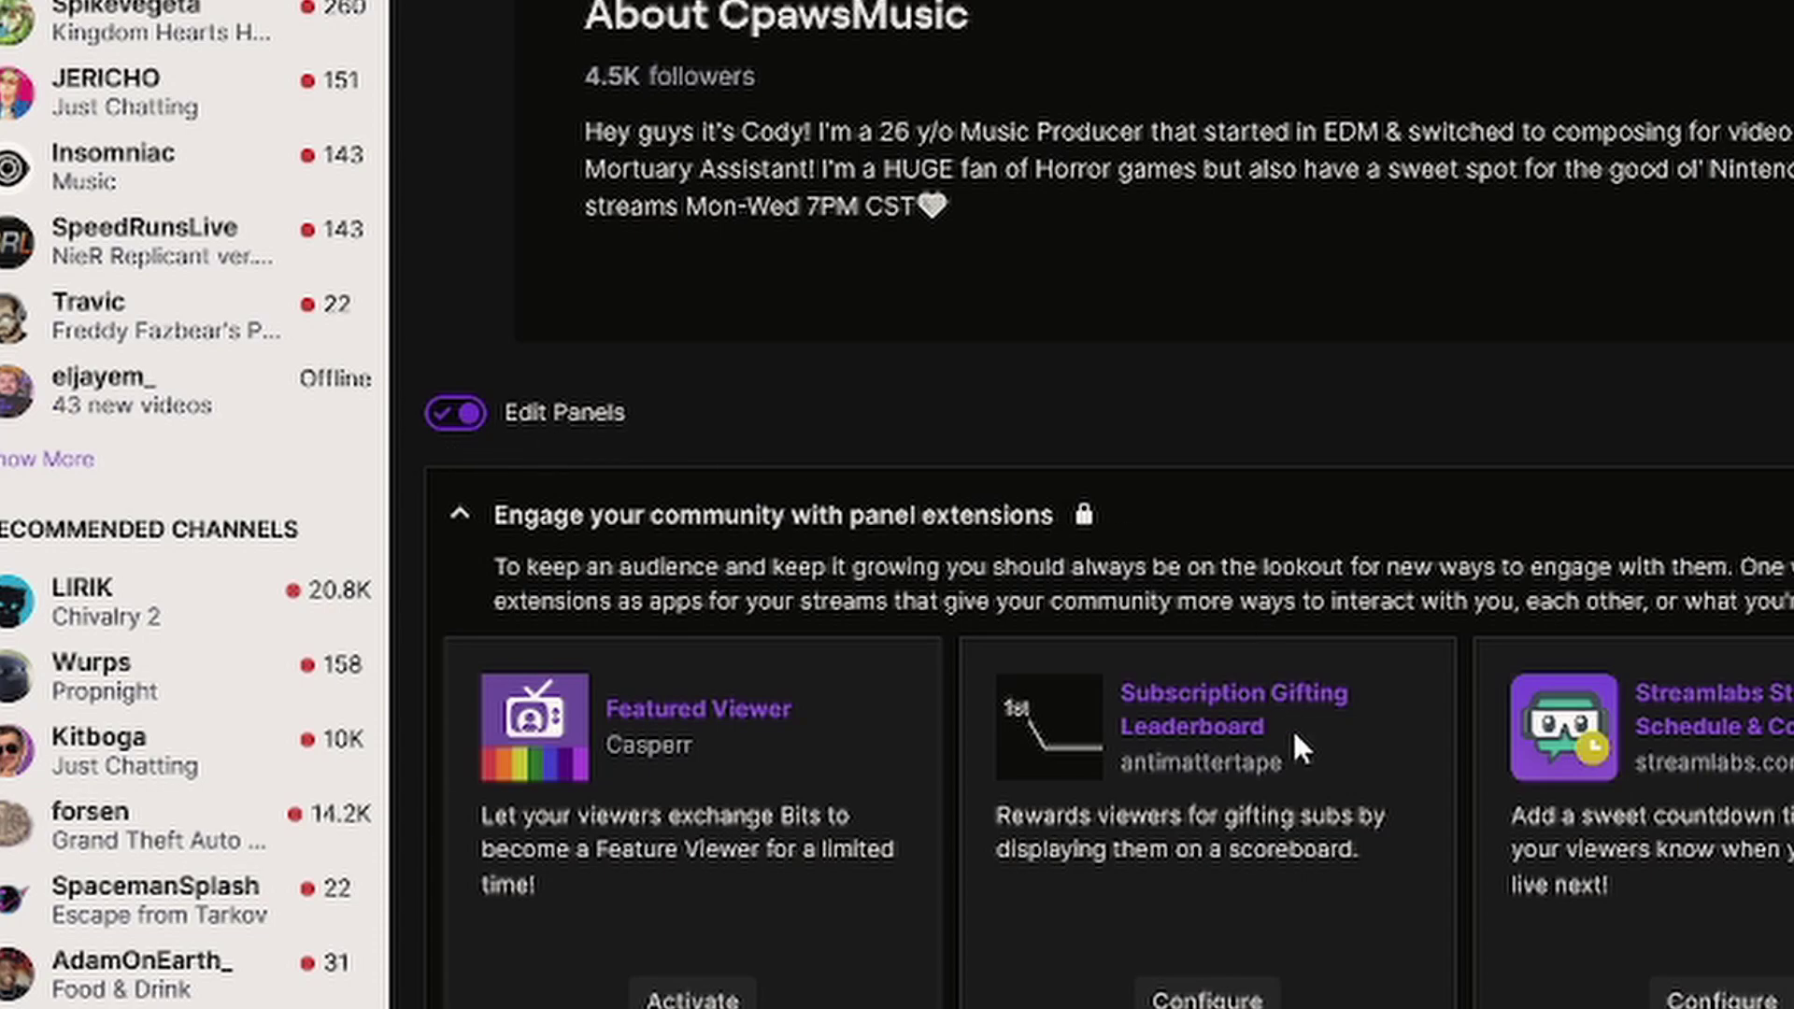
scroll(1302, 748, down, 10)
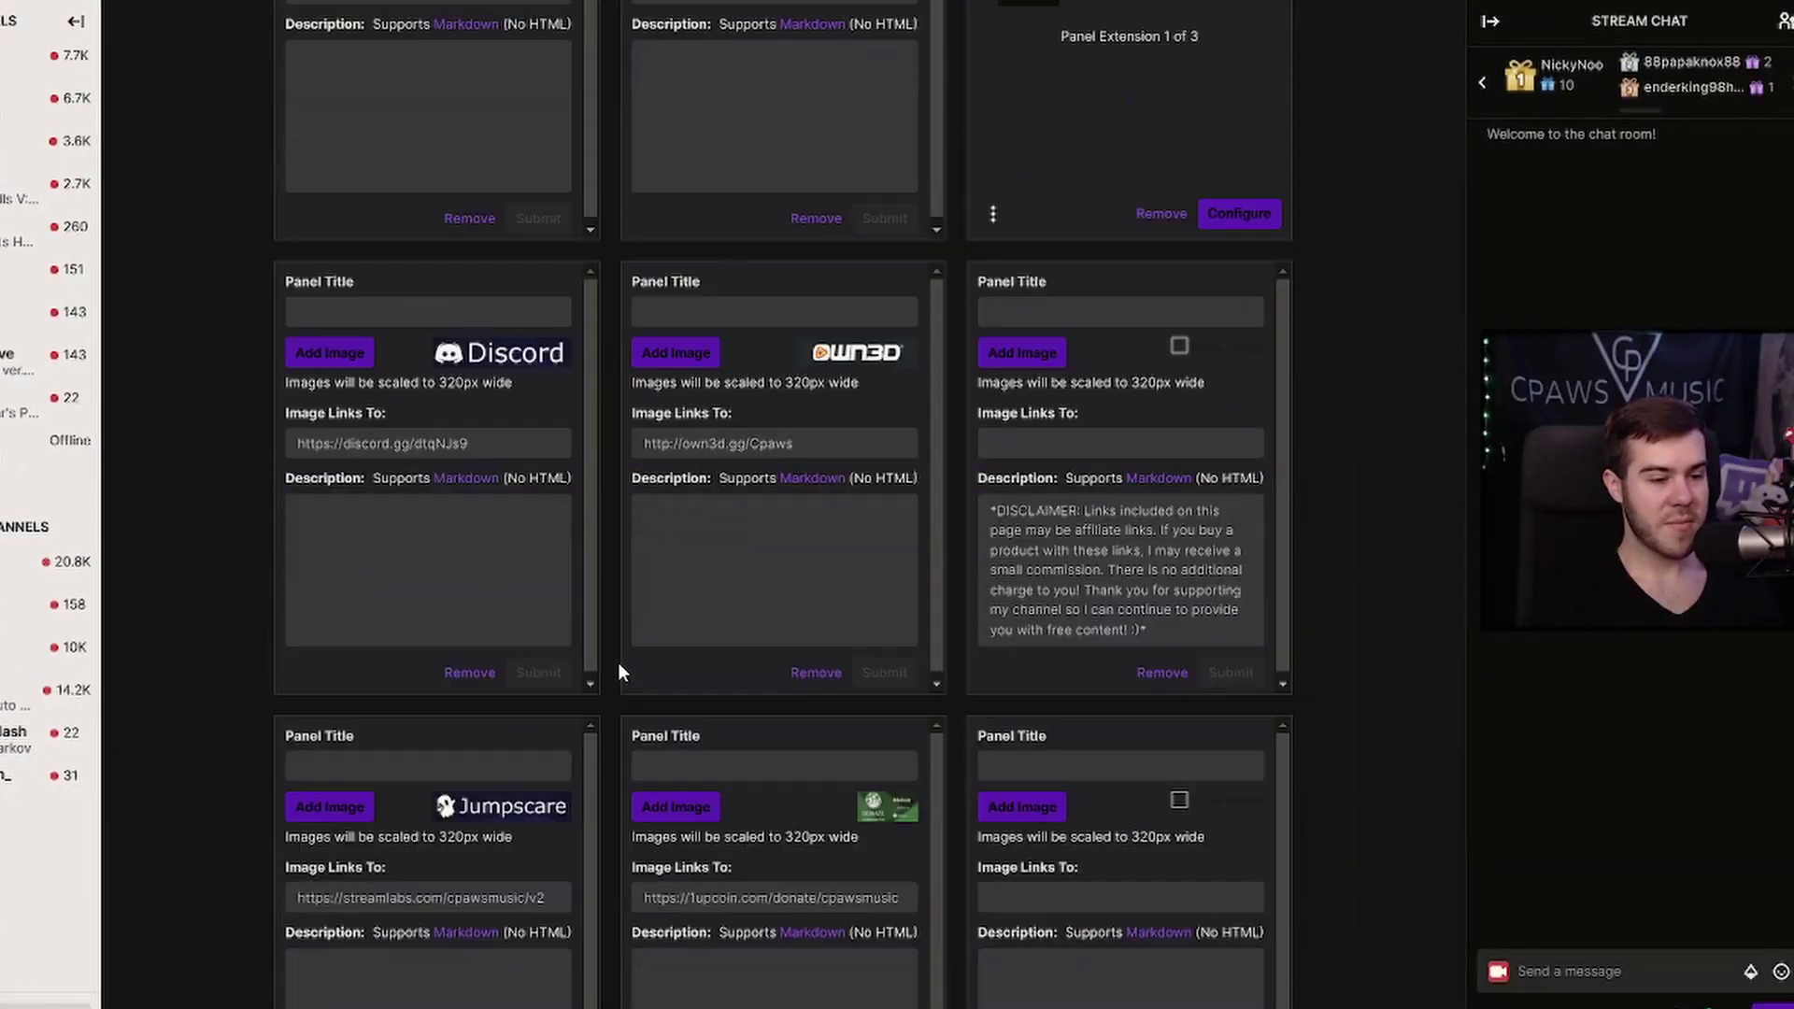
scroll(619, 671, down, 10)
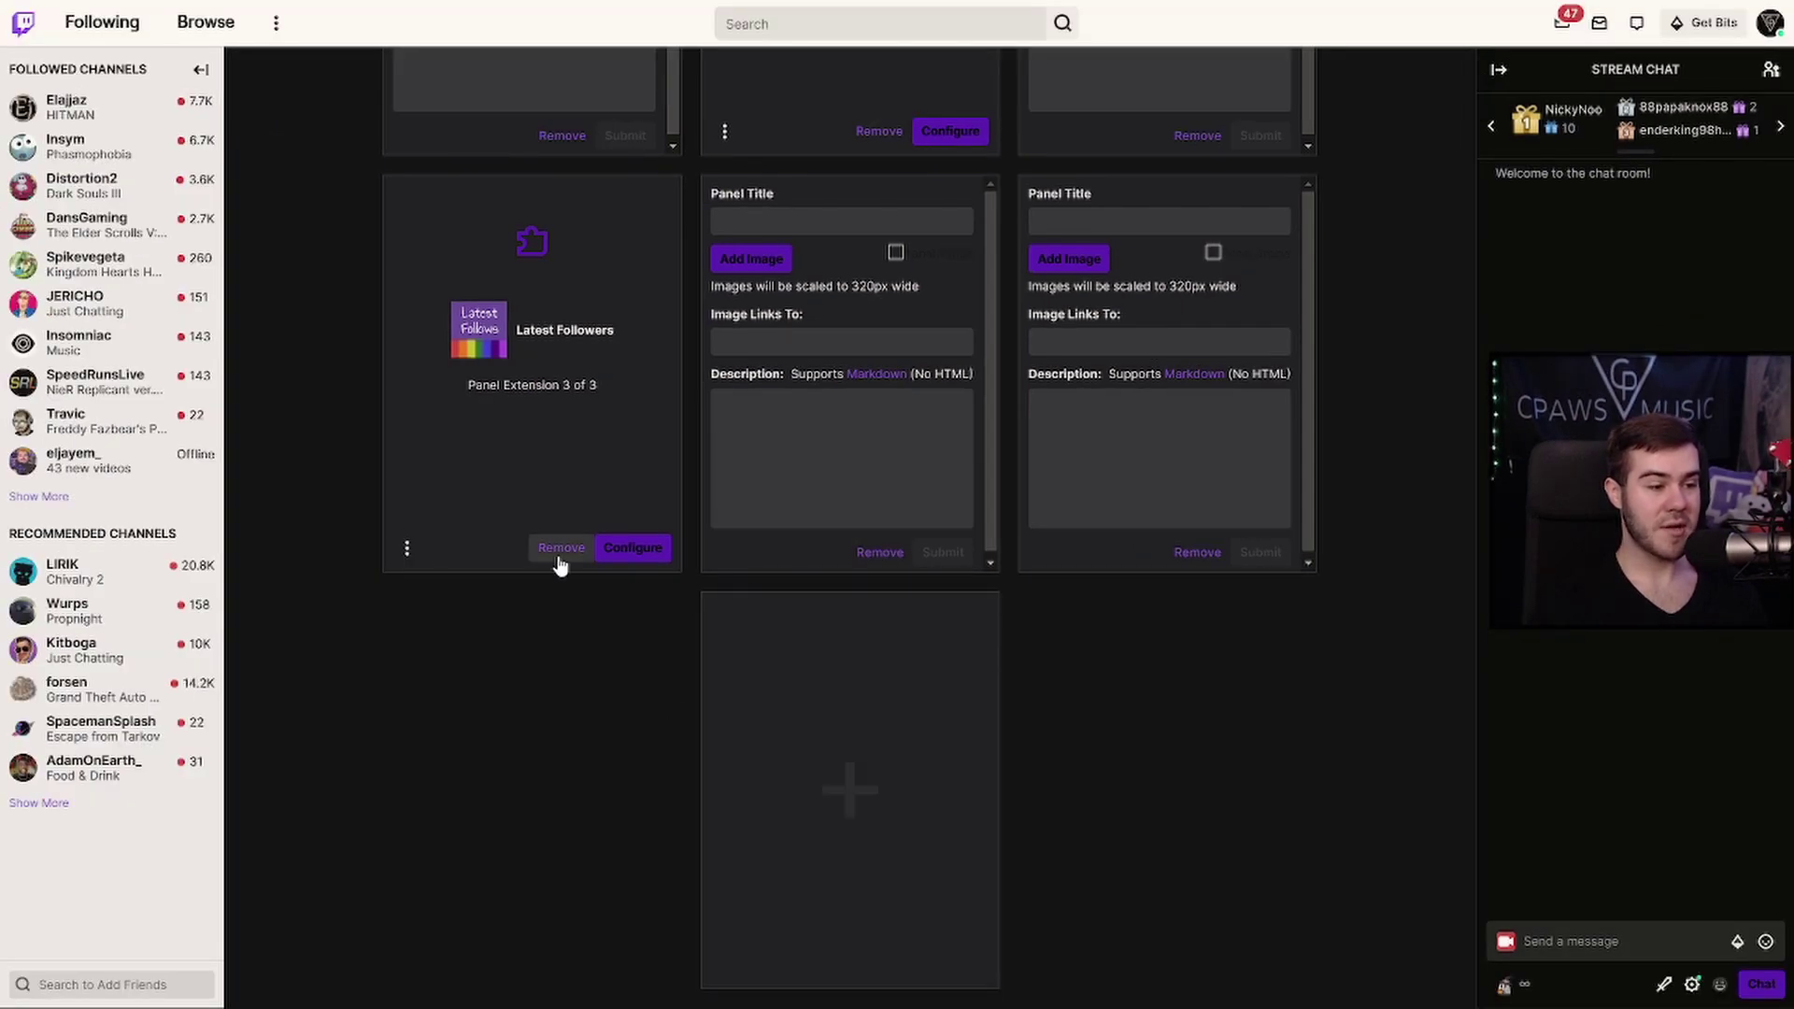
click(559, 552)
click(566, 407)
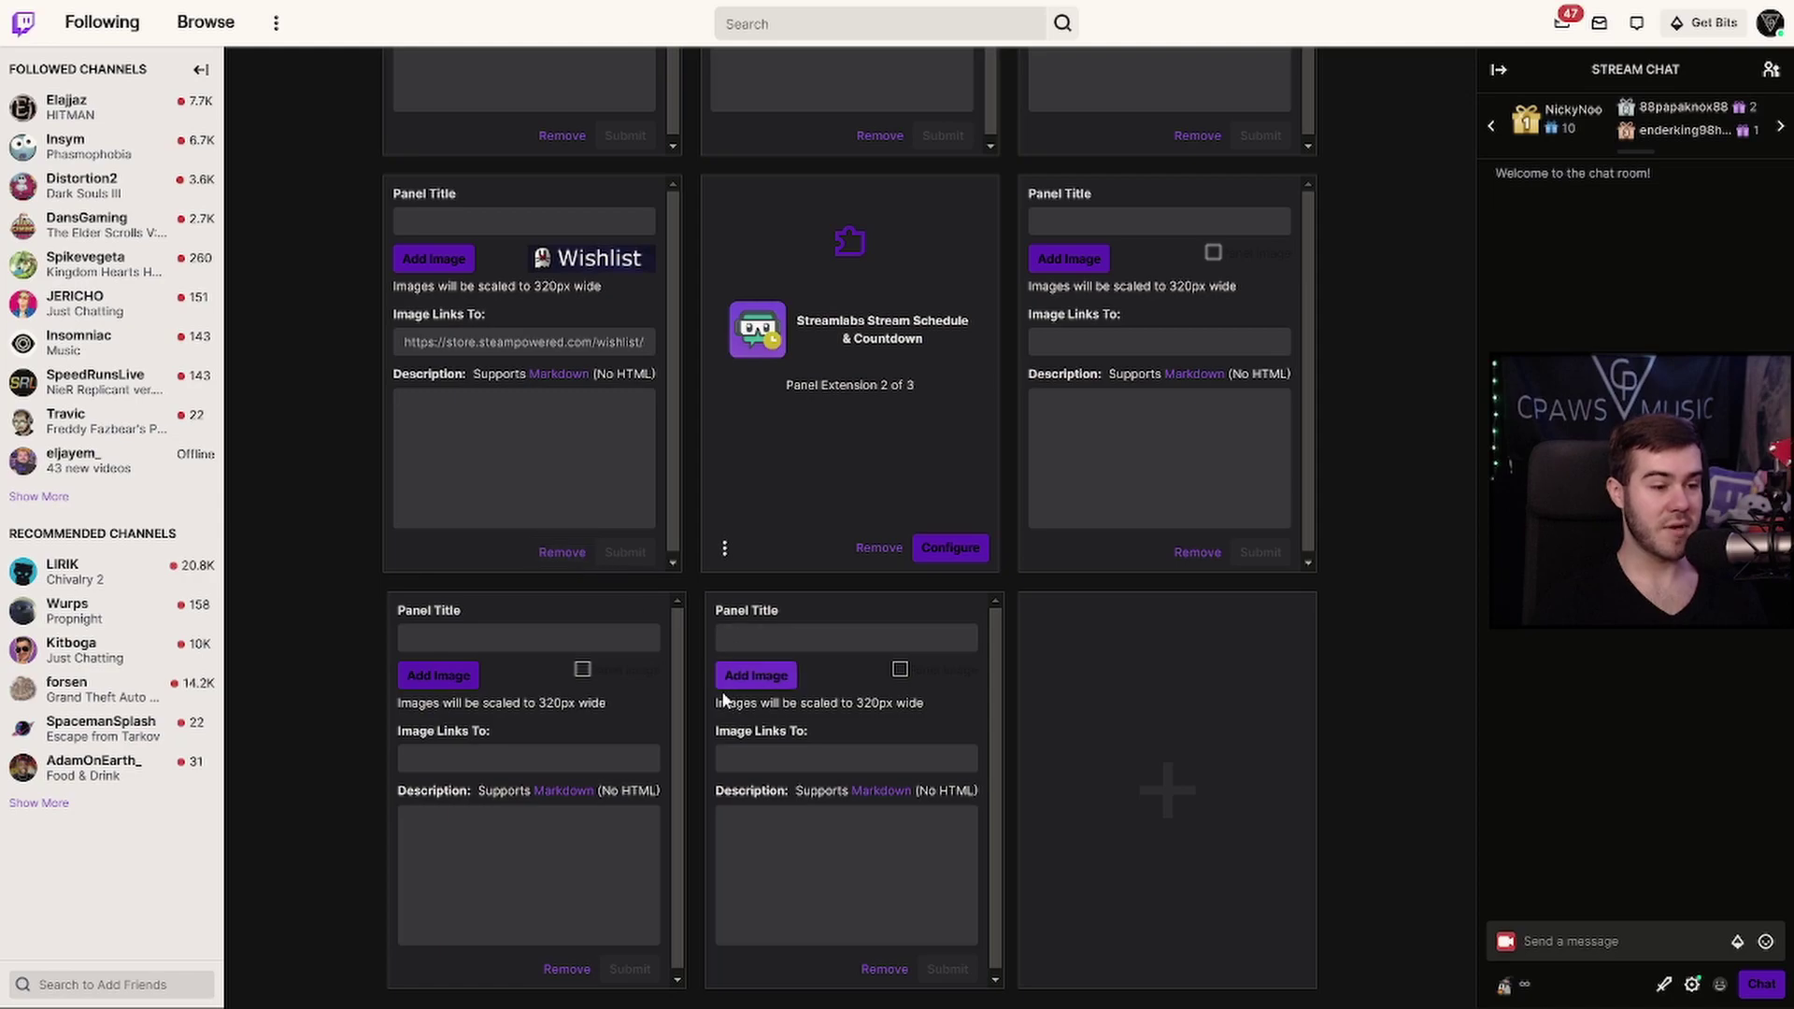
Step: Add a Latest Followers extension panel in the bottom-left slot and turn panel editing off
click(1192, 801)
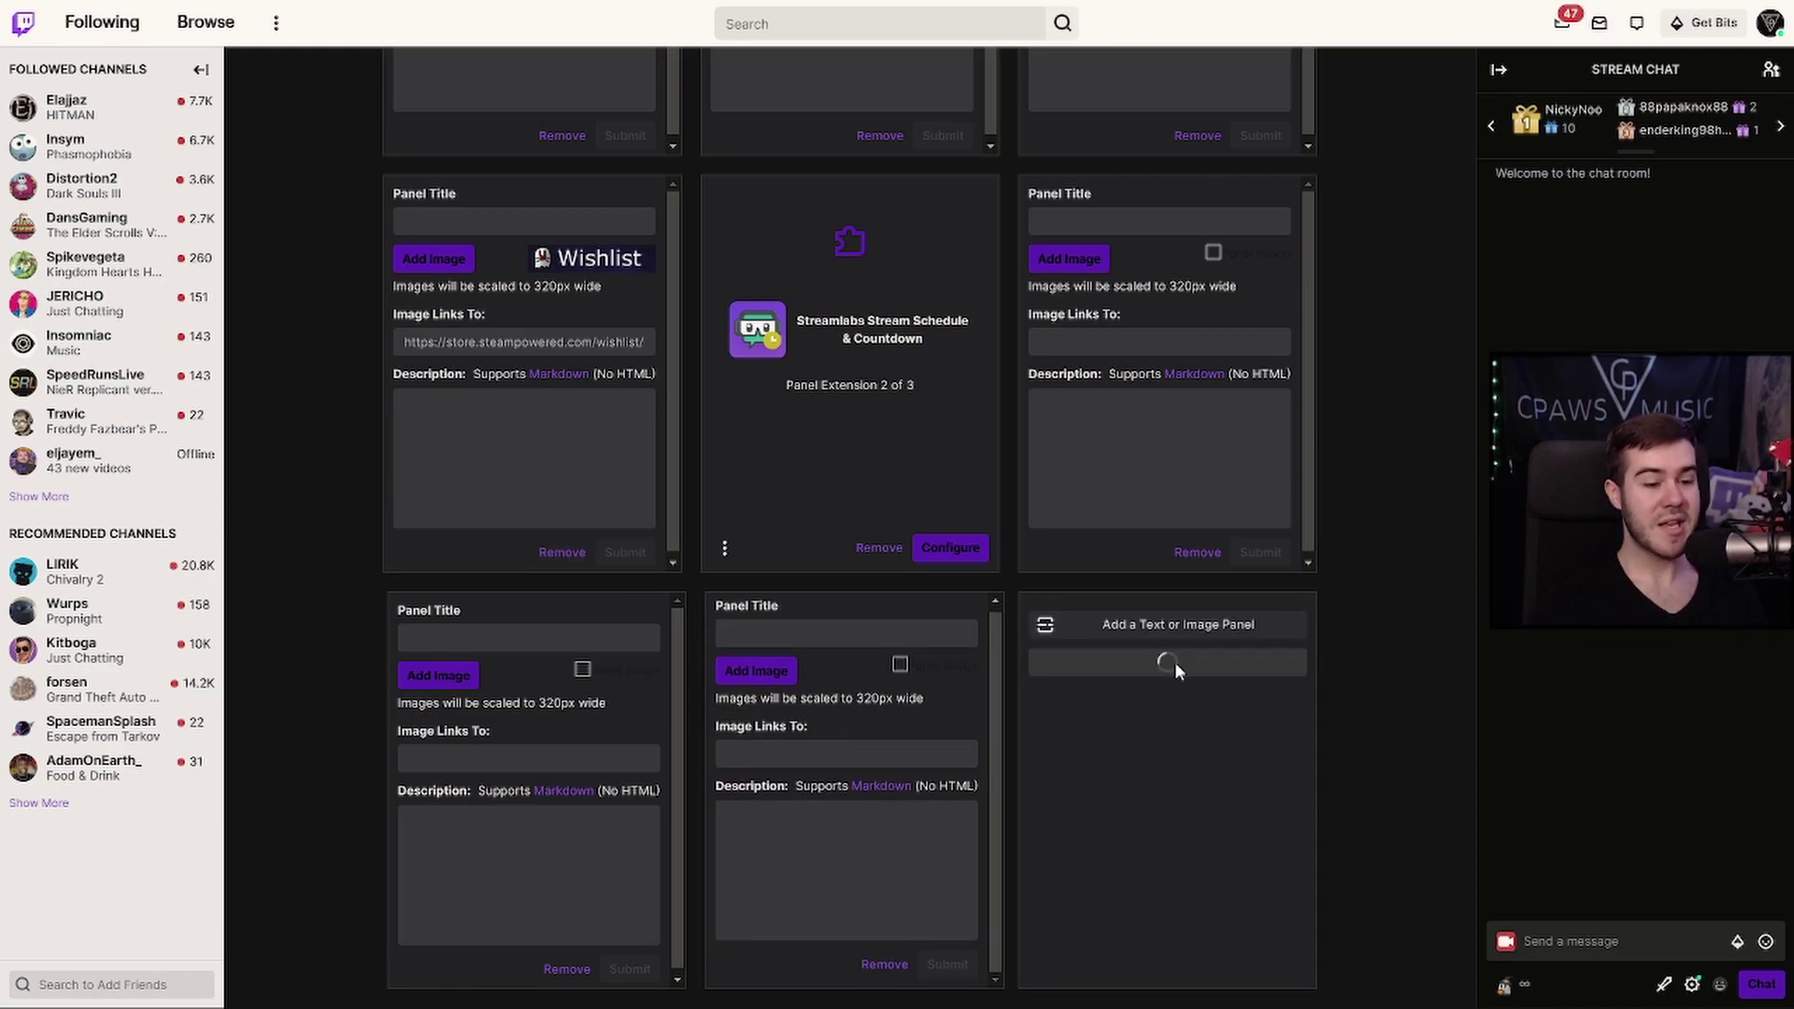
scroll(1175, 665, down, 2)
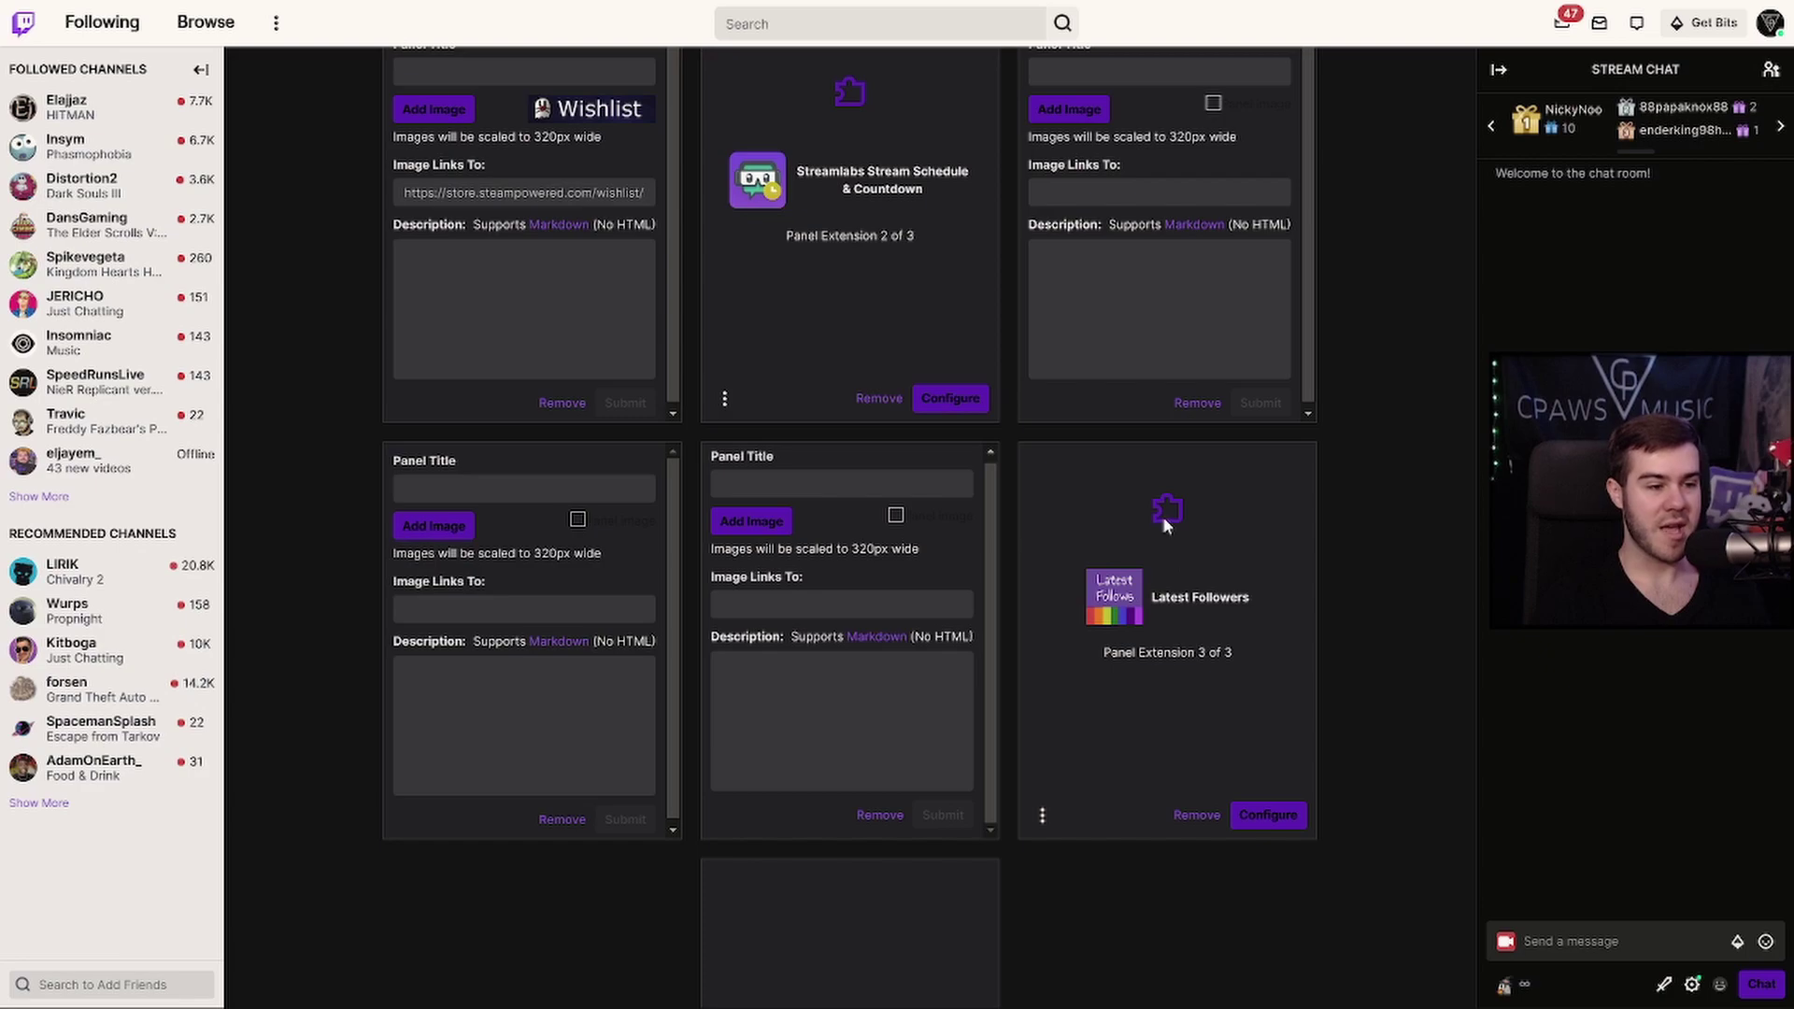
drag(1183, 507, 660, 624)
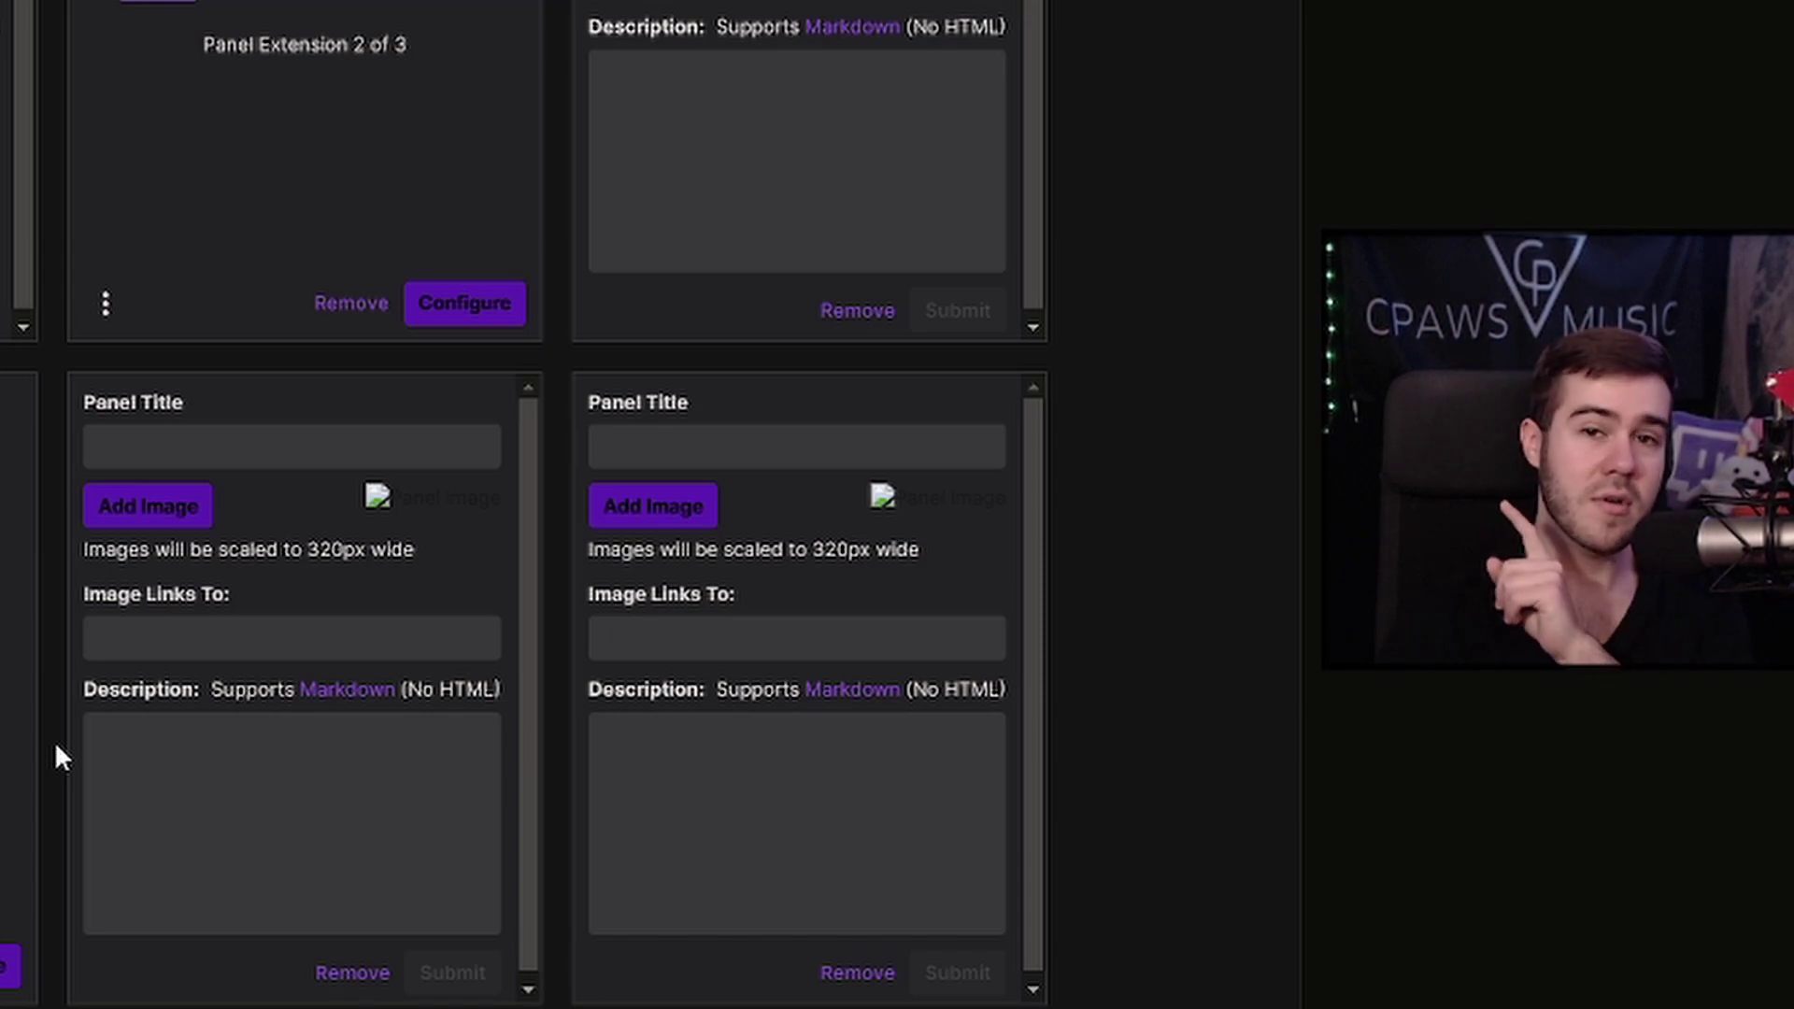
scroll(55, 742, up, 15)
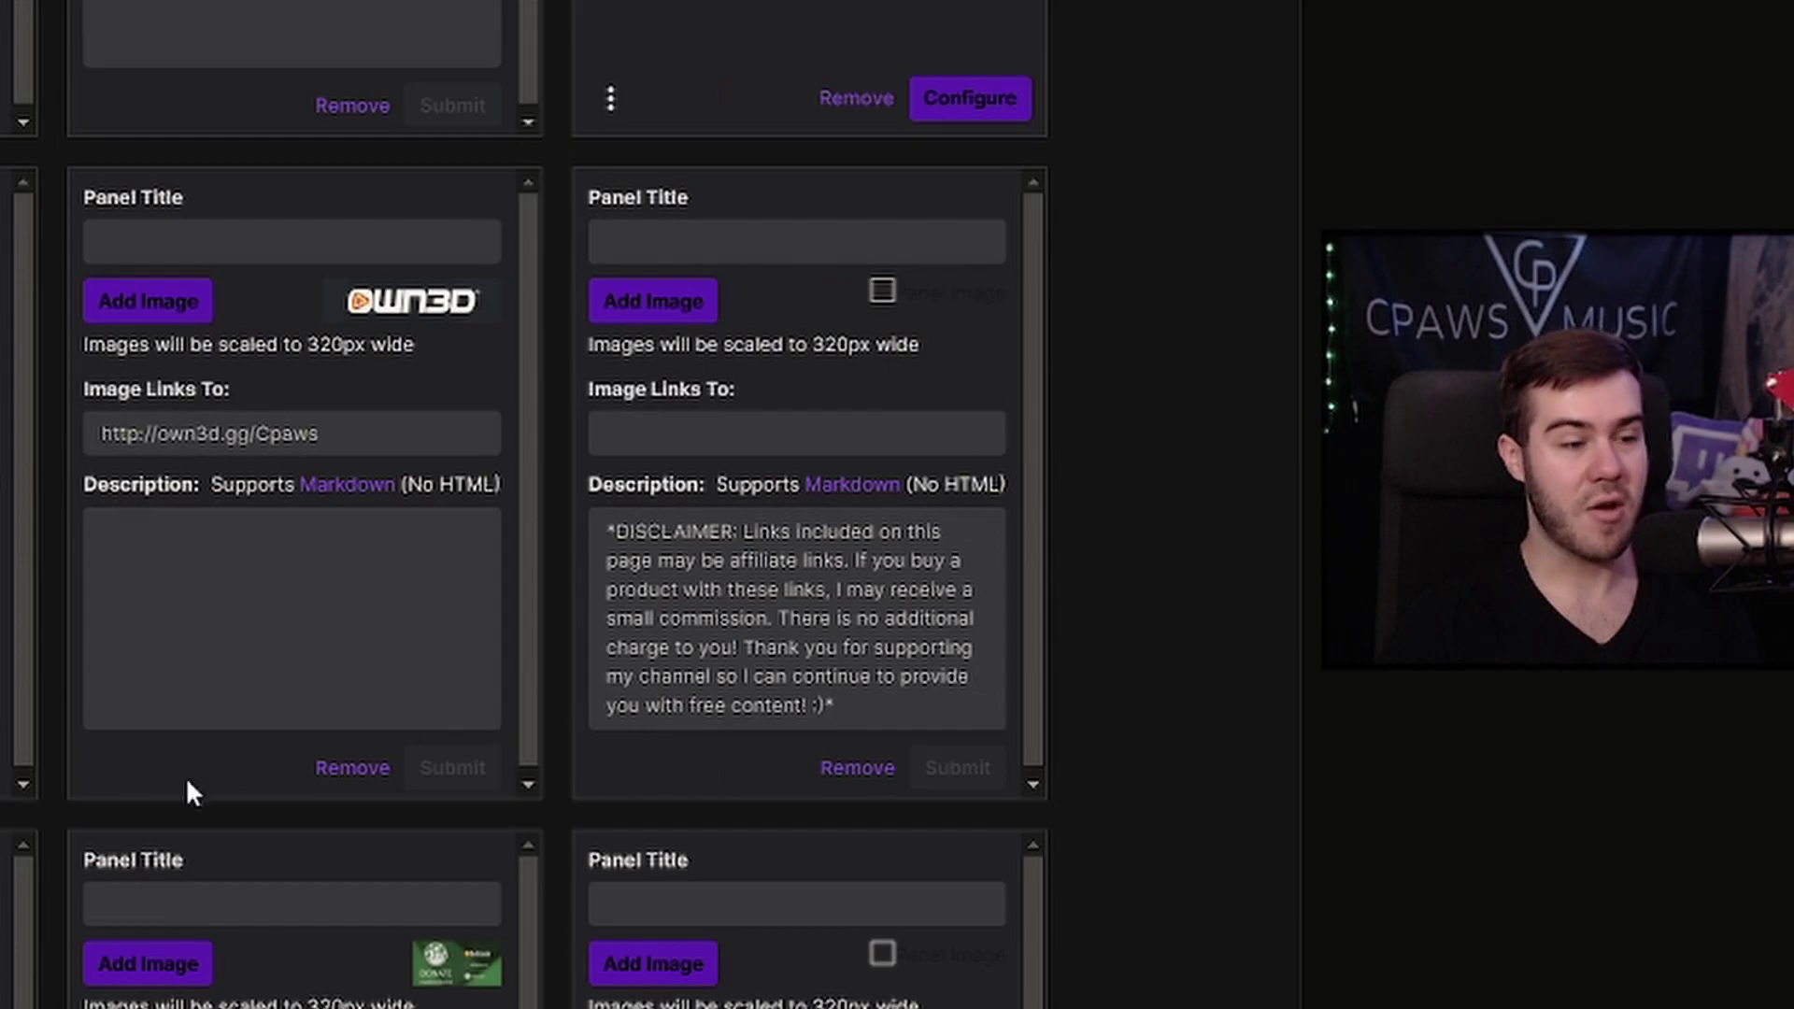
scroll(547, 666, up, 5)
scroll(549, 664, down, 14)
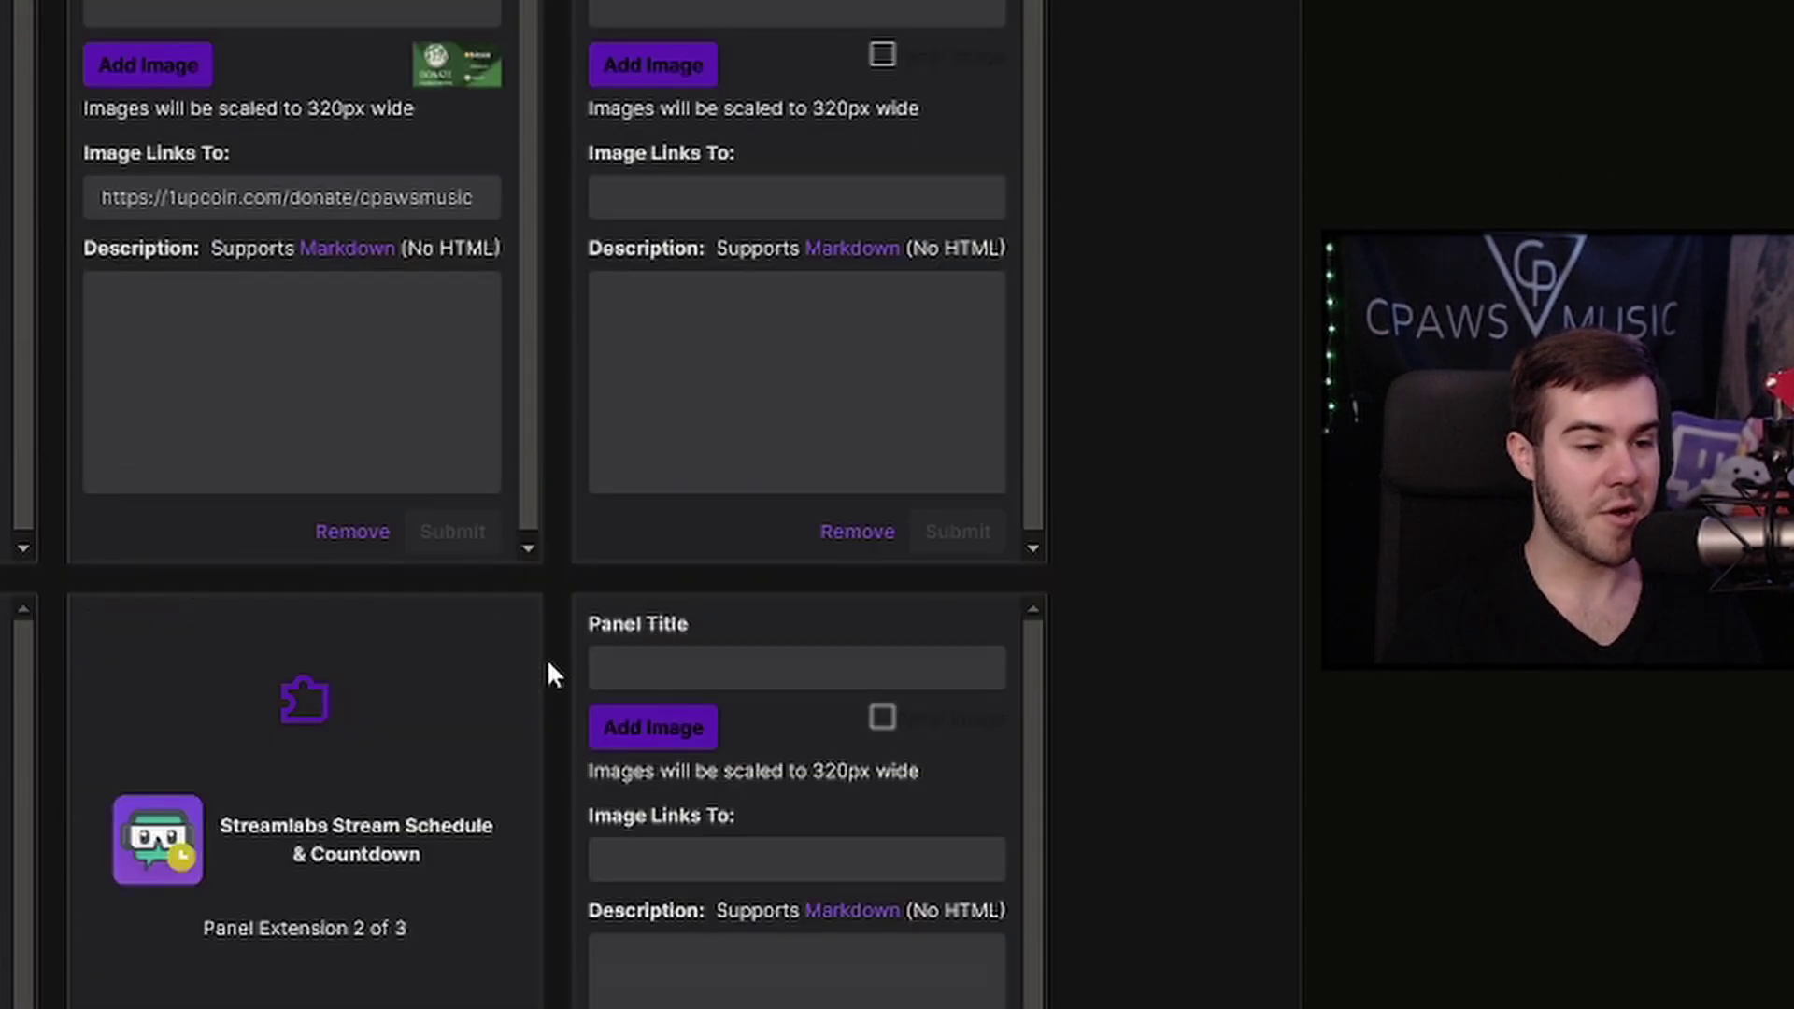
scroll(550, 675, down, 8)
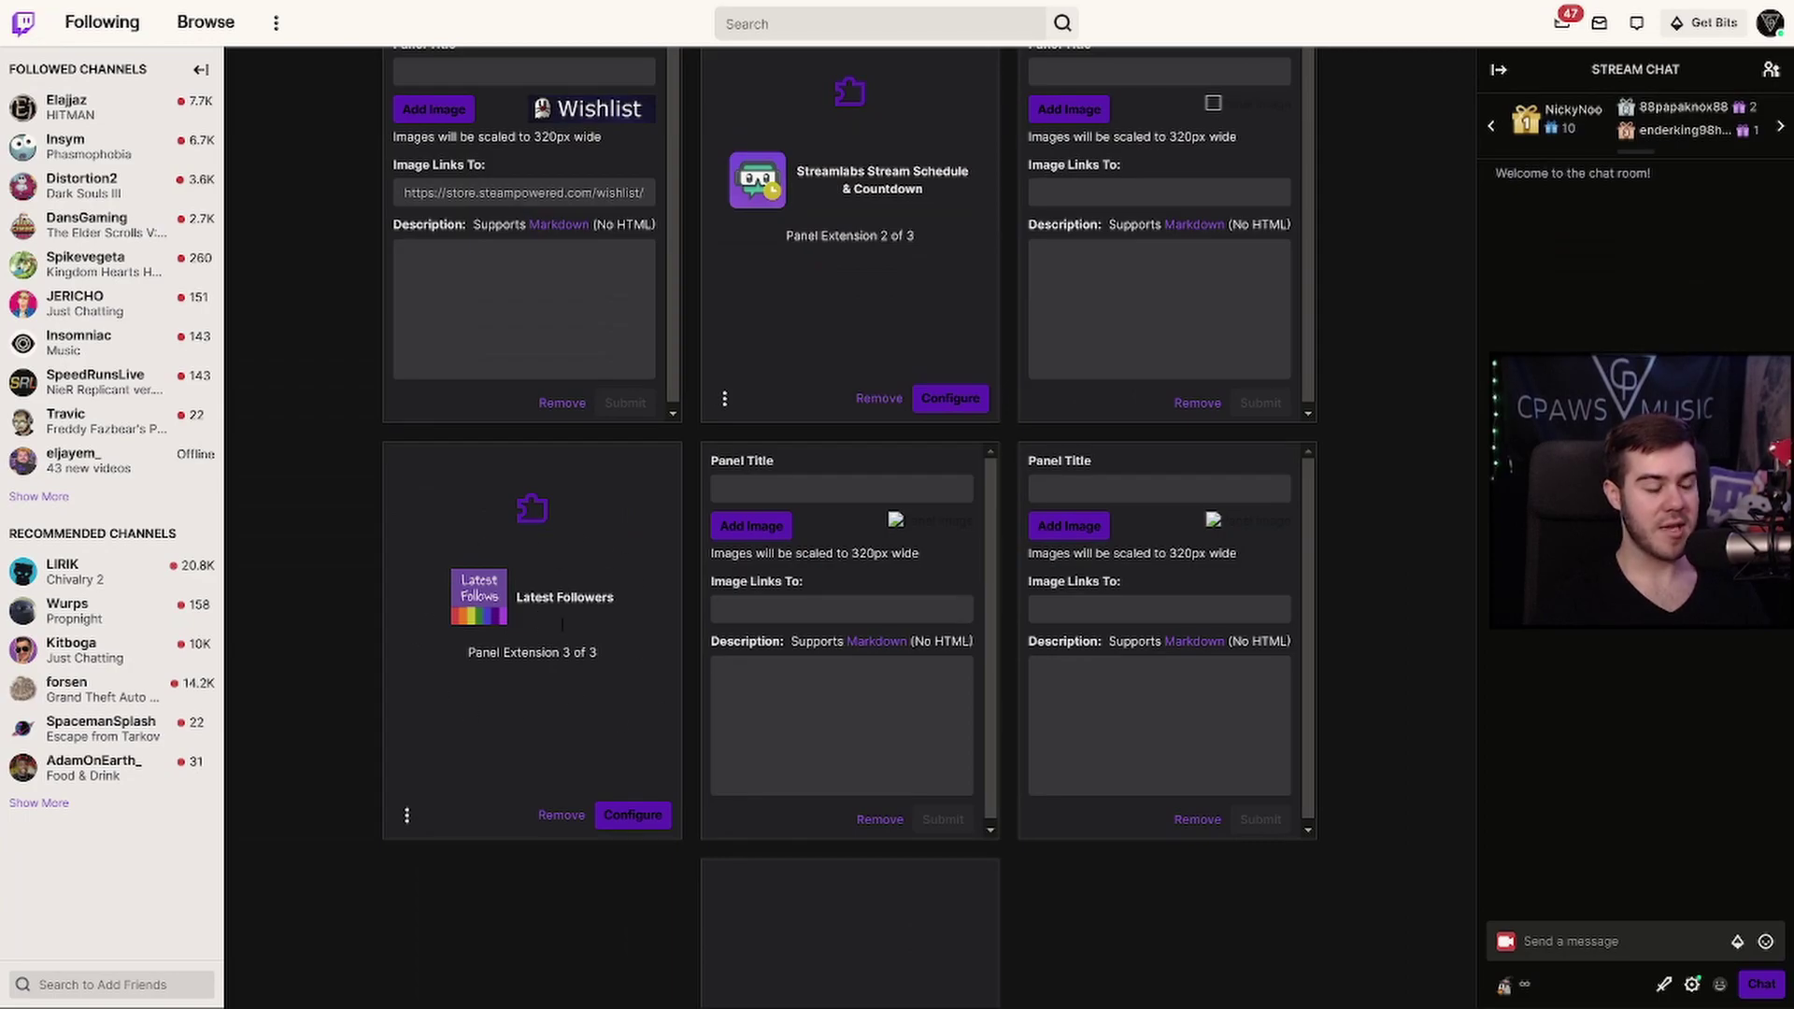
scroll(346, 619, up, 18)
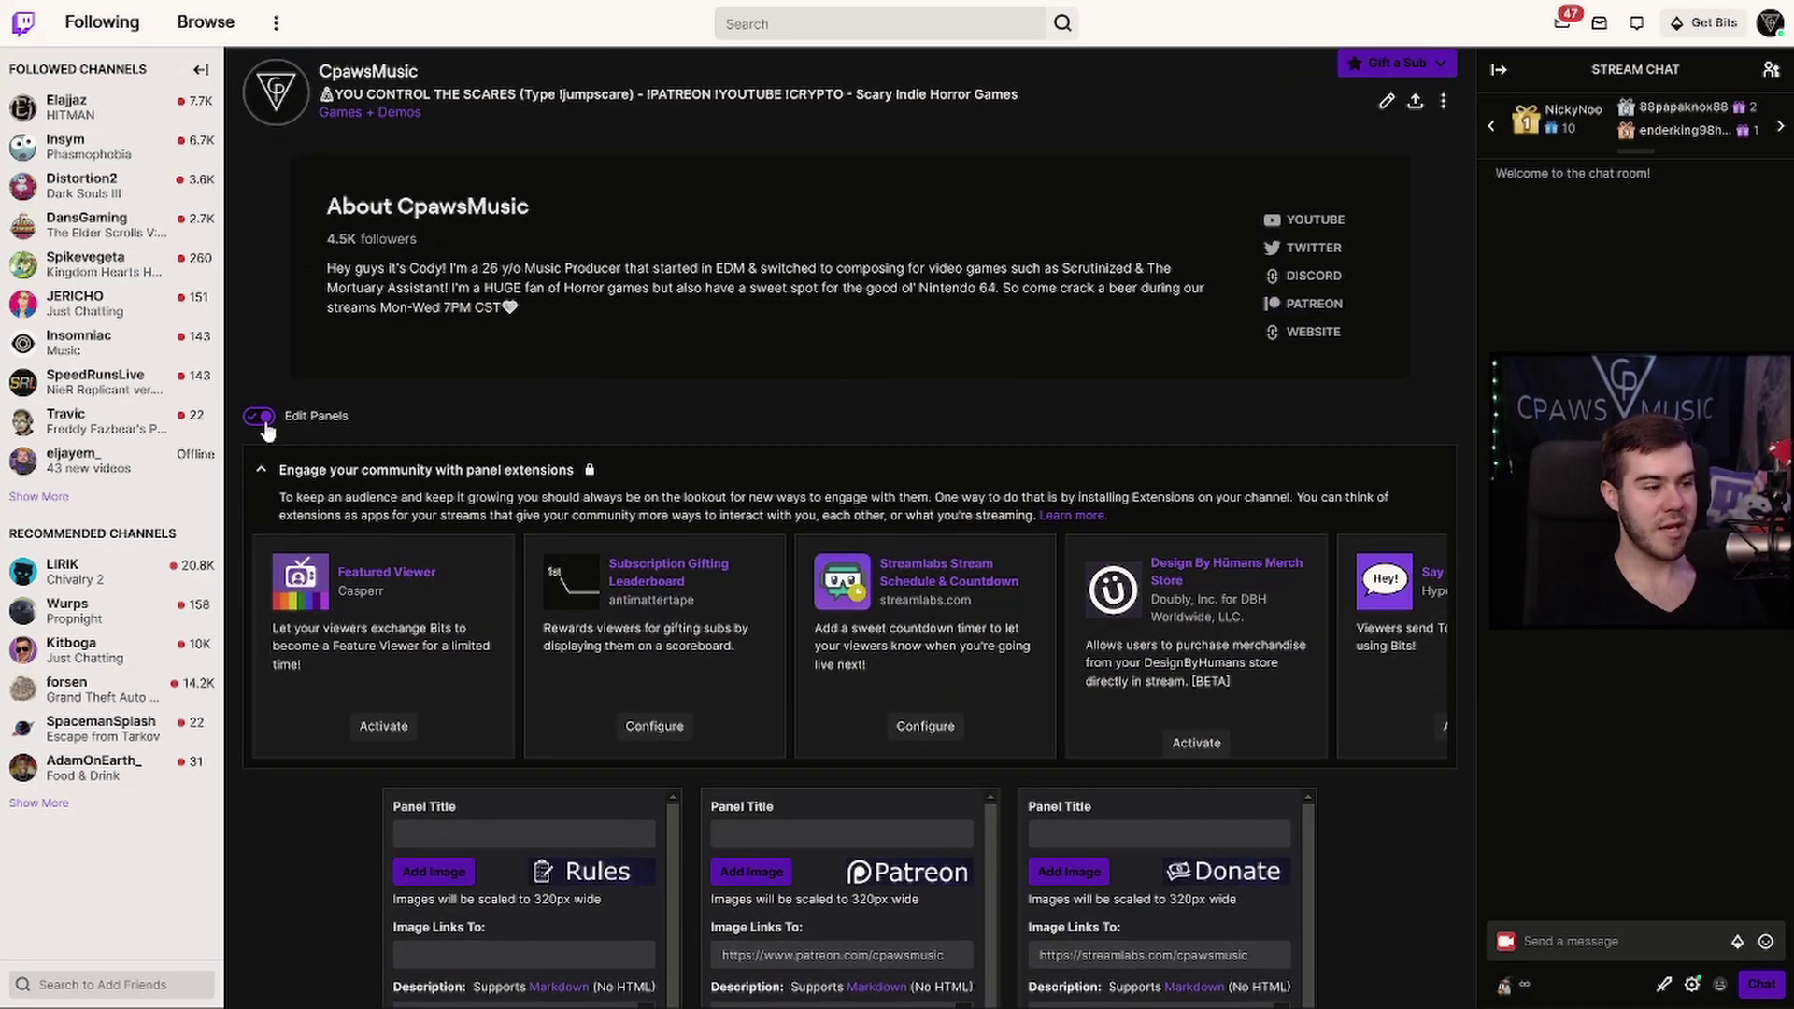
click(262, 420)
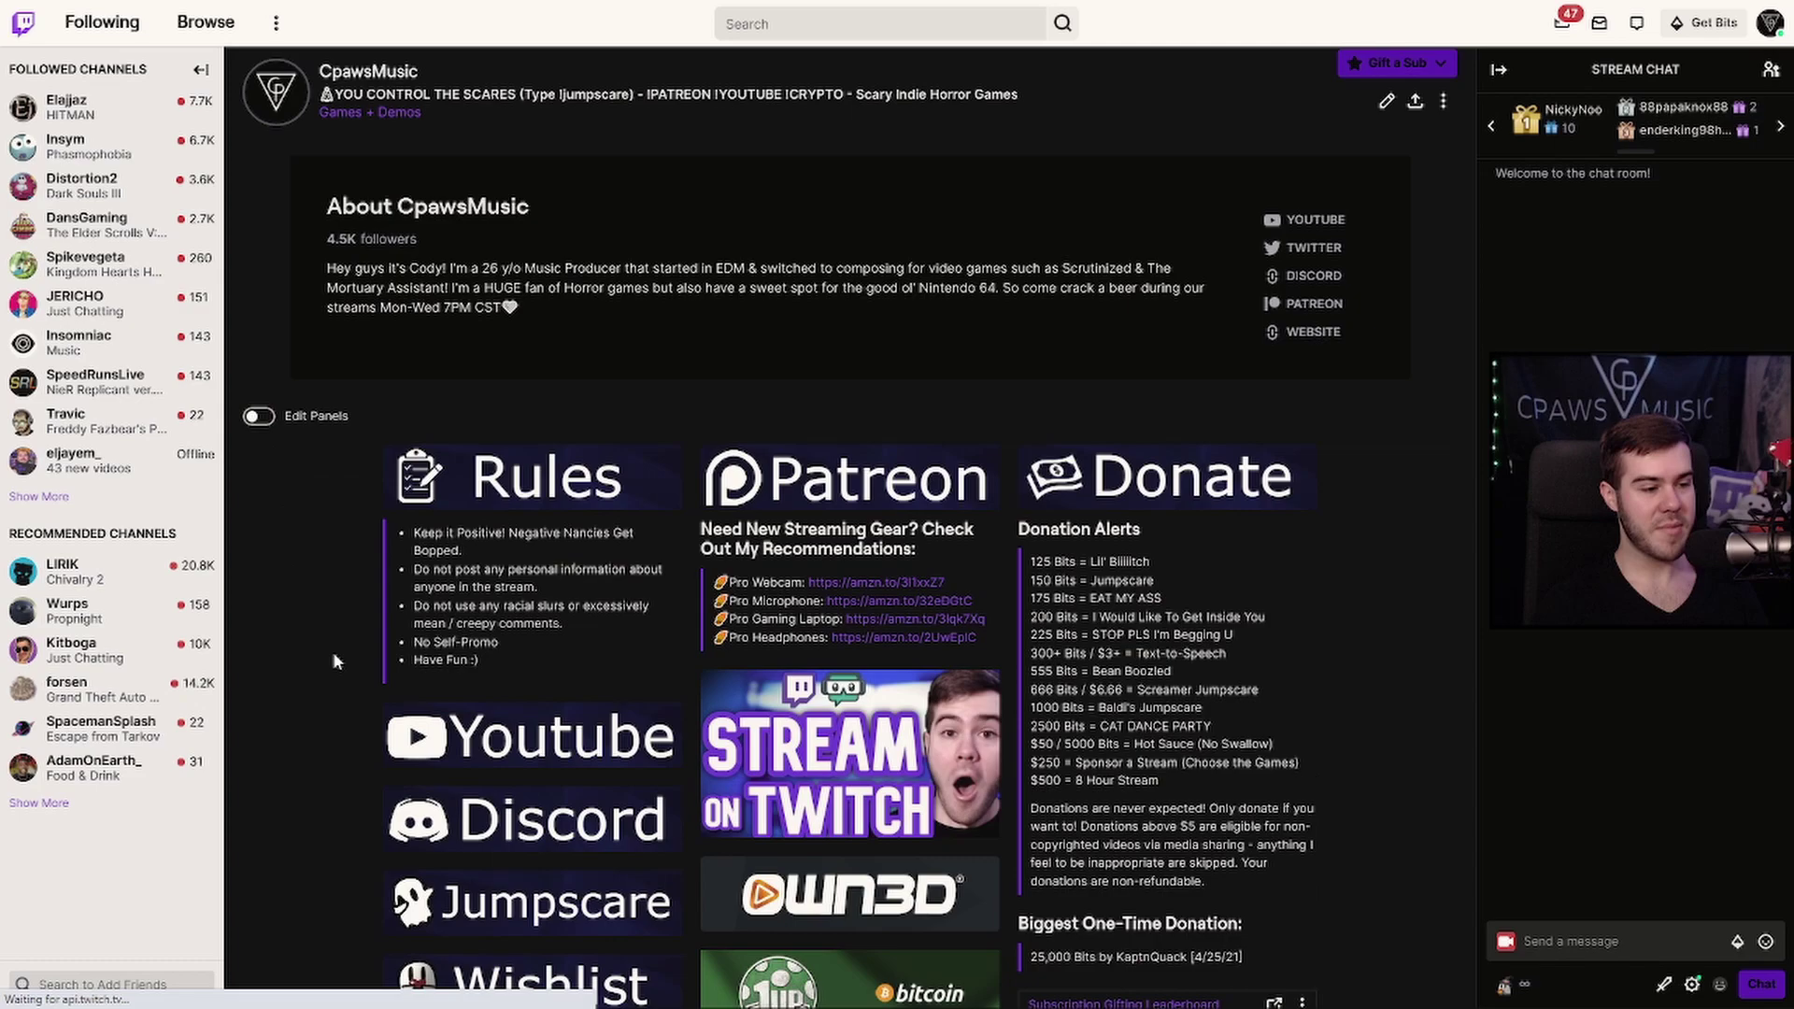
Step: Scroll the offline channel page and go to the Creator Dashboard from the avatar menu
scroll(333, 657, down, 2)
scroll(334, 645, down, 4)
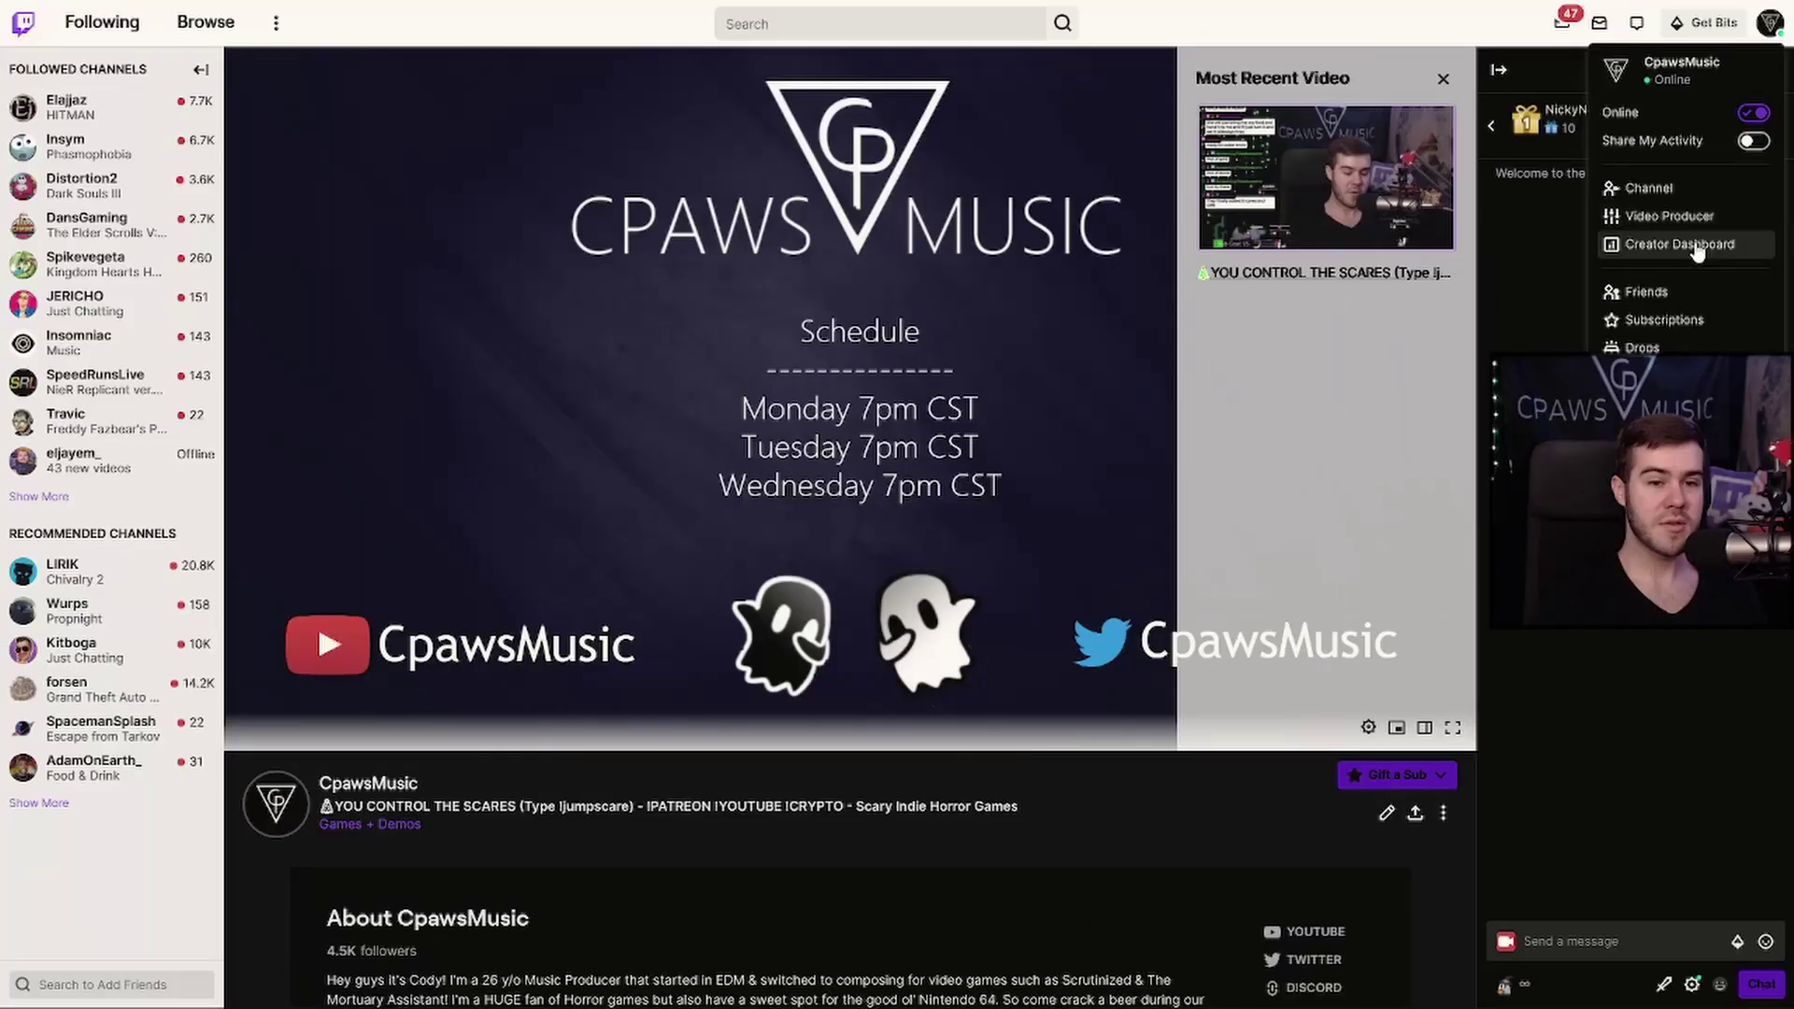
click(1693, 239)
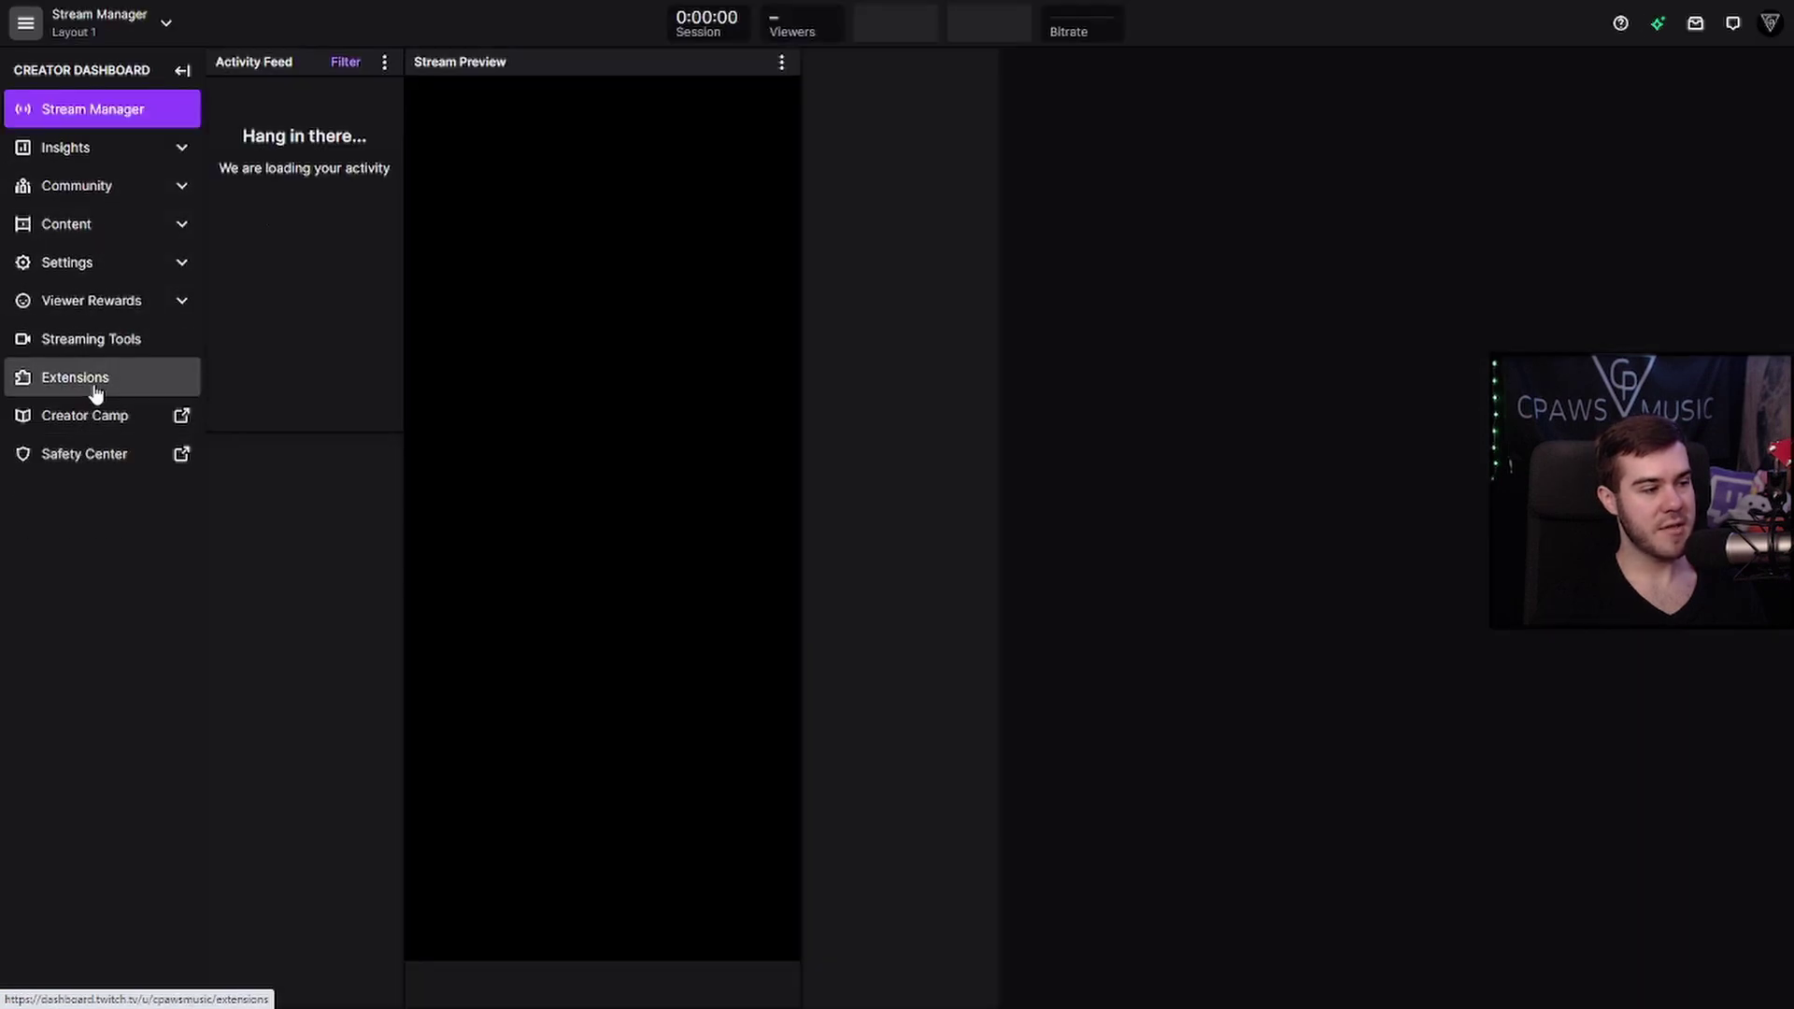
Step: Go to the dashboard's extensions section and show My Extensions, the installed and activated list
click(98, 377)
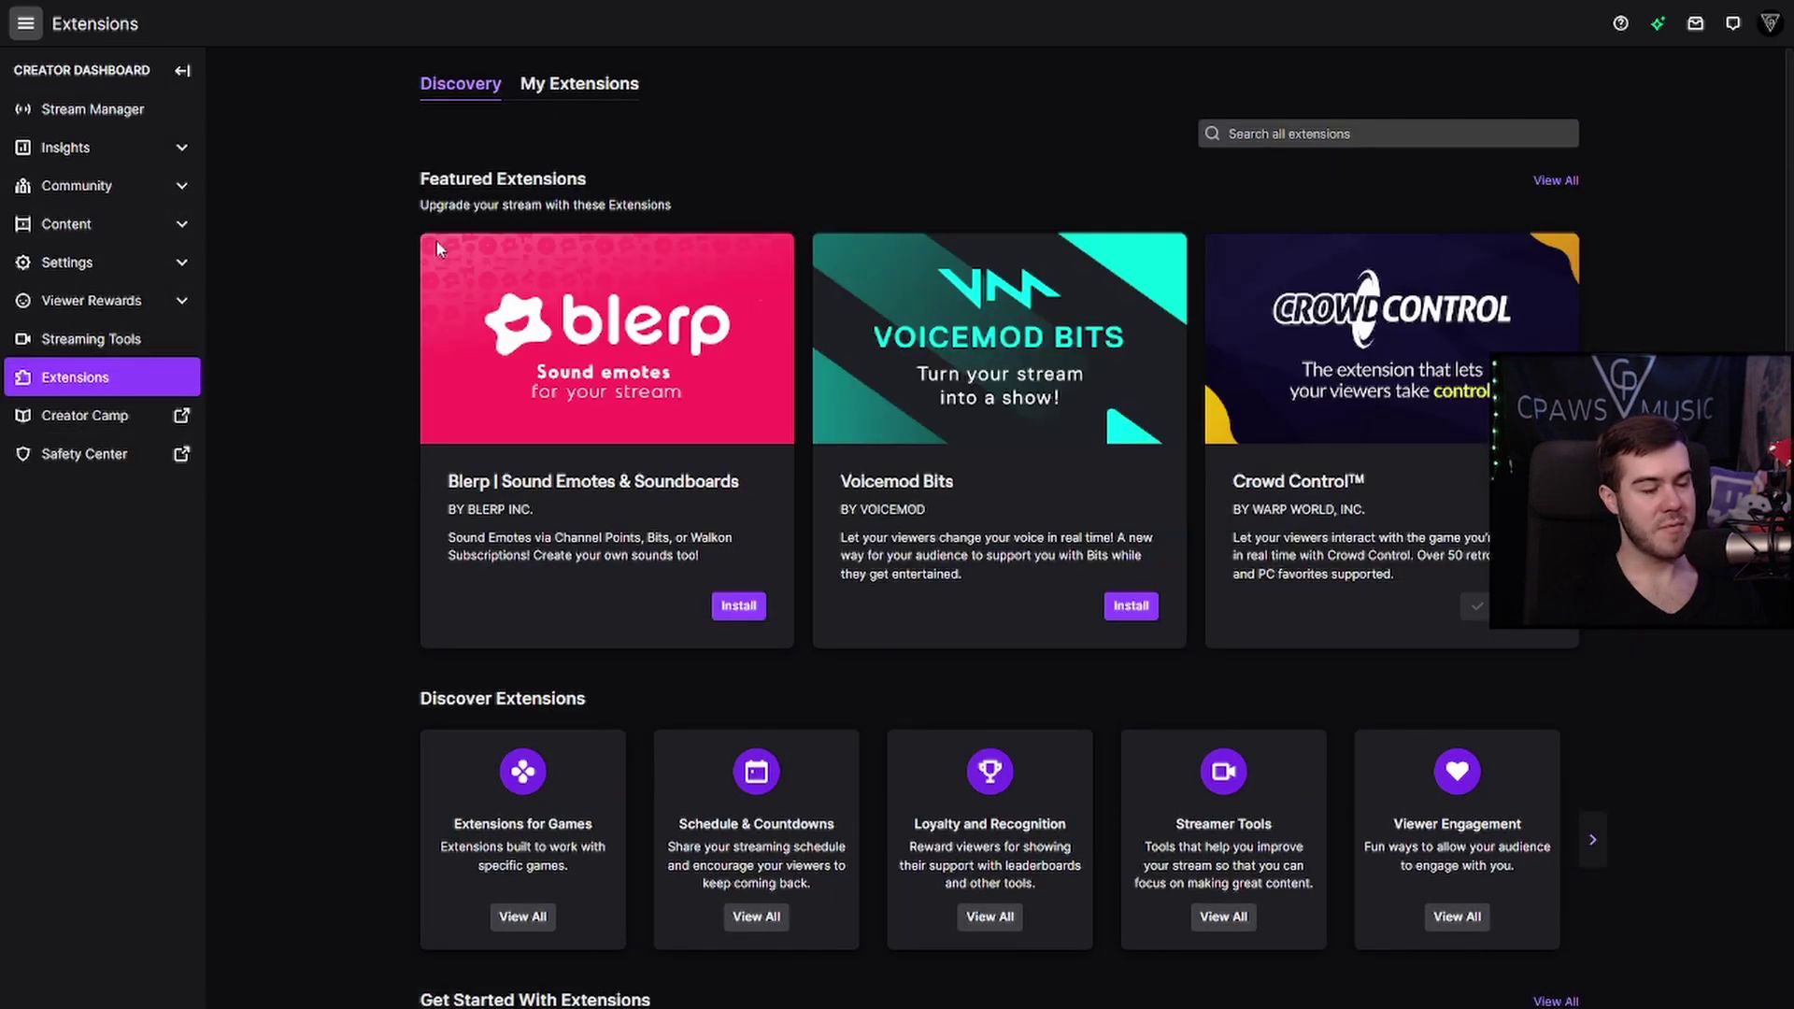
scroll(385, 523, down, 3)
scroll(385, 521, up, 3)
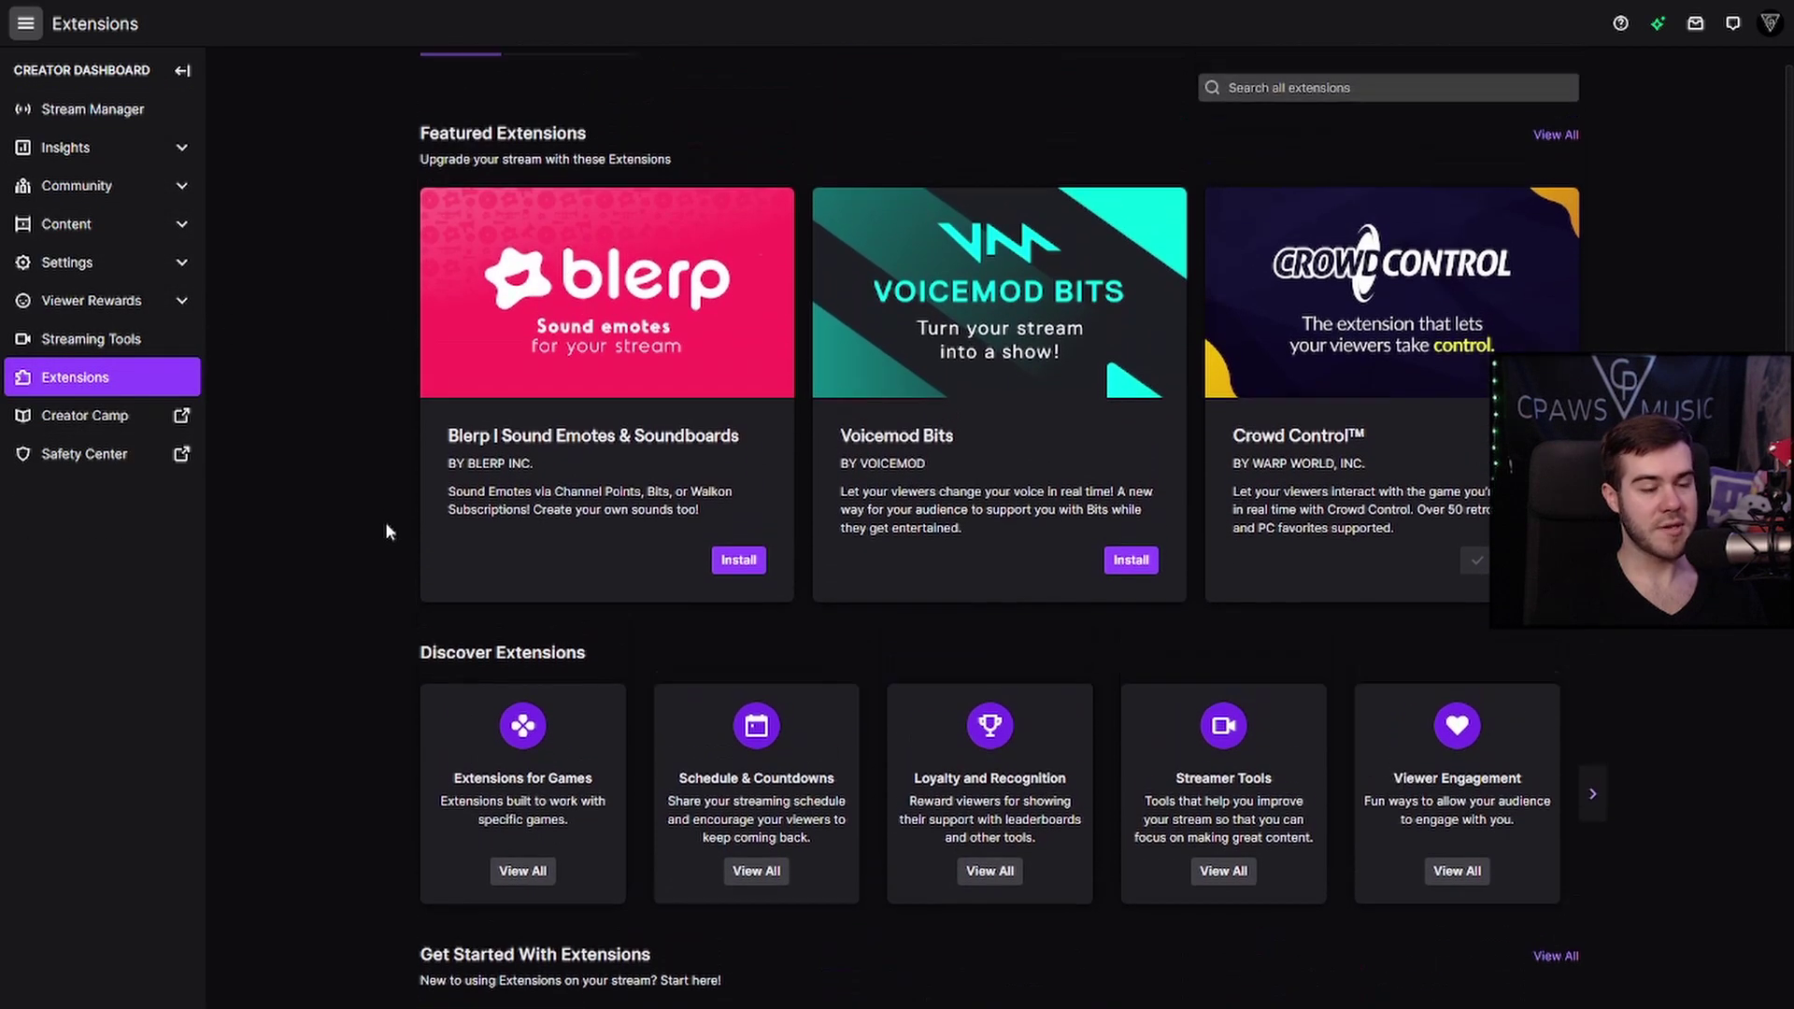
click(588, 87)
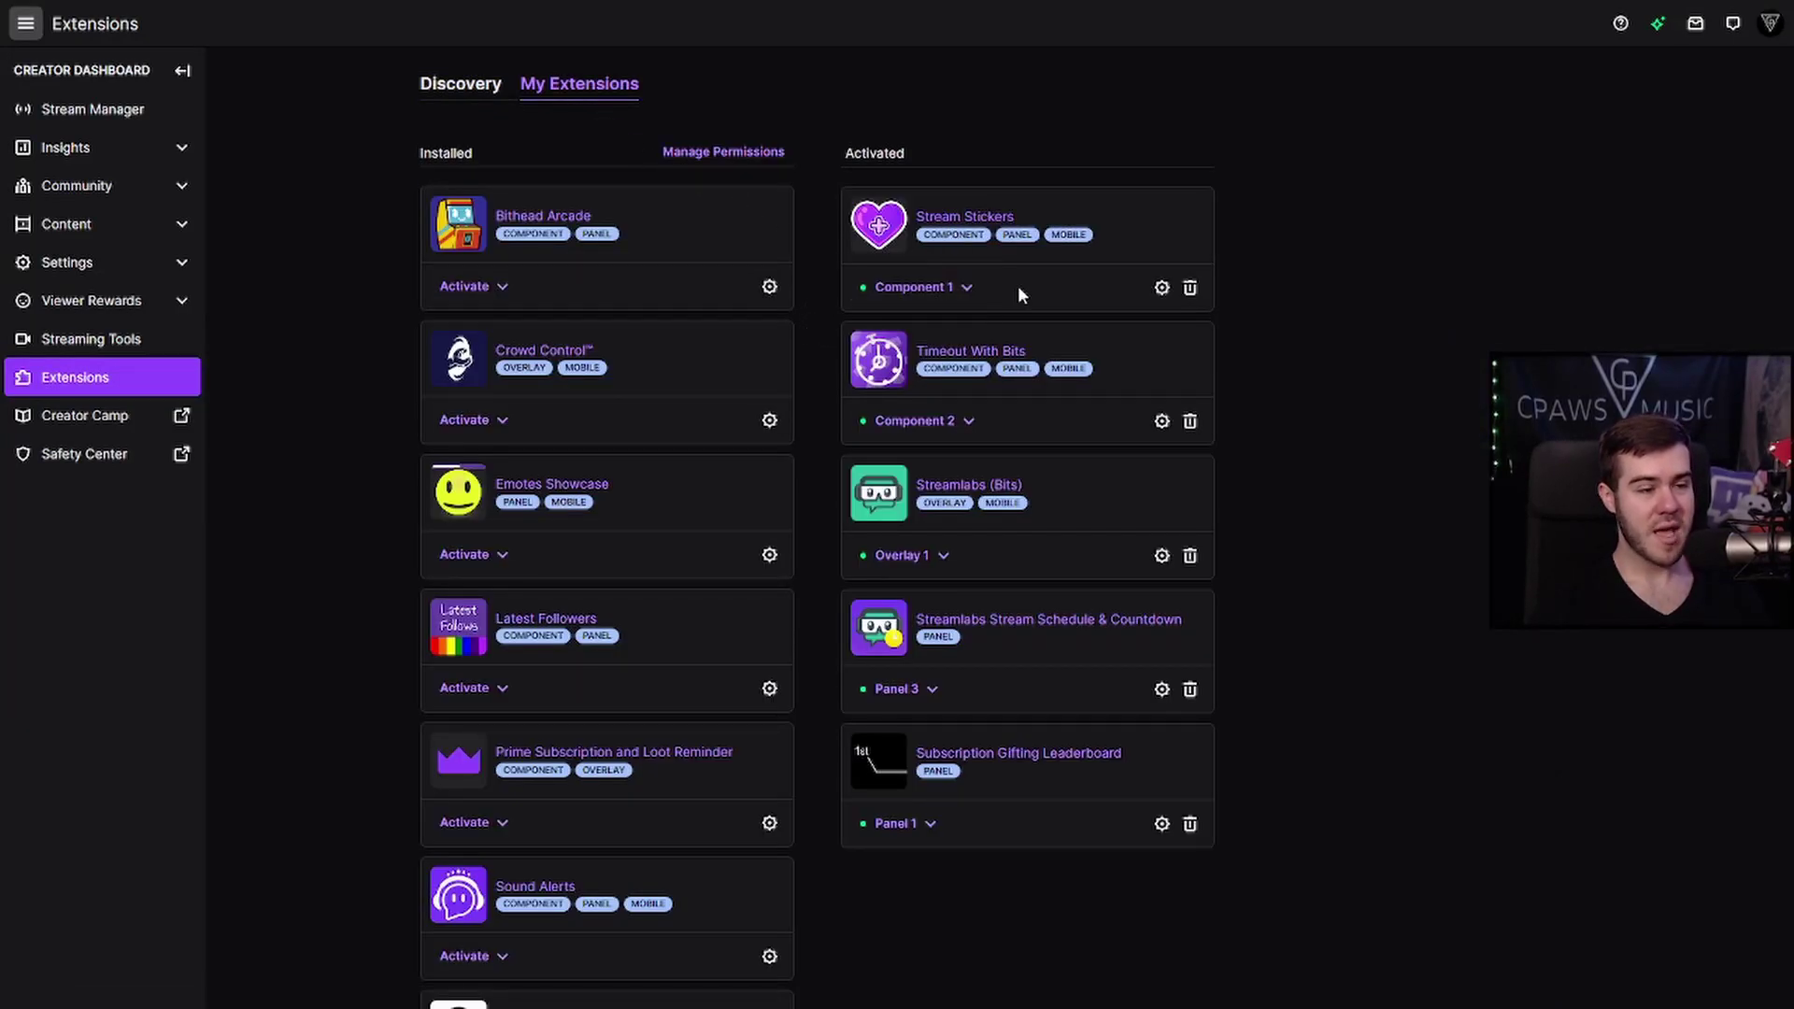
Step: Review the Stream Stickers configuration (two custom stickers, 3925 of 15000 Bits) and close it
click(953, 221)
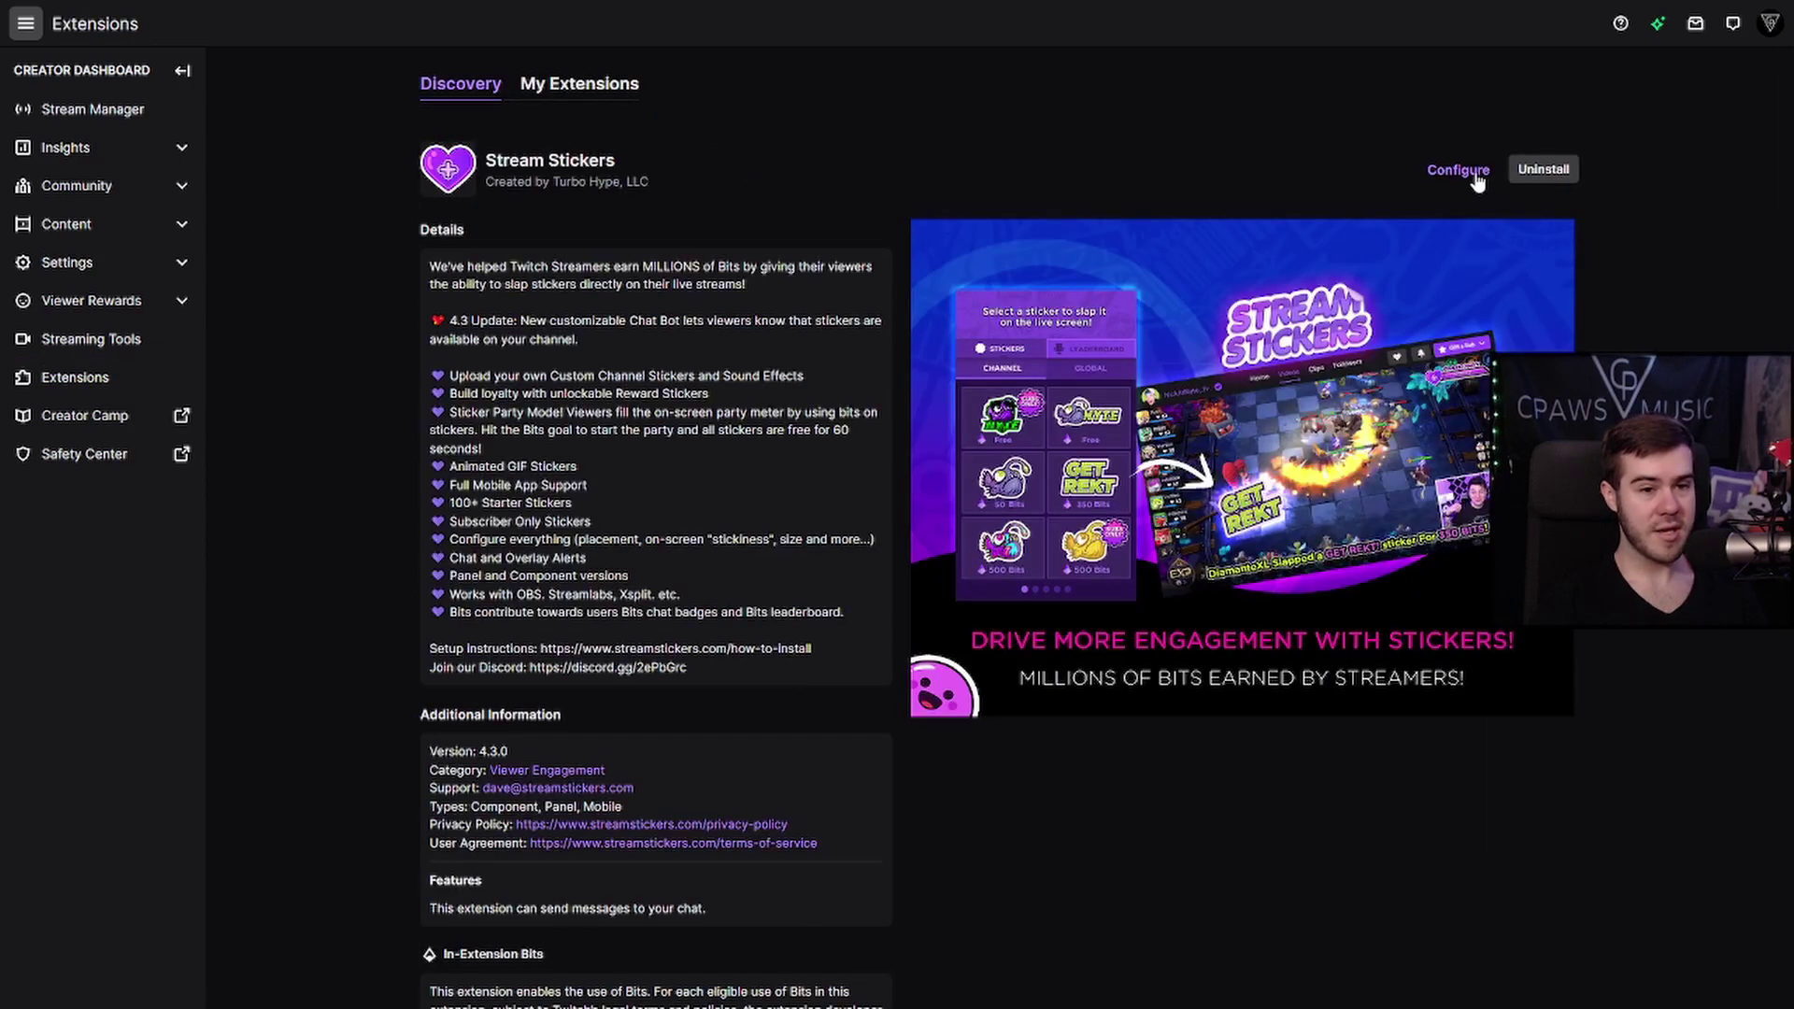
click(1460, 170)
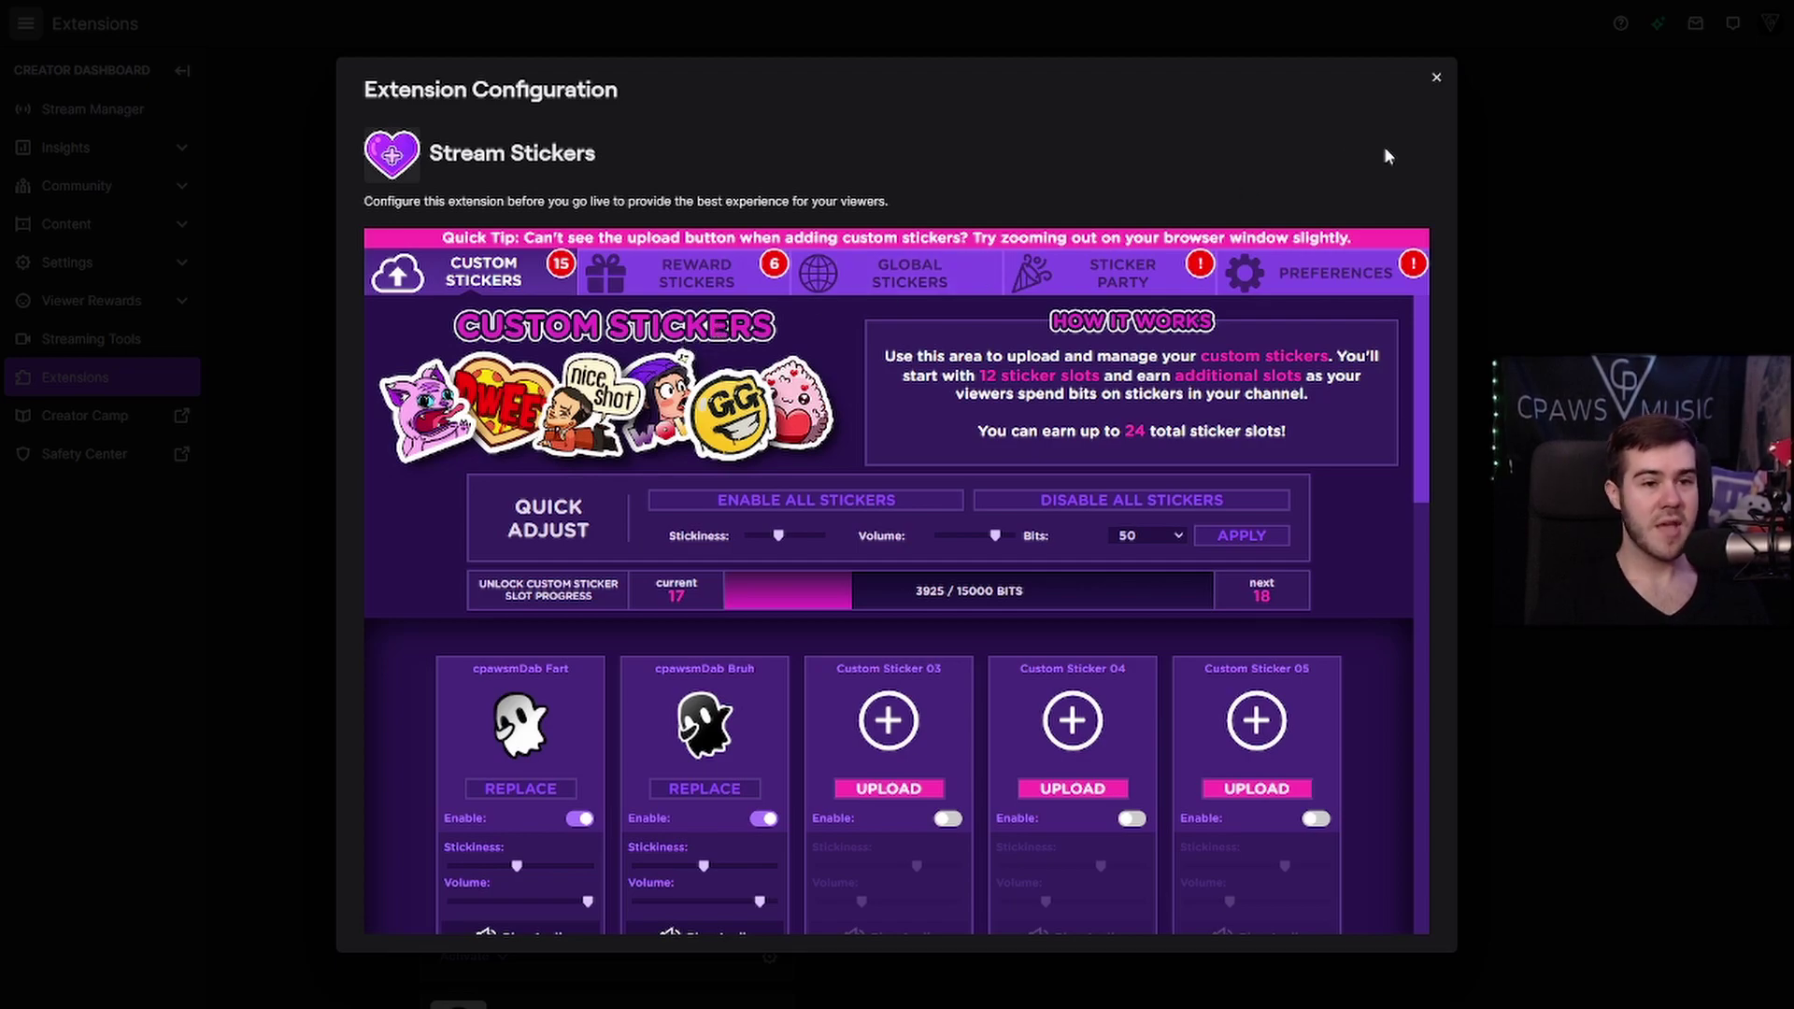
click(1436, 77)
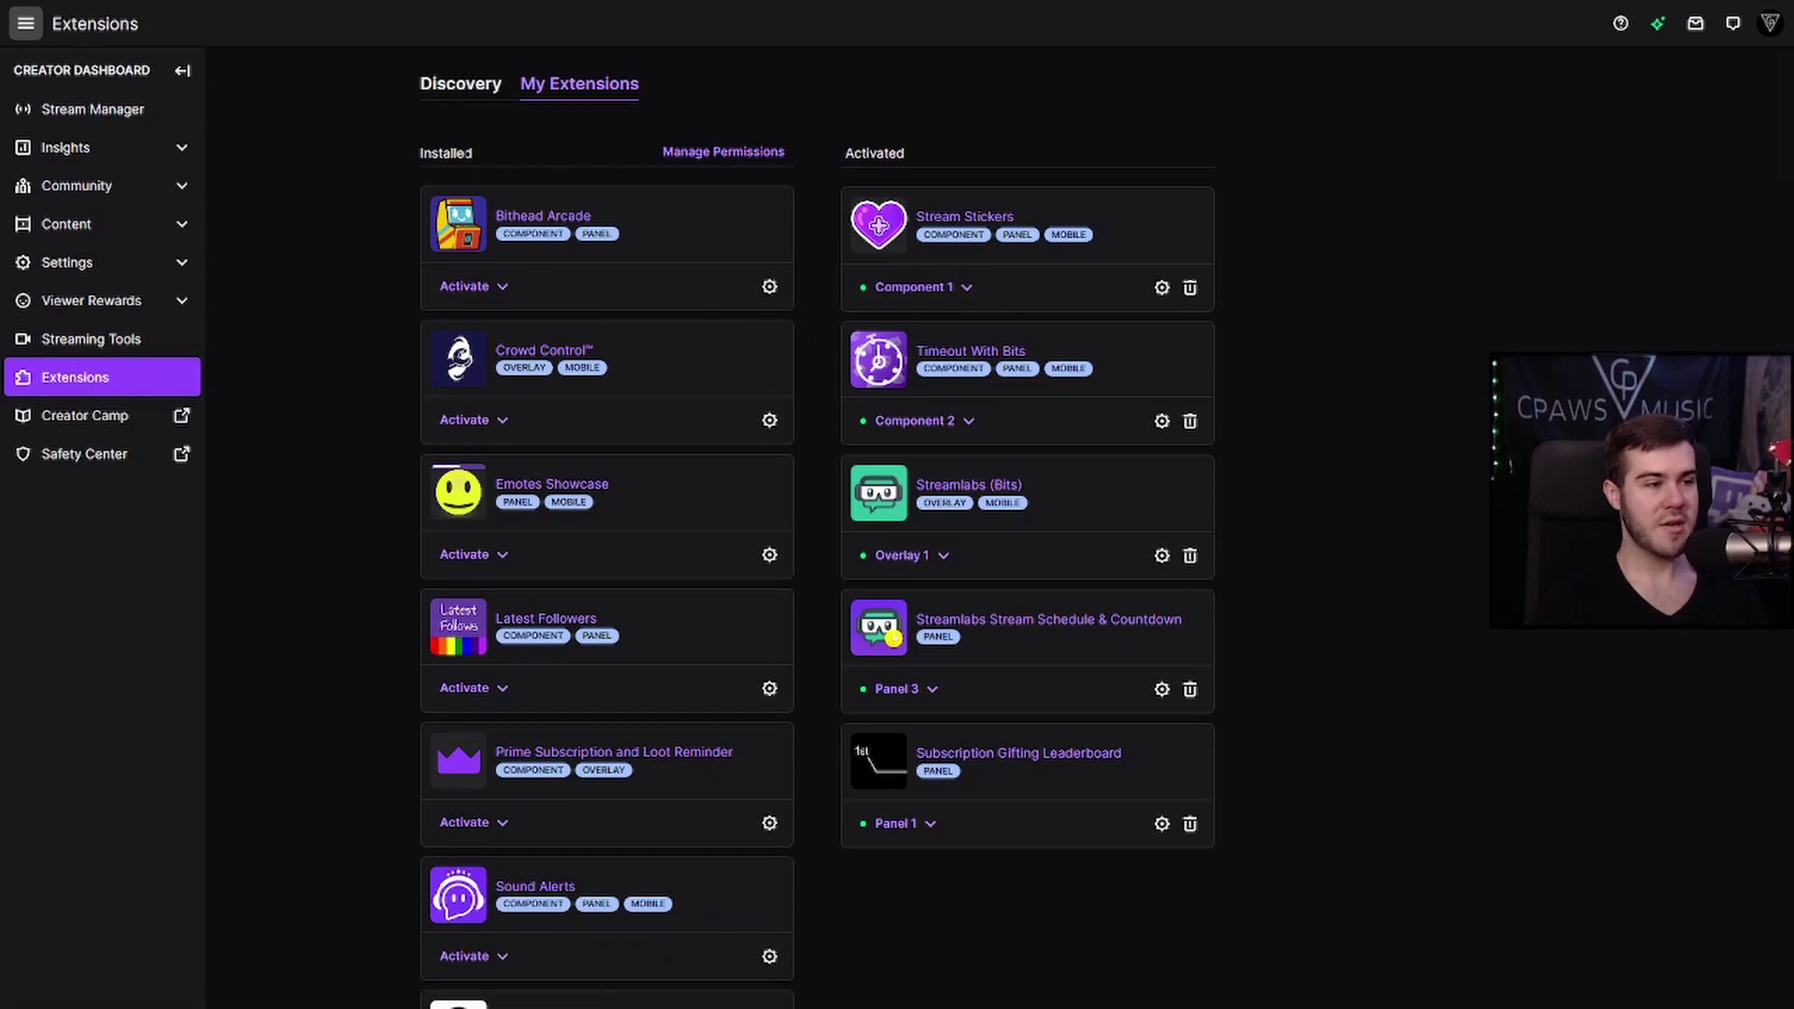
Step: Check Bithead Arcade's activation slots without choosing one, then go to the channel home page
click(491, 287)
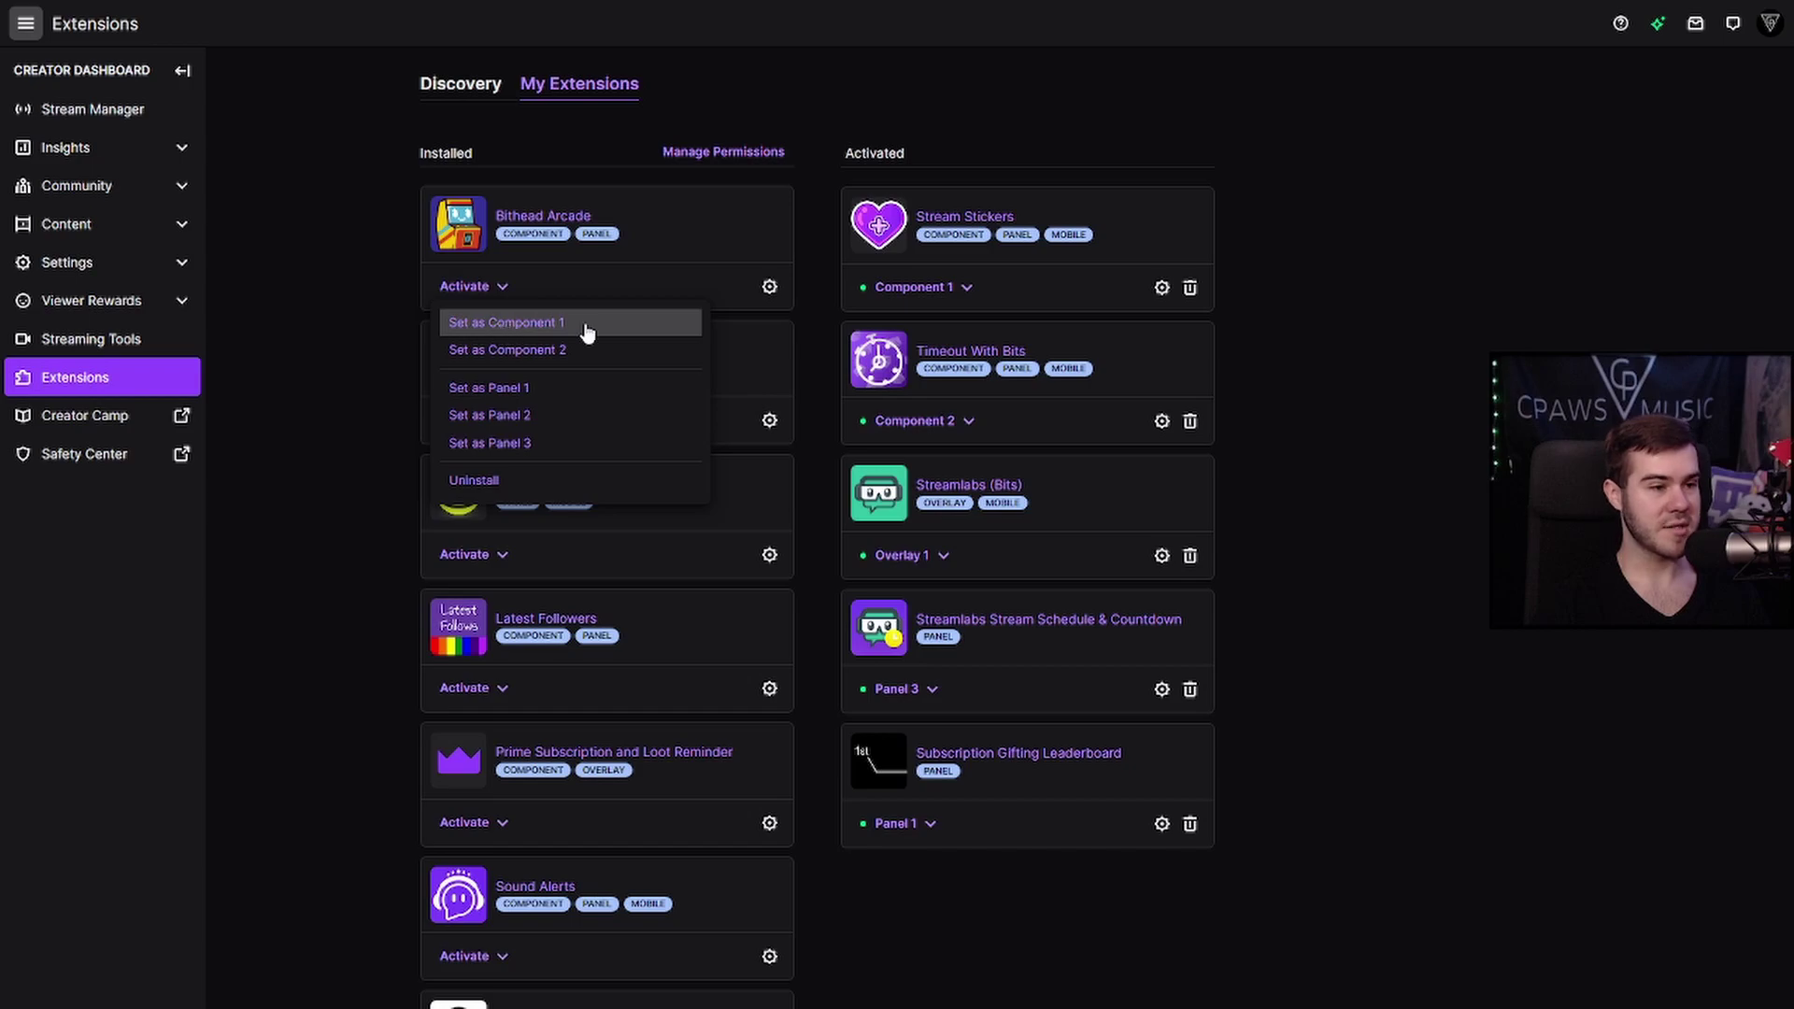
click(824, 260)
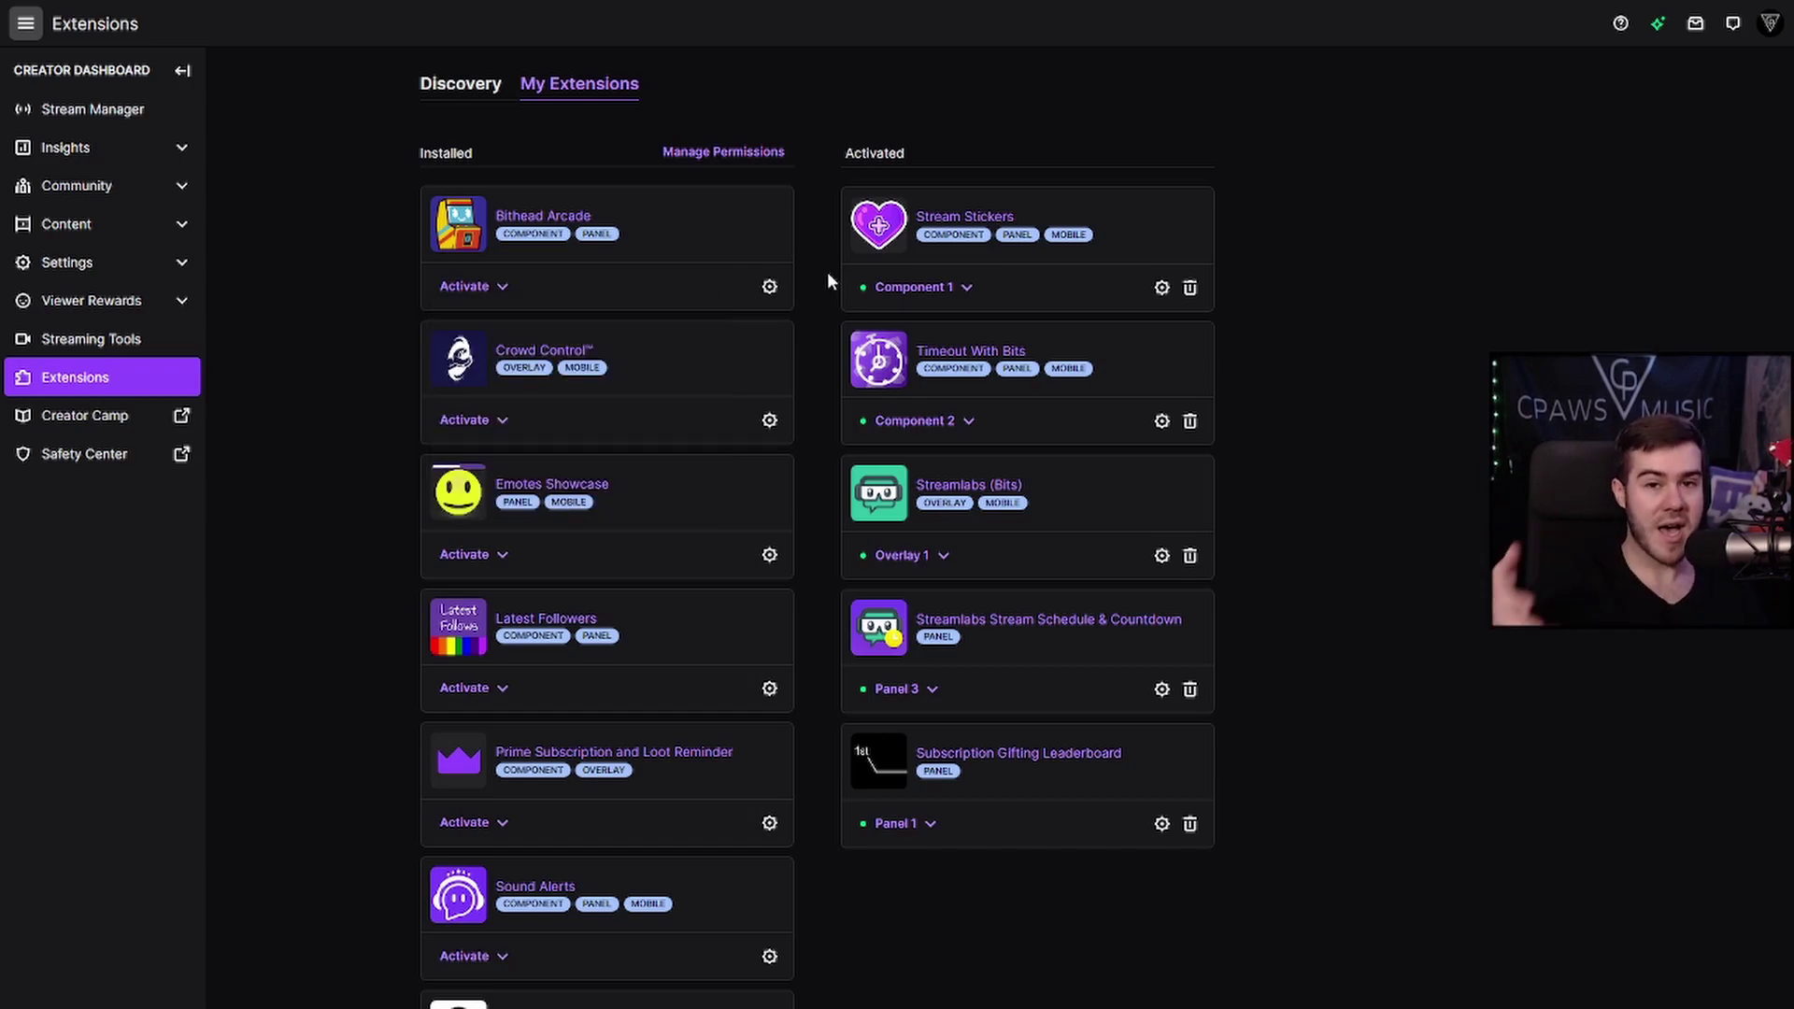
click(1769, 23)
key(Return)
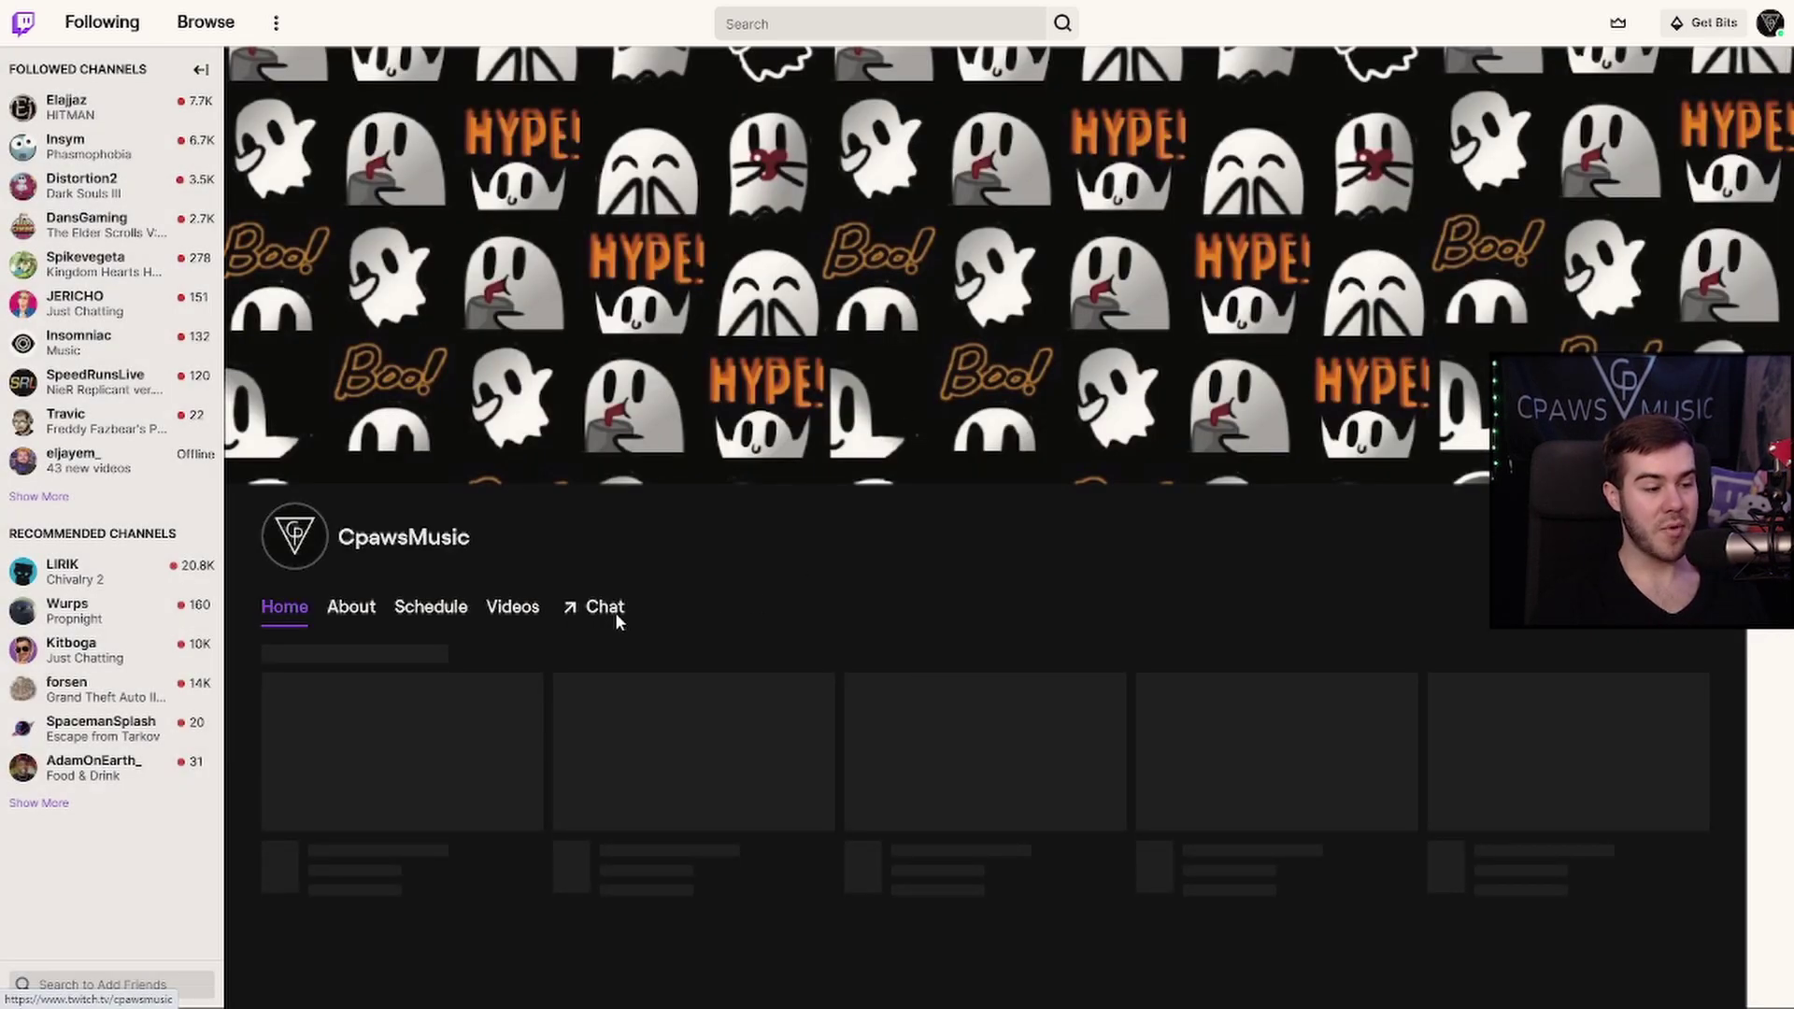
Step: In the channel player, open the Sound Alerts panel, view its Leaderboard, then return to Play
click(606, 610)
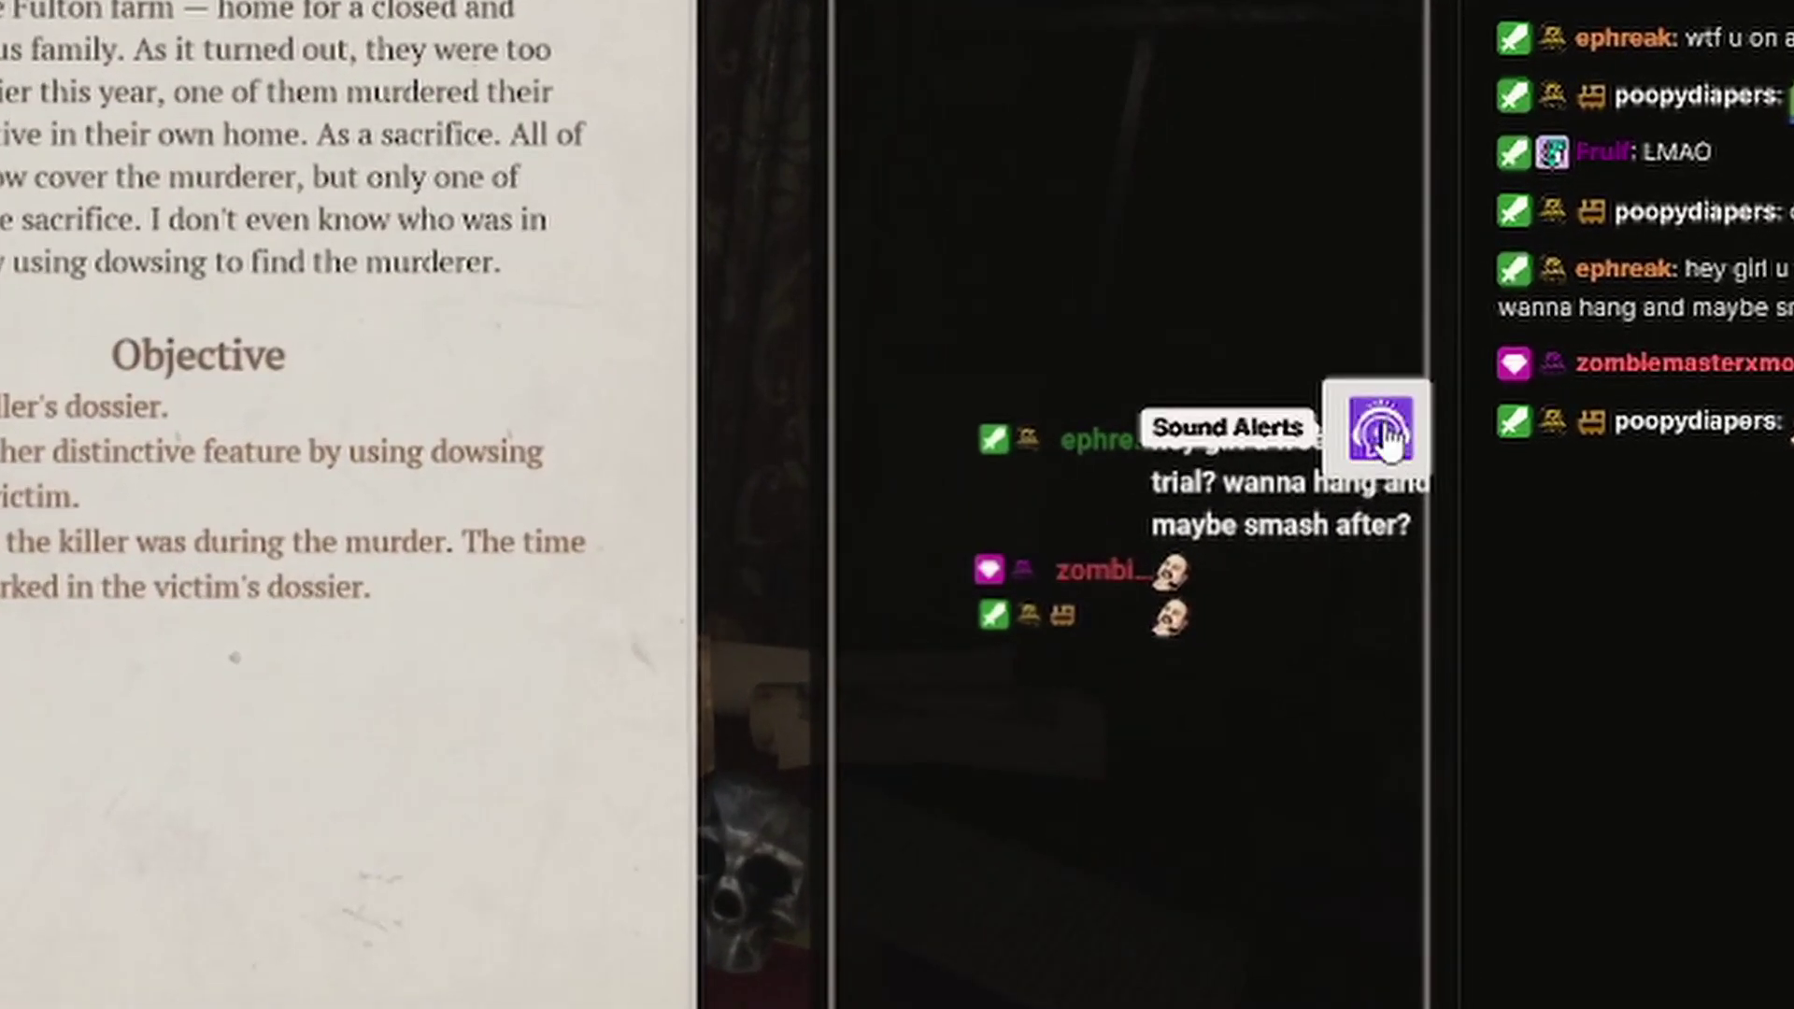
click(1383, 428)
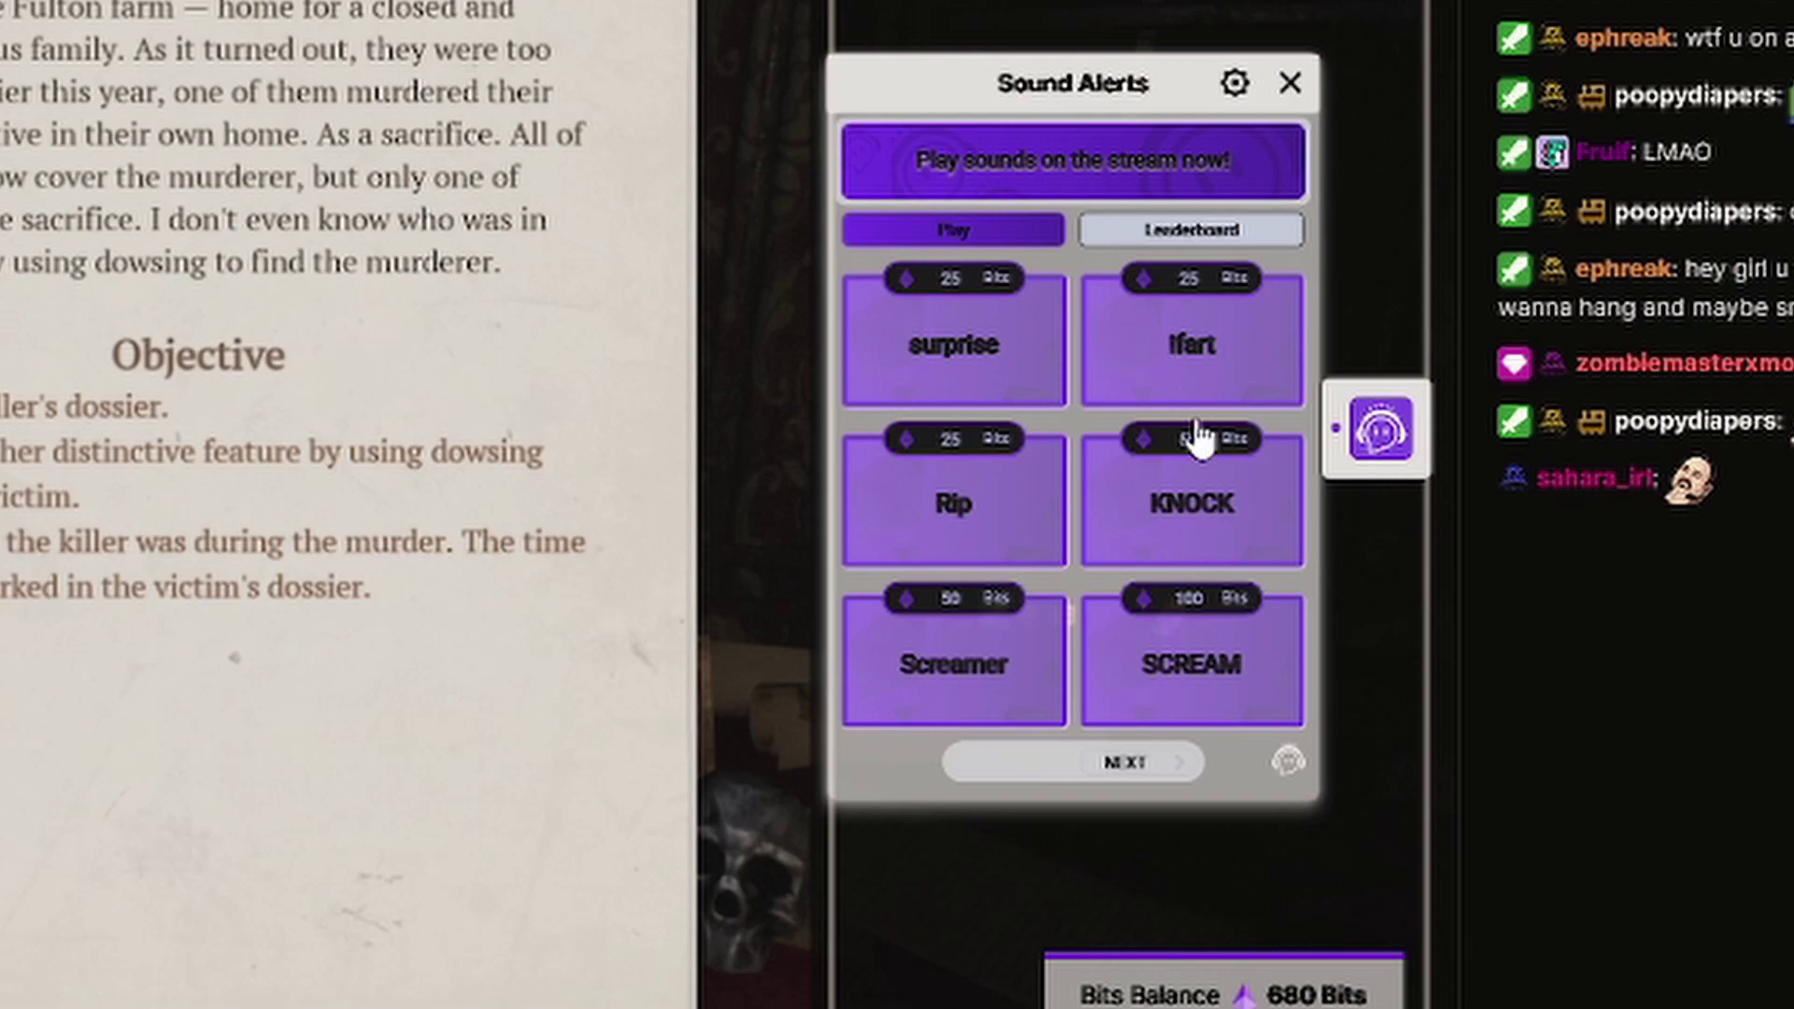
click(1192, 229)
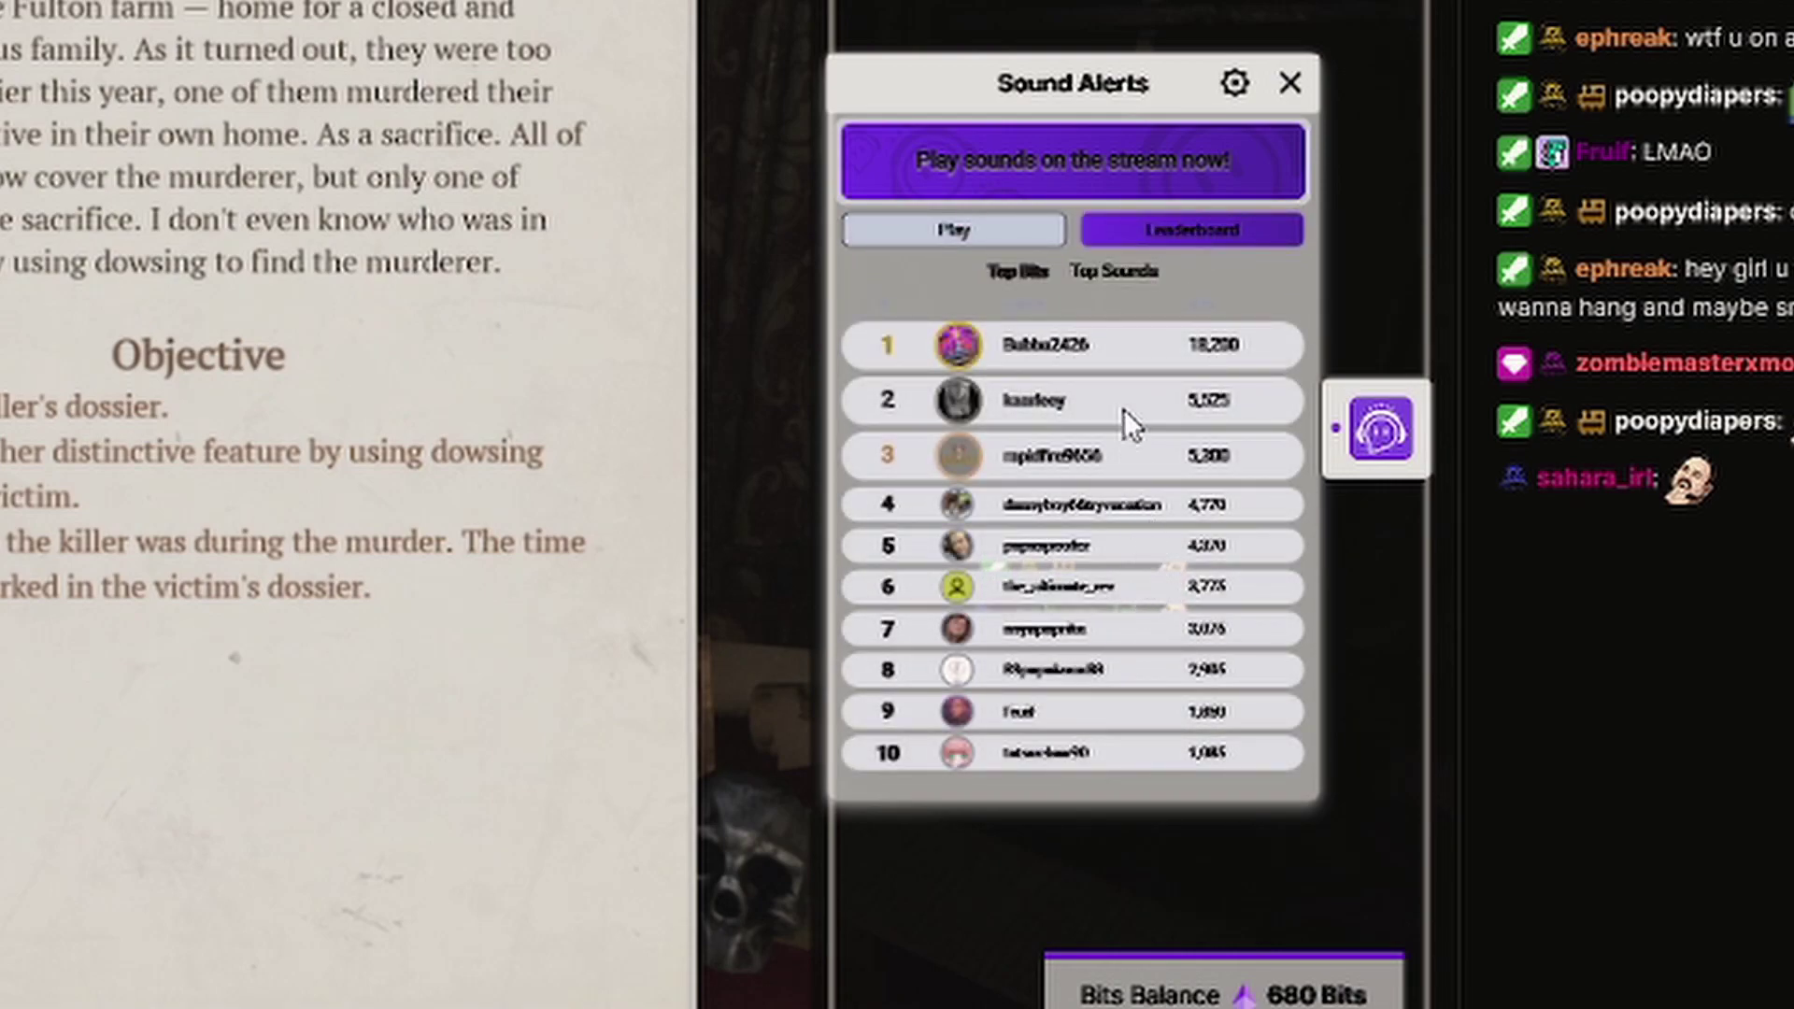
click(993, 231)
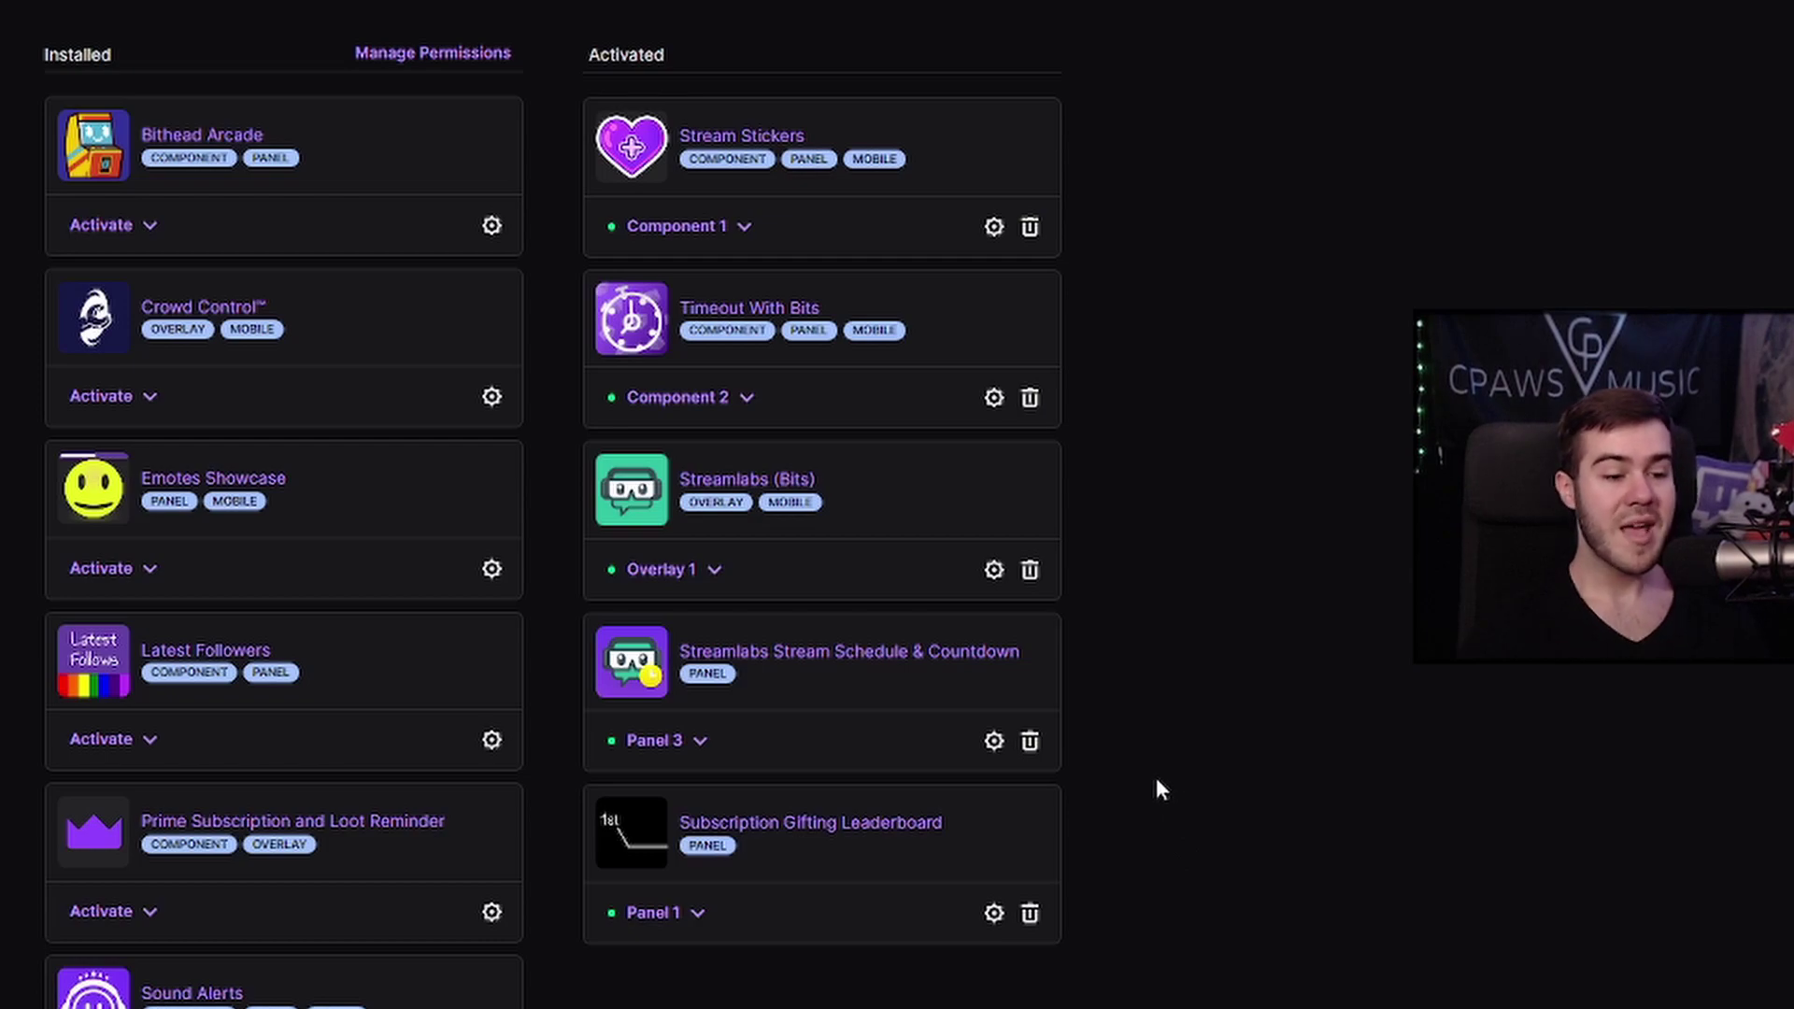
Step: Set Twitter Timeline as Panel 2 and confirm the activation with Done
scroll(1157, 780, down, 1)
scroll(1176, 842, up, 1)
scroll(1176, 842, up, 1)
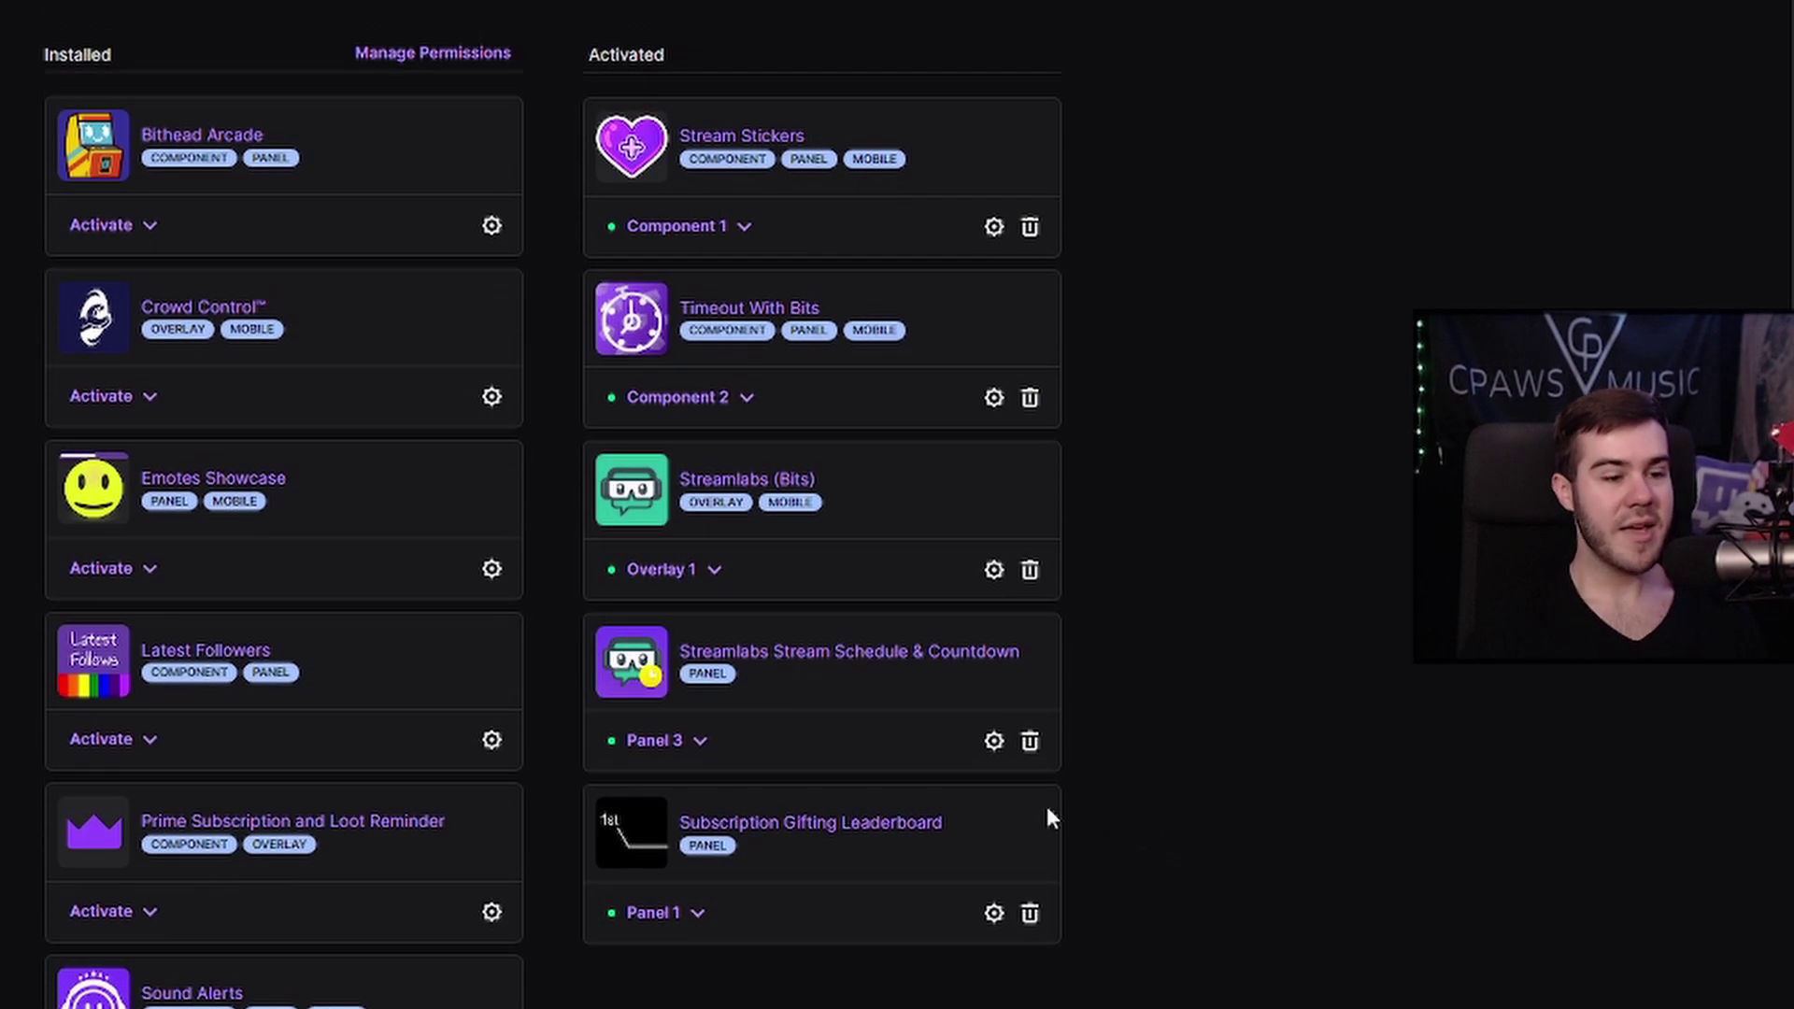
scroll(579, 757, down, 8)
click(129, 846)
click(180, 925)
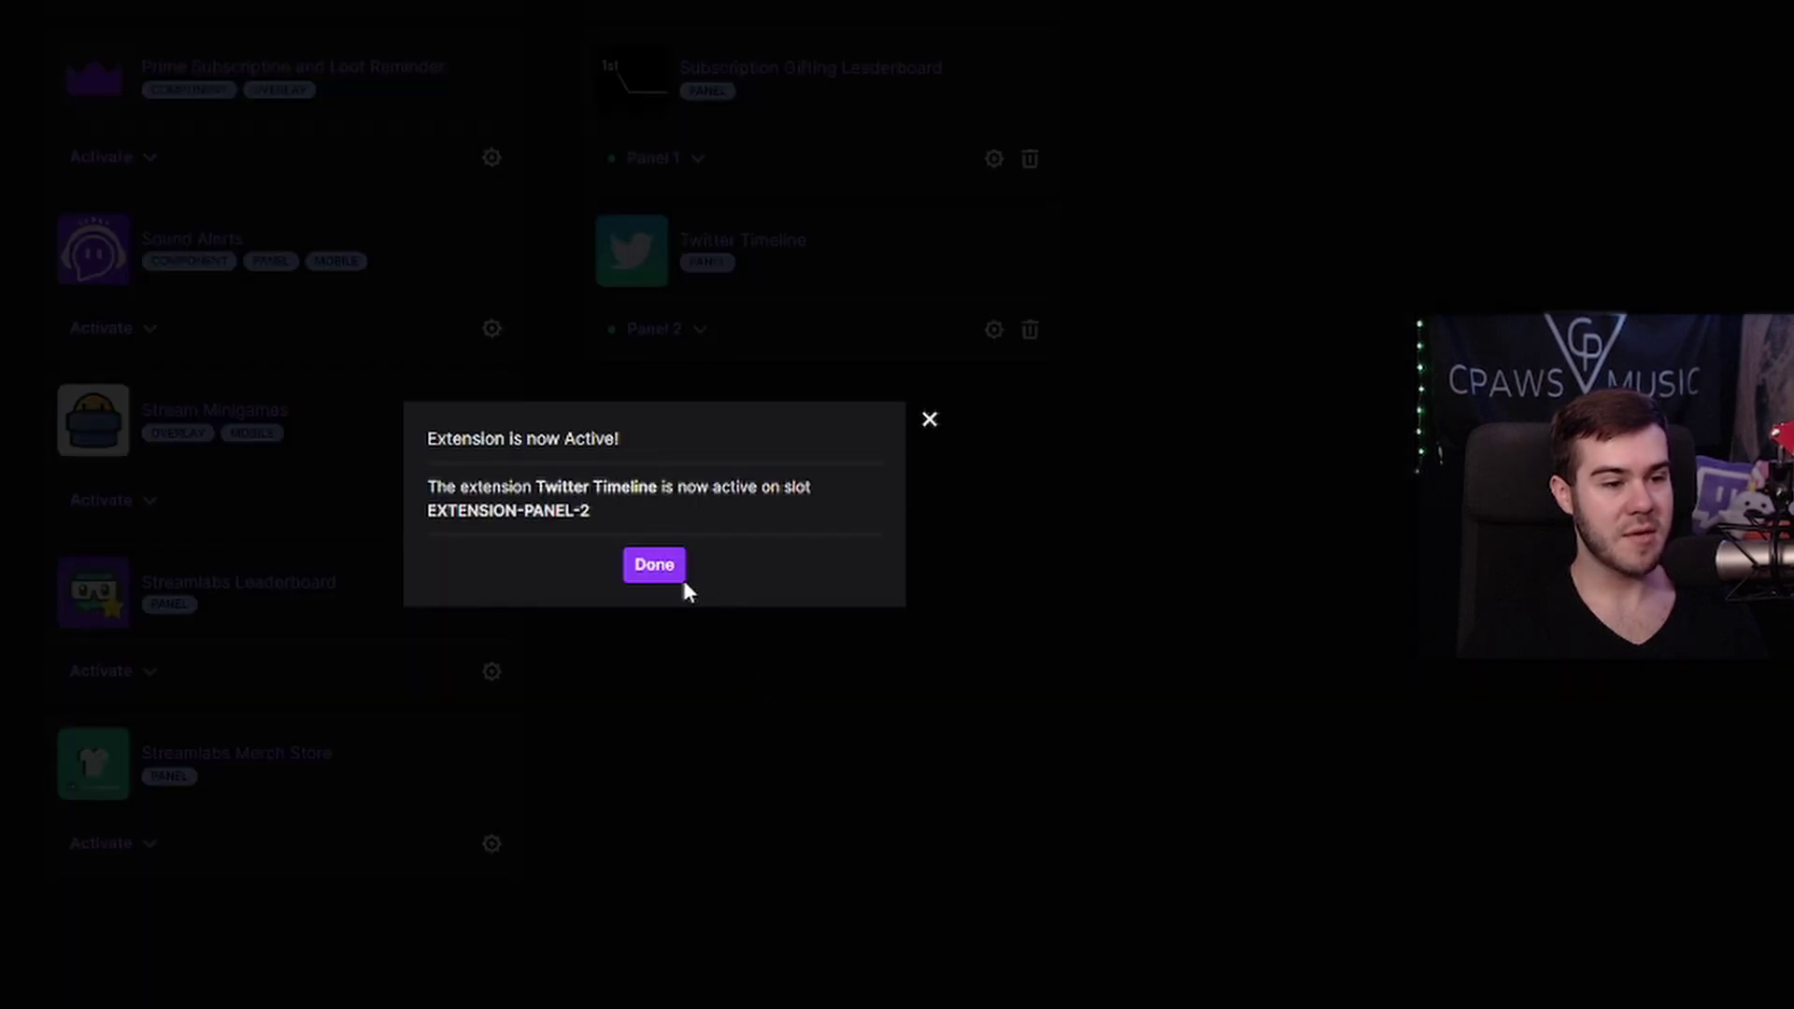
click(677, 581)
scroll(850, 714, up, 6)
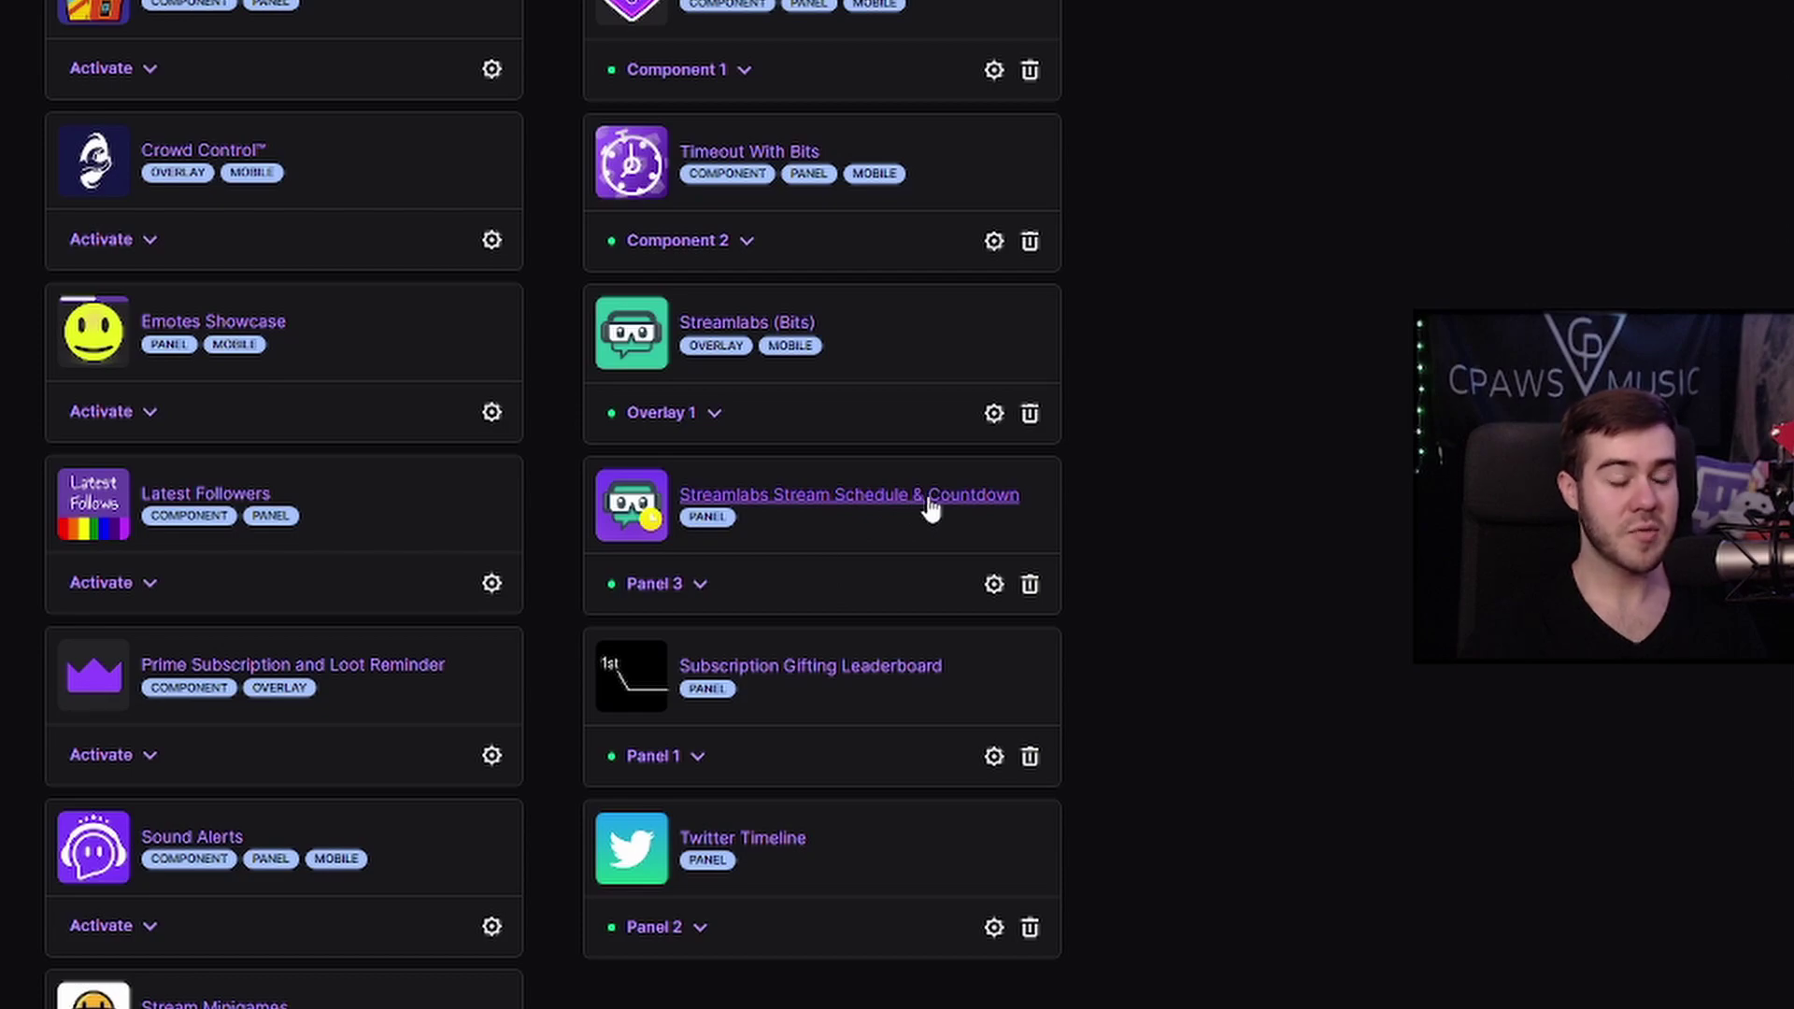
scroll(917, 687, up, 1)
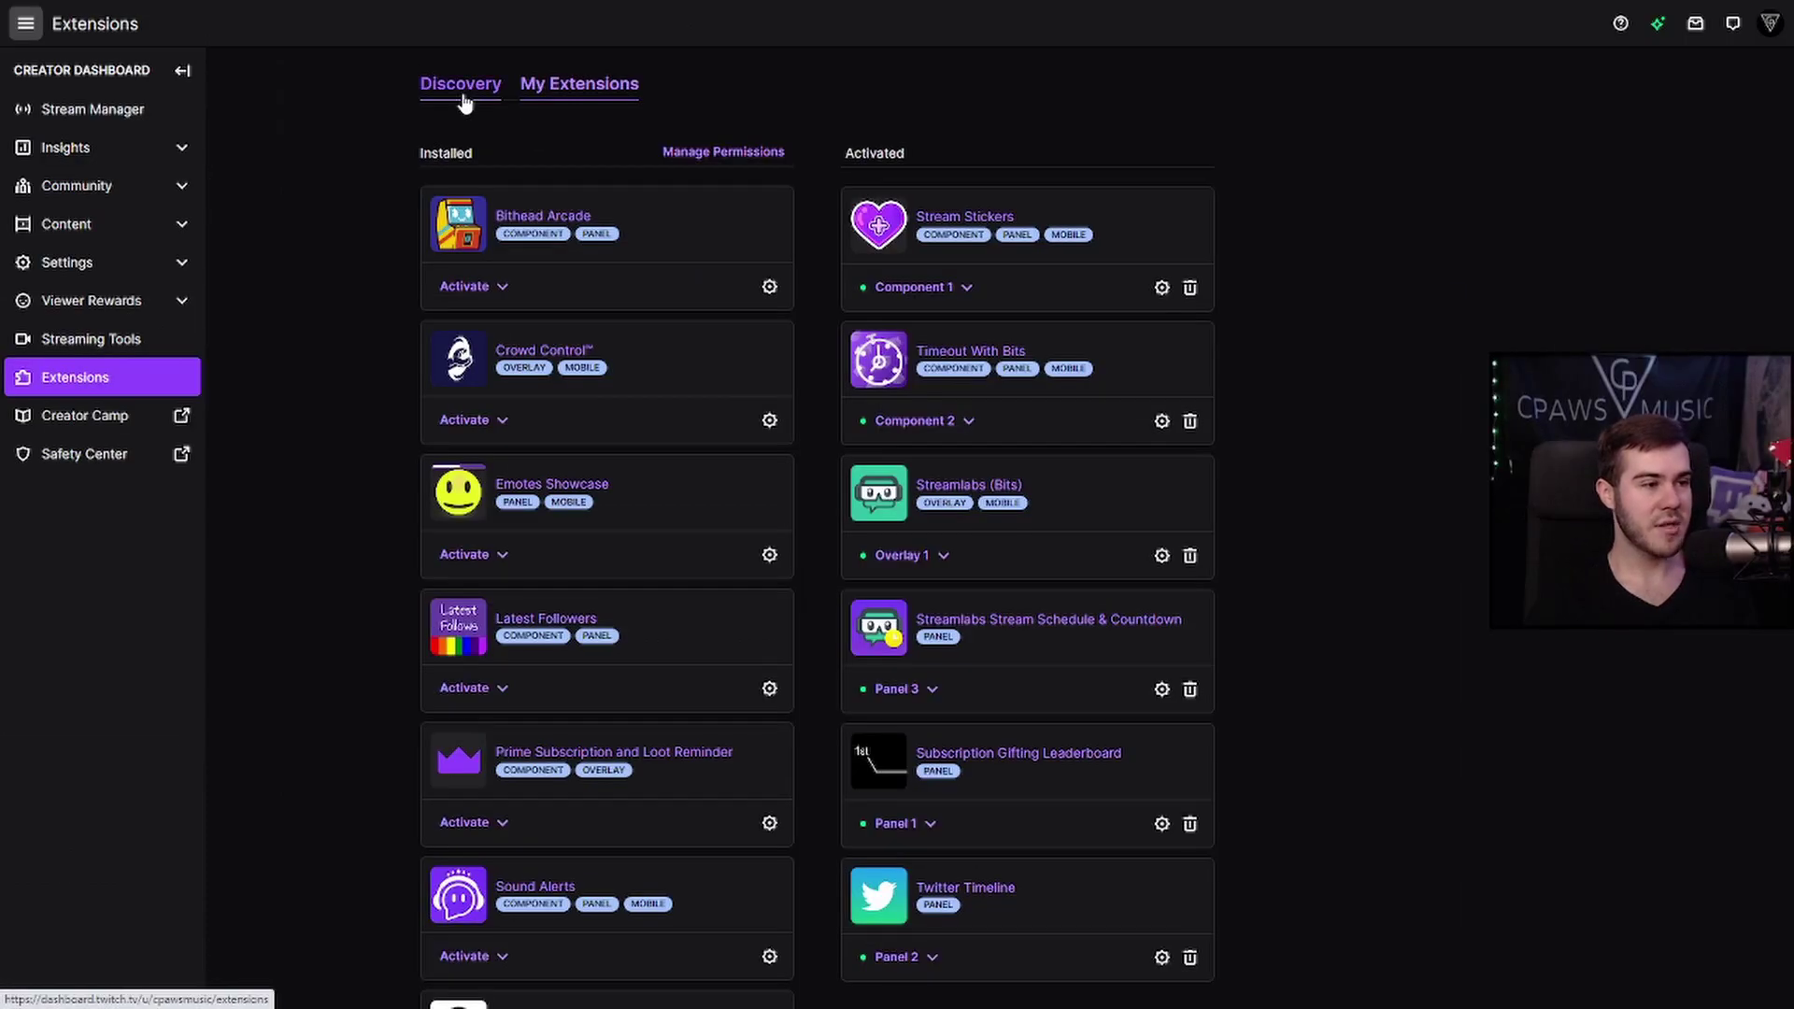
Step: Open the Discovery catalog and scroll through the Crowd Control extension's detail page
click(463, 86)
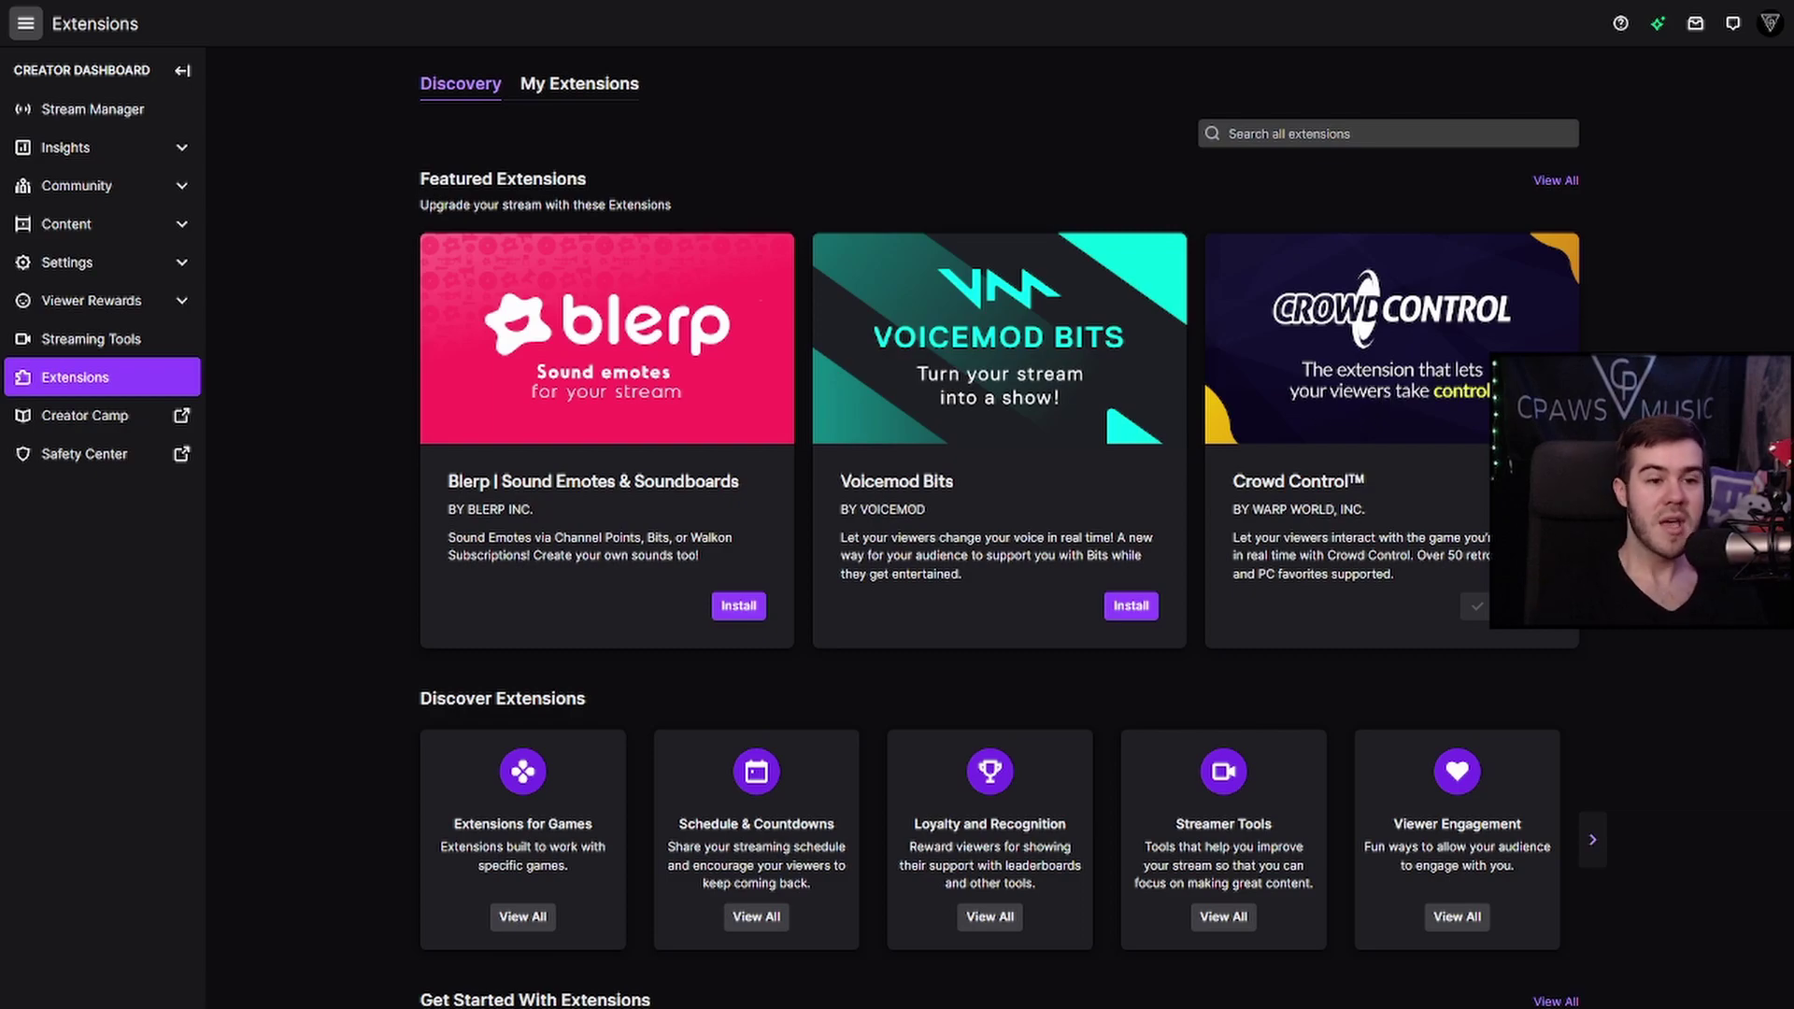
click(1474, 397)
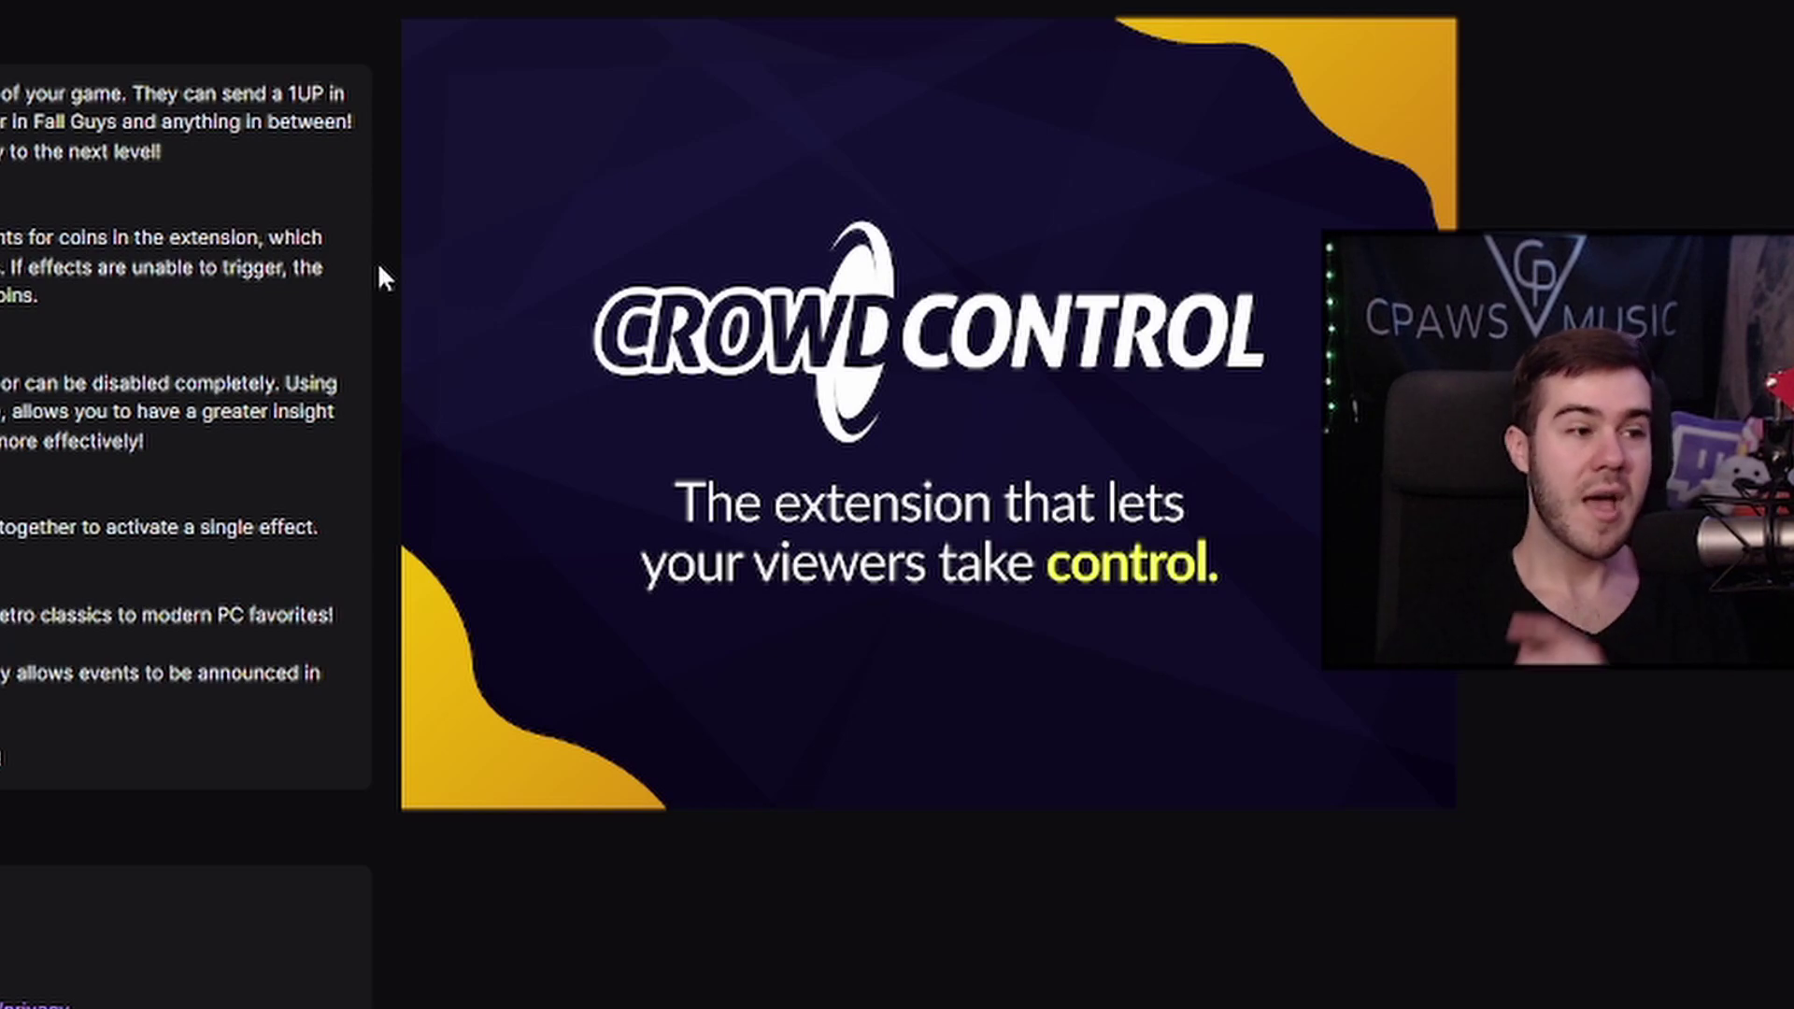
scroll(377, 262, down, 2)
scroll(378, 271, up, 2)
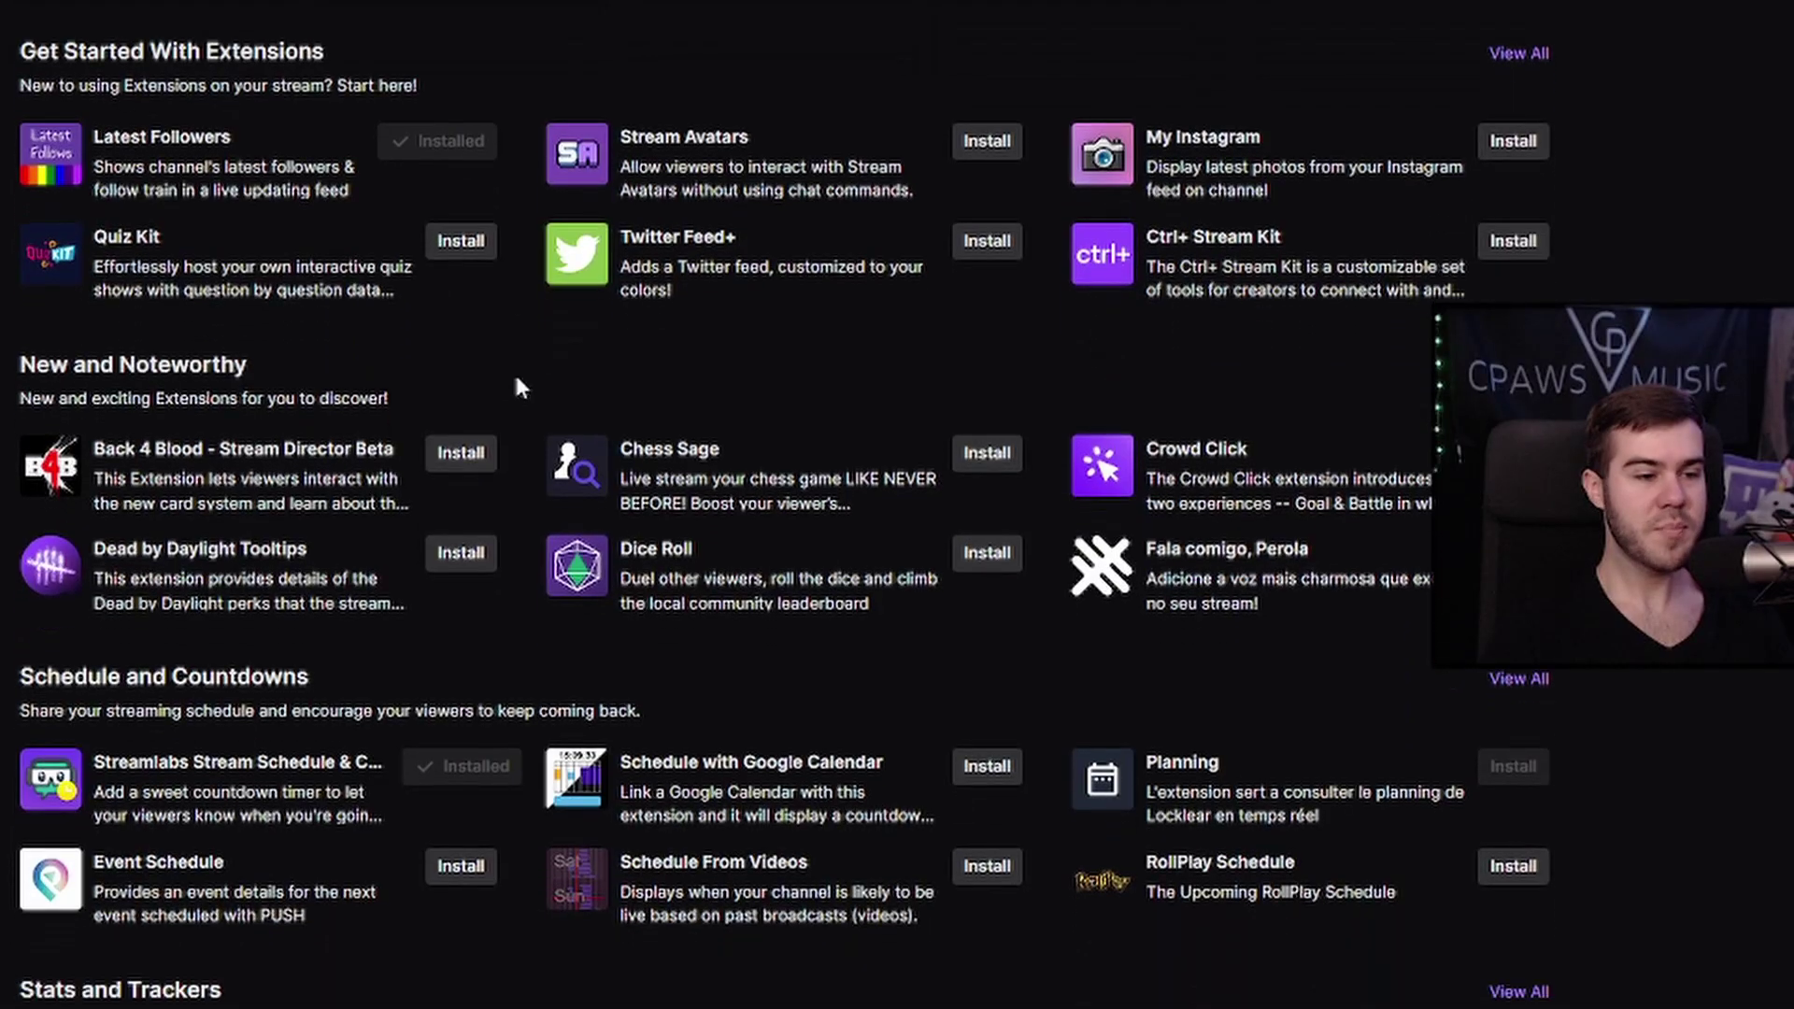
scroll(519, 383, down, 4)
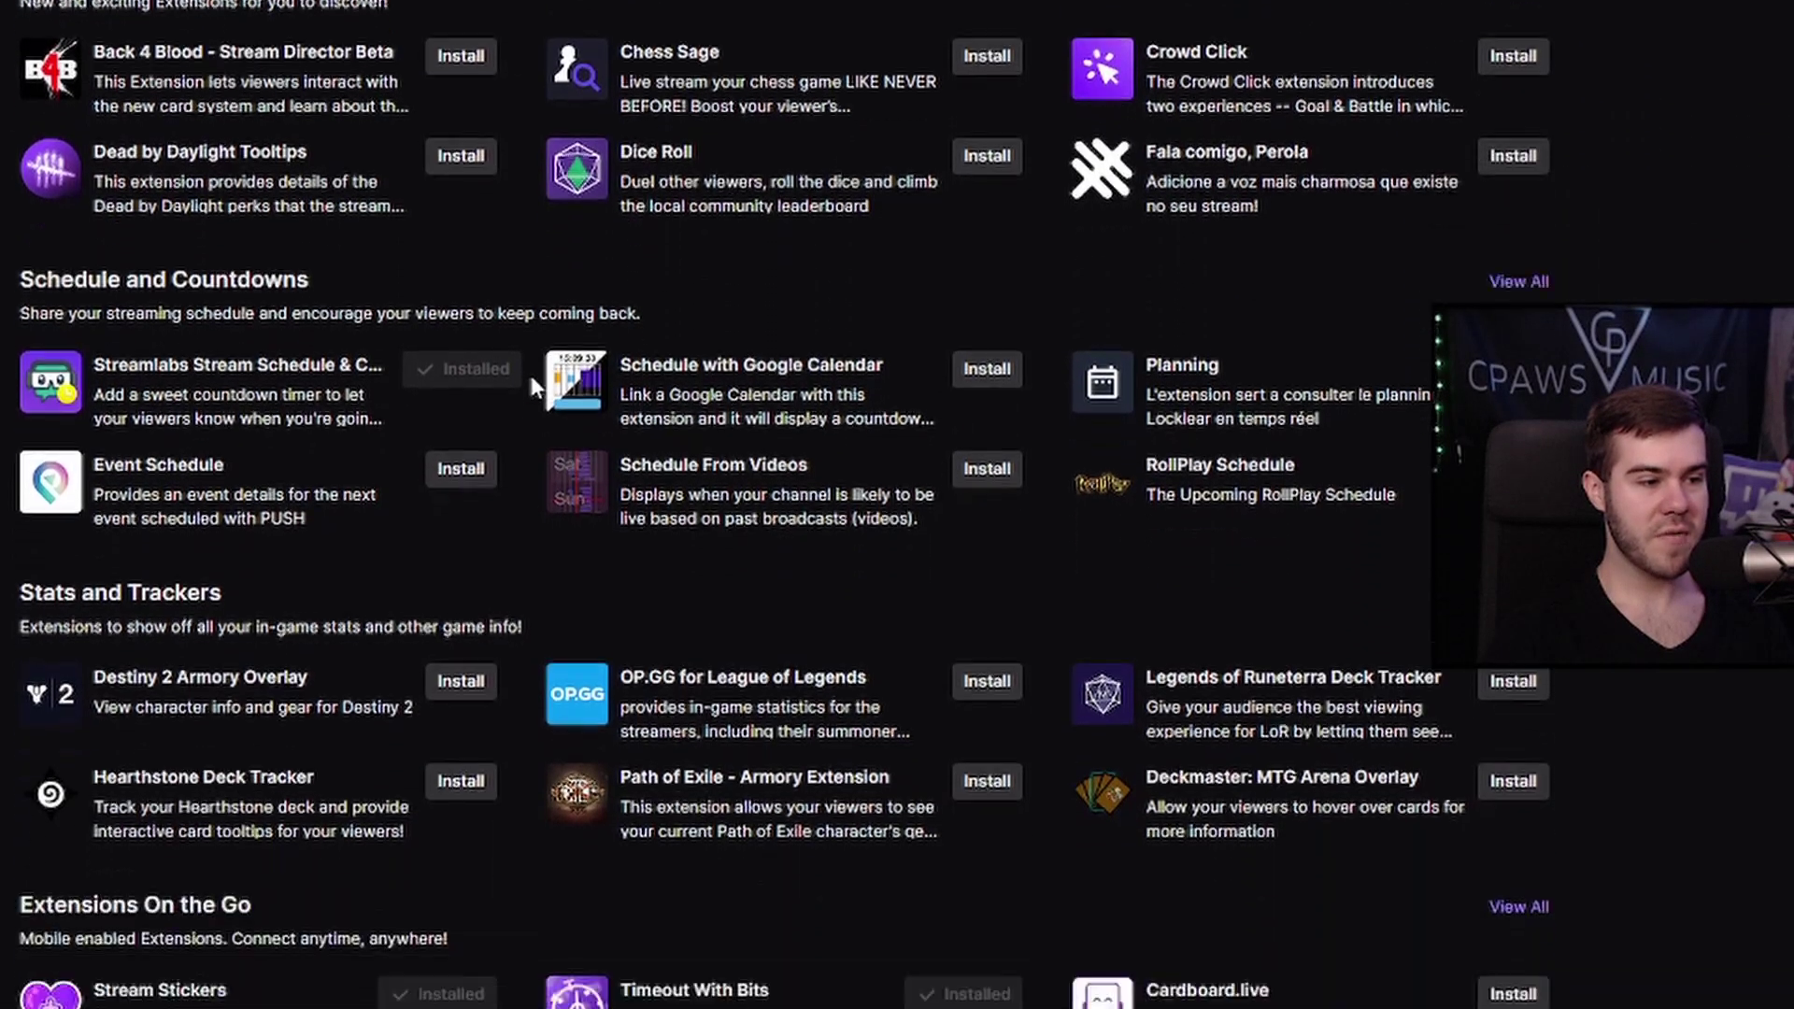
scroll(533, 386, down, 1)
scroll(533, 386, up, 6)
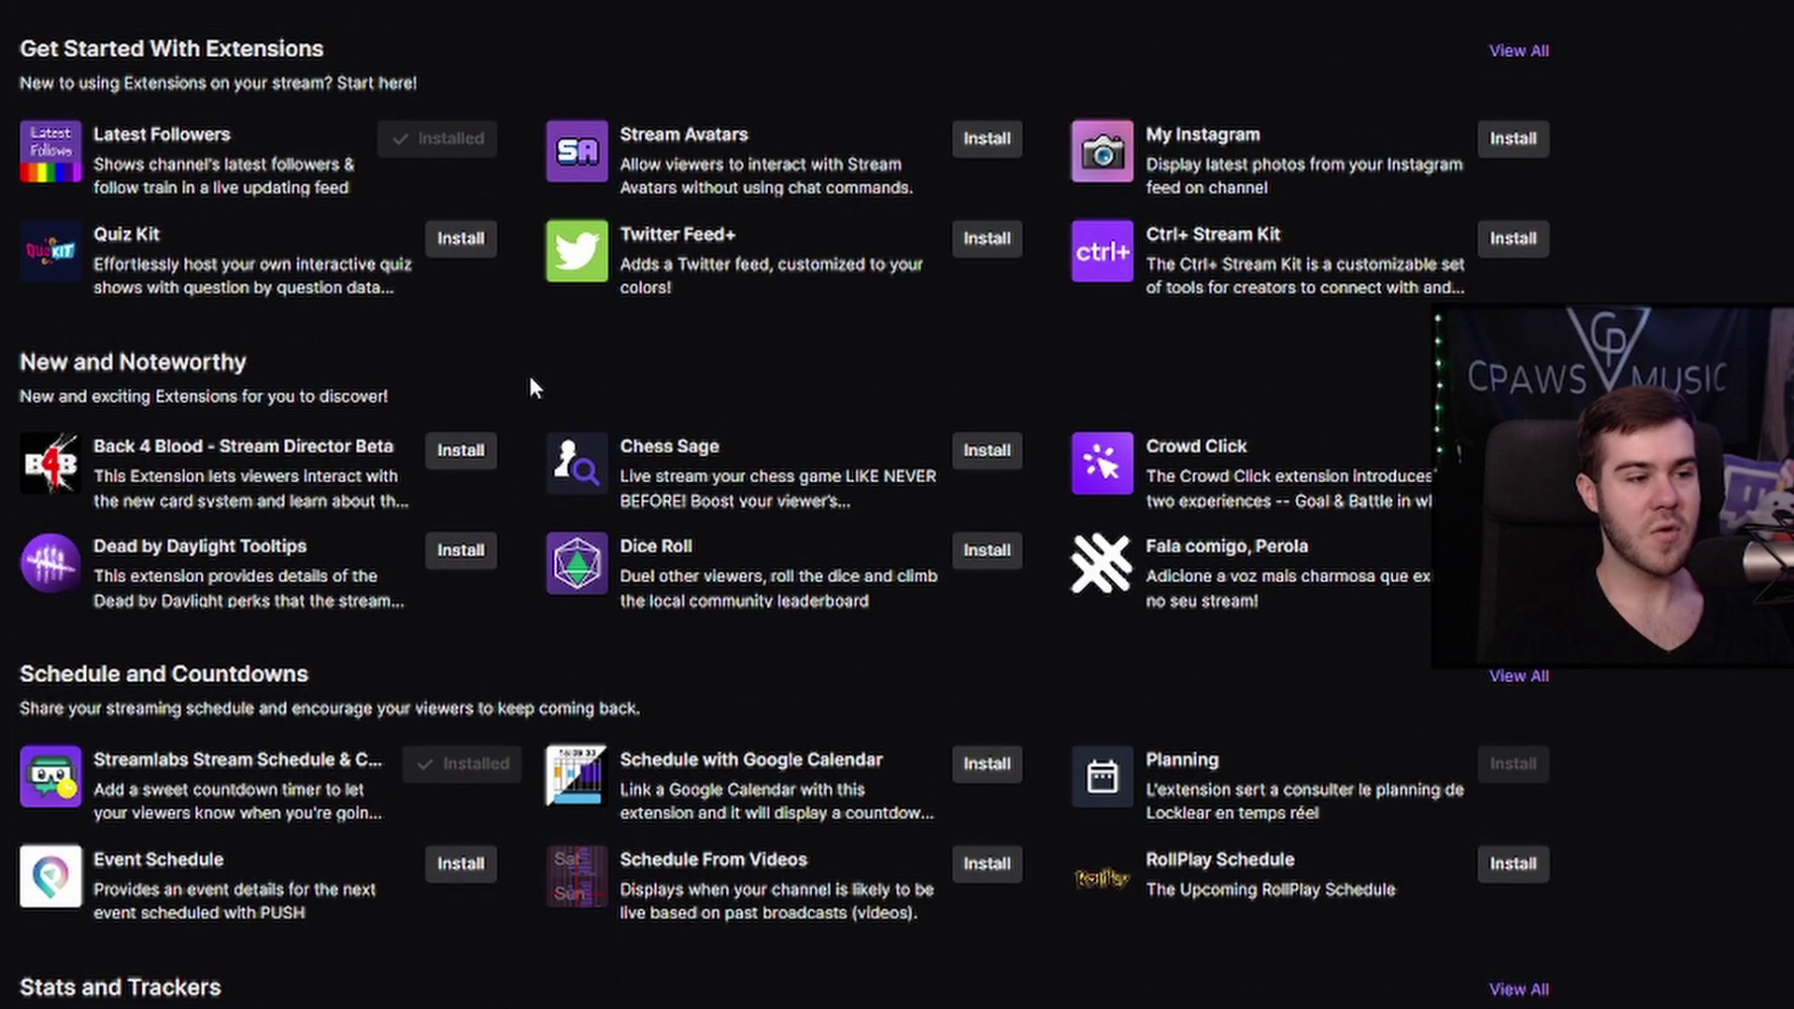
scroll(529, 383, down, 1)
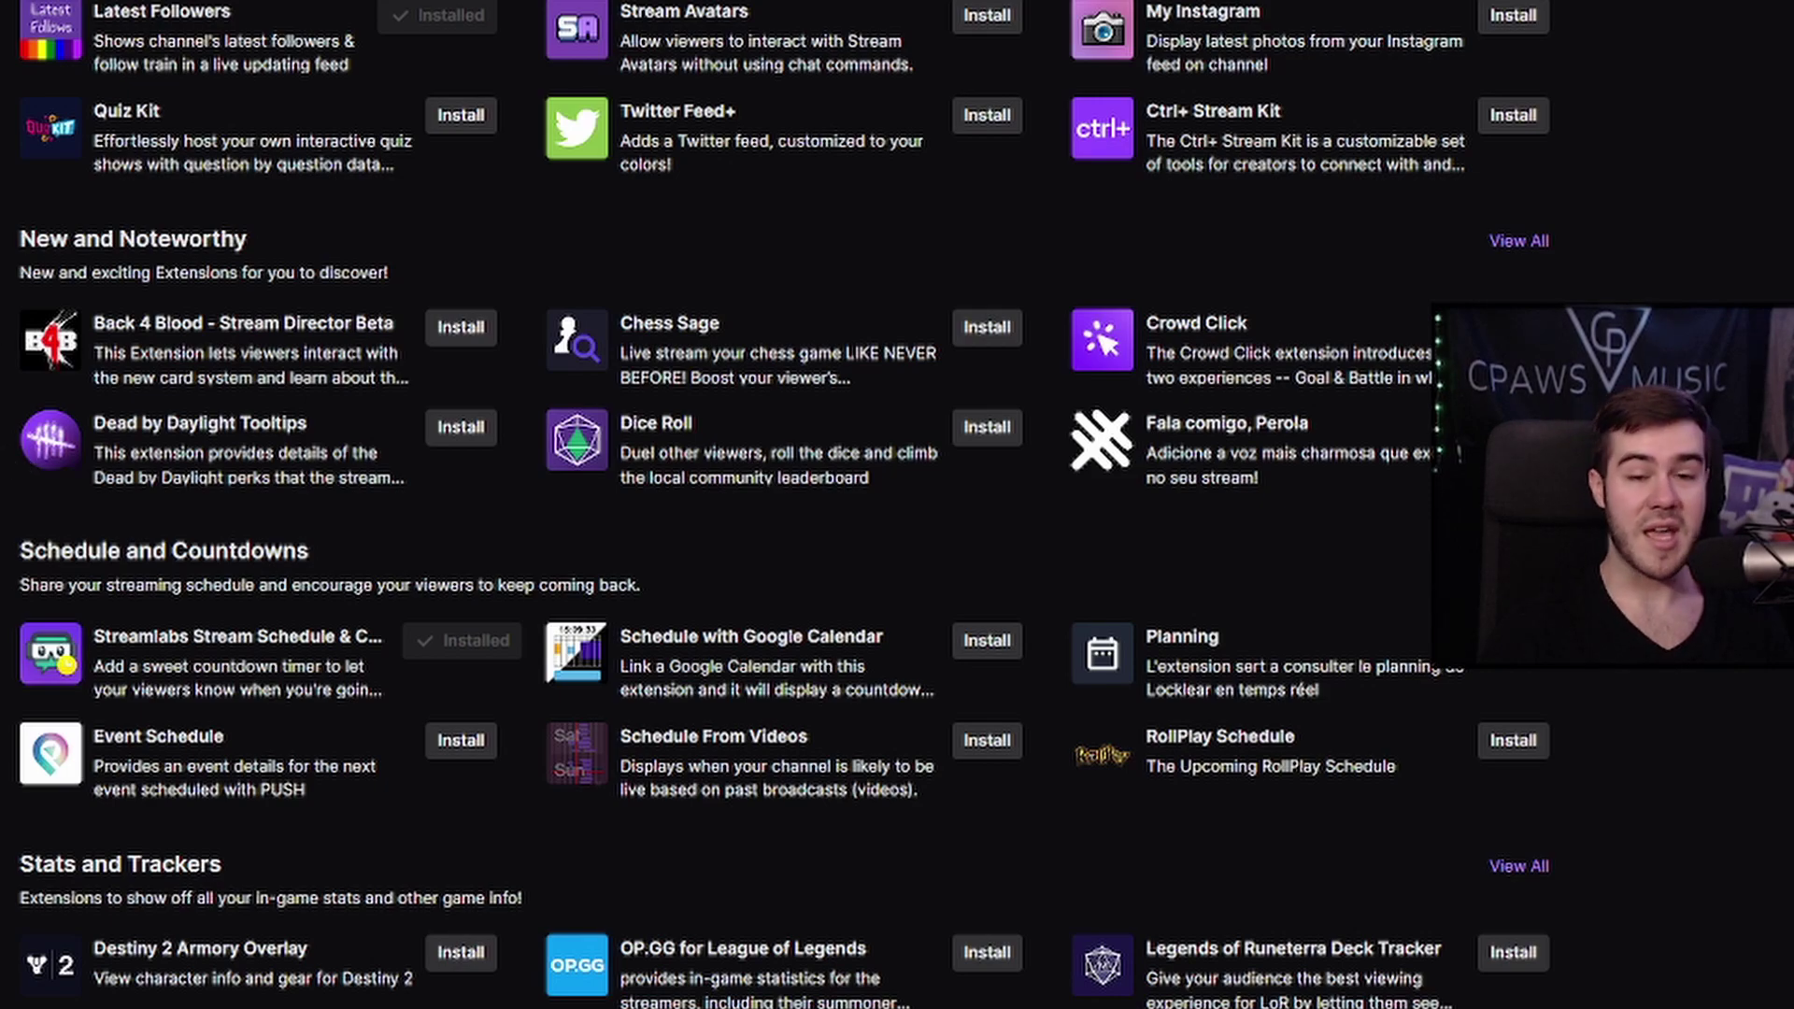
scroll(783, 511, down, 2)
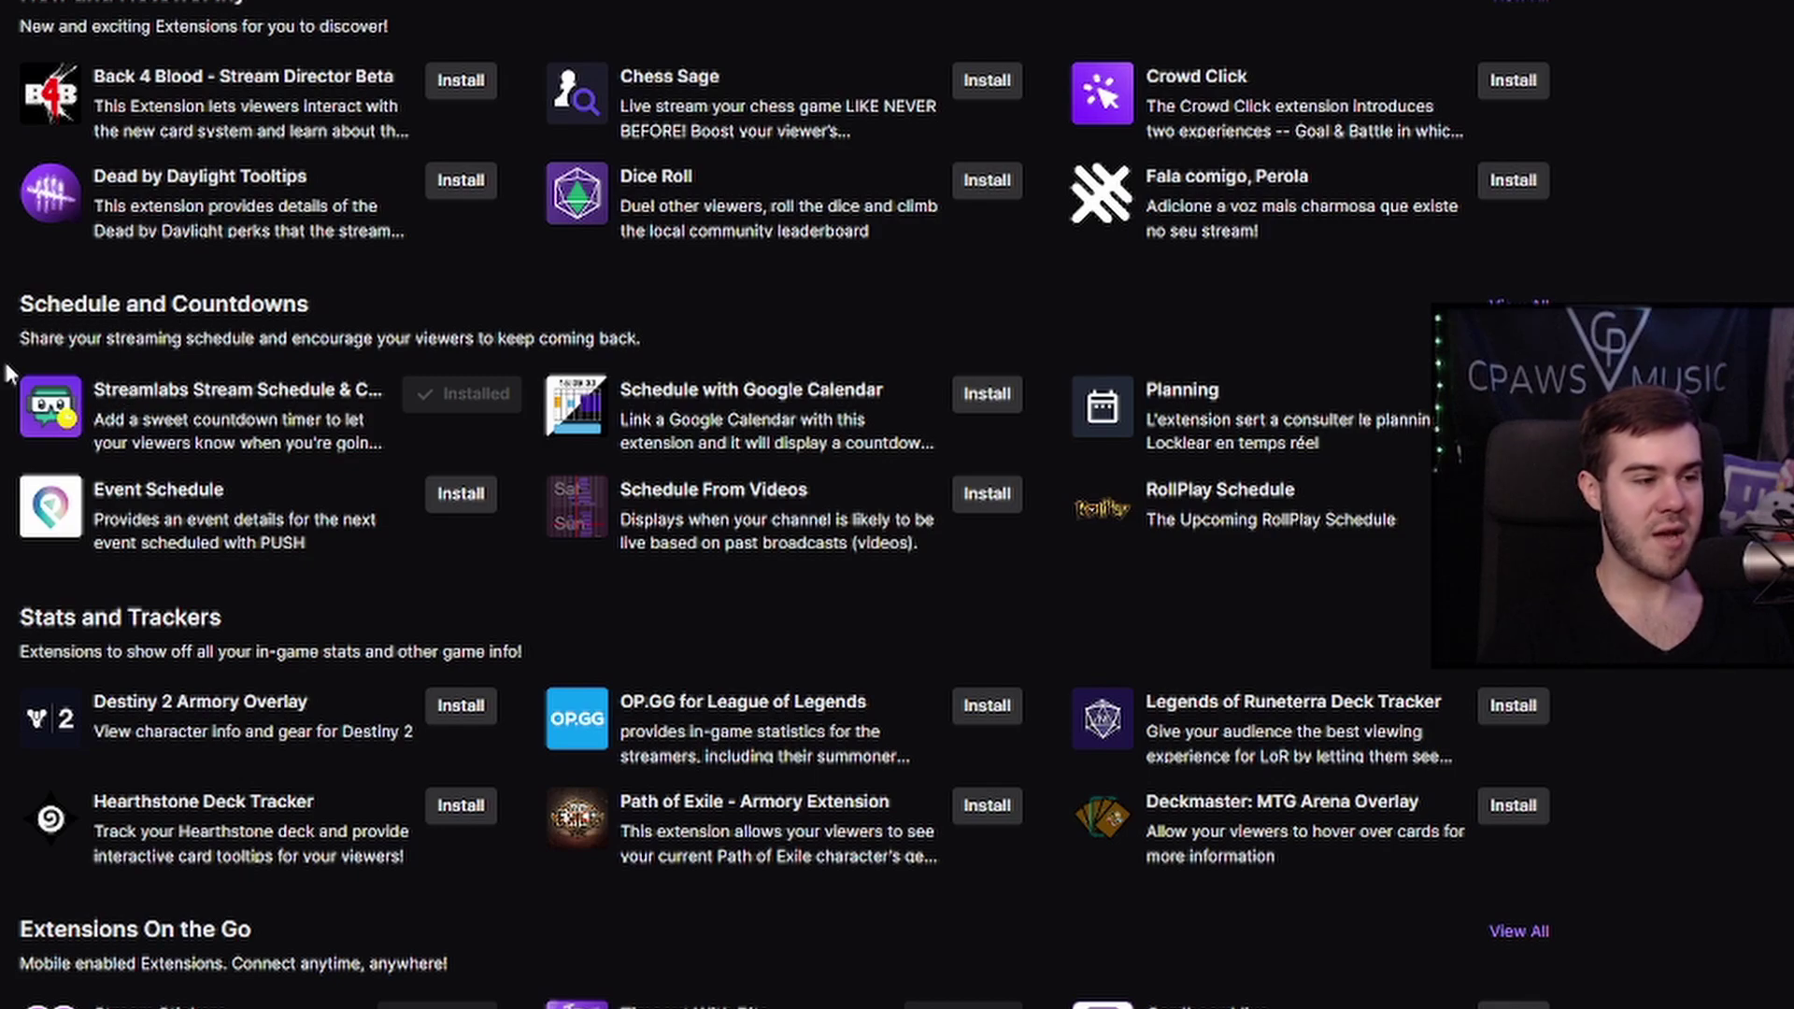
scroll(110, 408, down, 3)
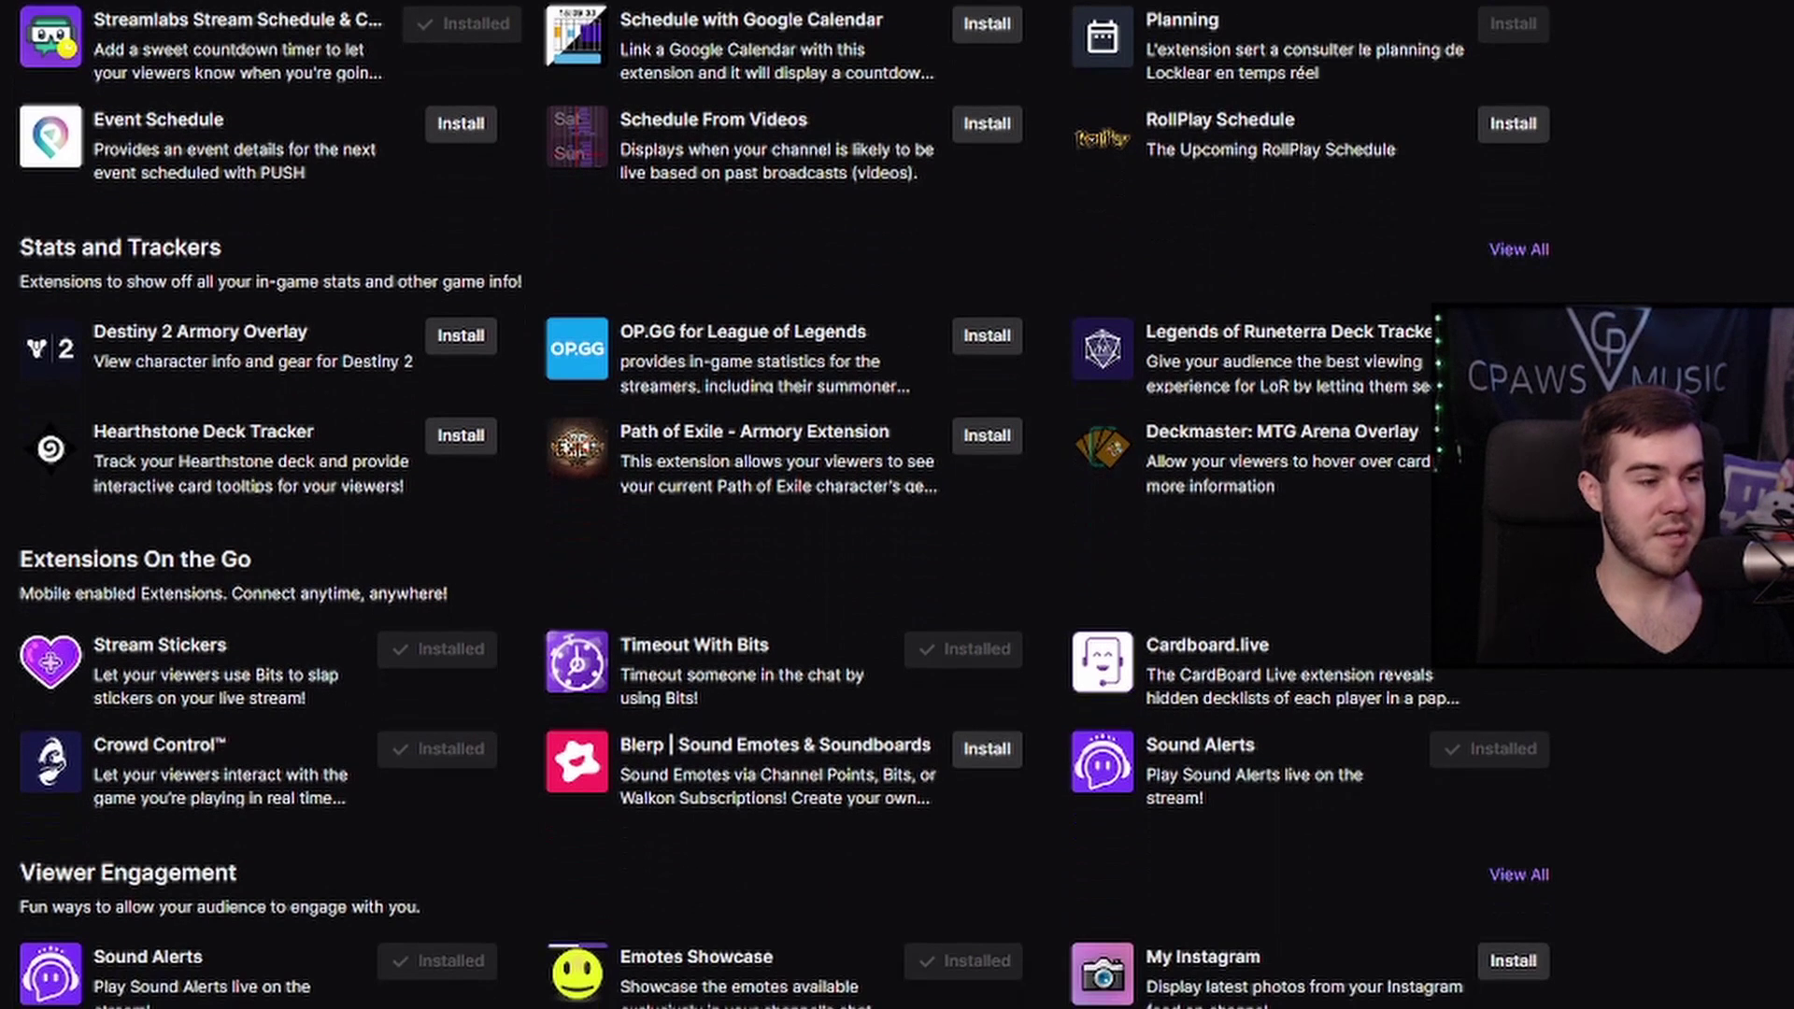
scroll(783, 505, down, 3)
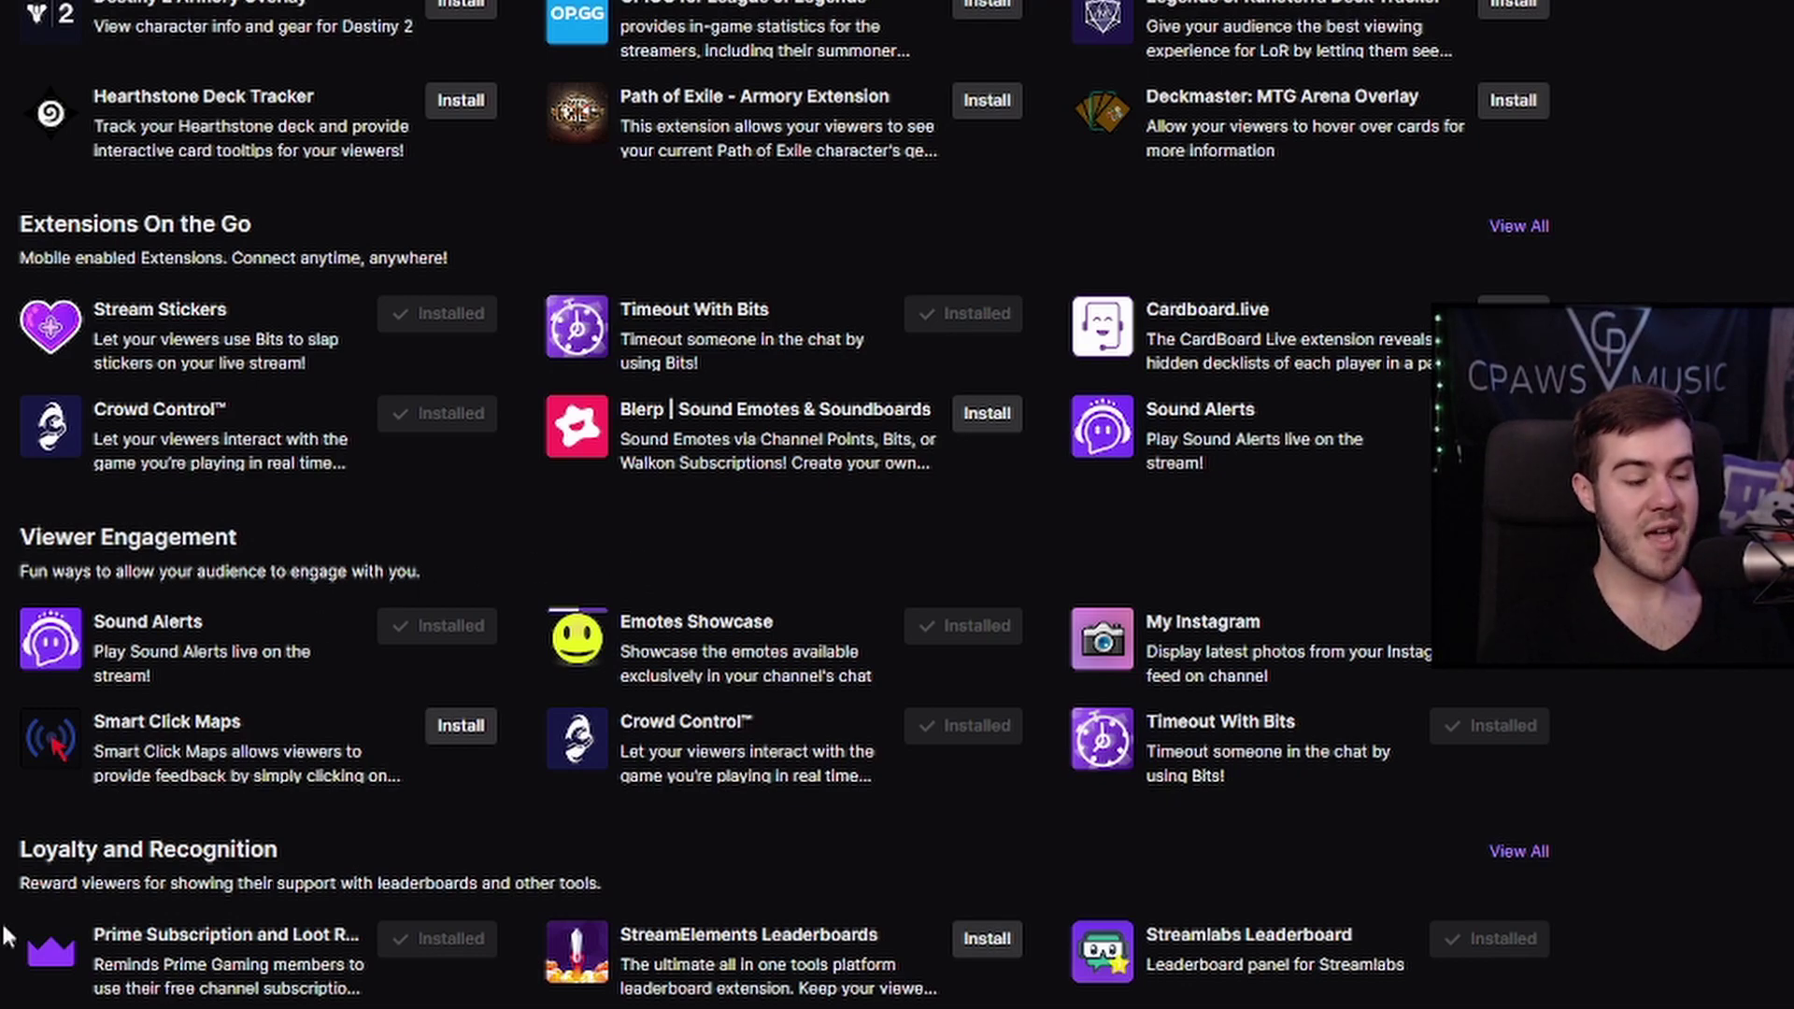
scroll(747, 504, up, 10)
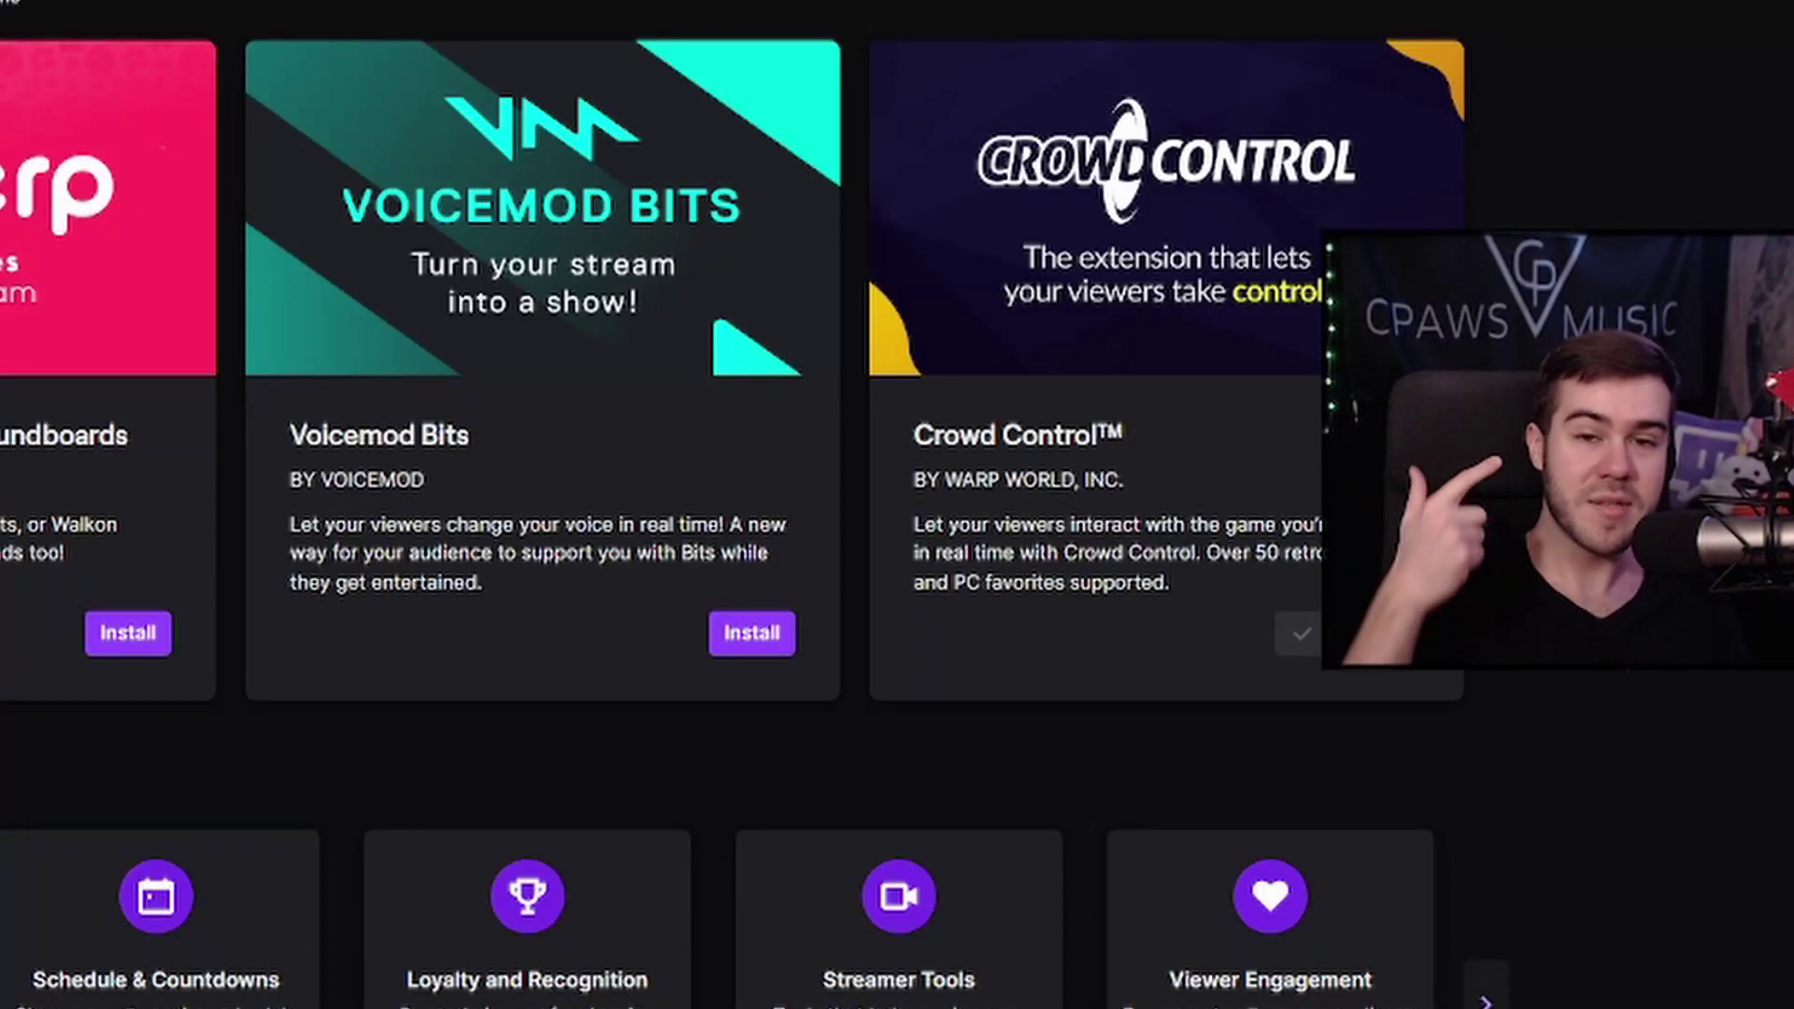
scroll(748, 505, down, 10)
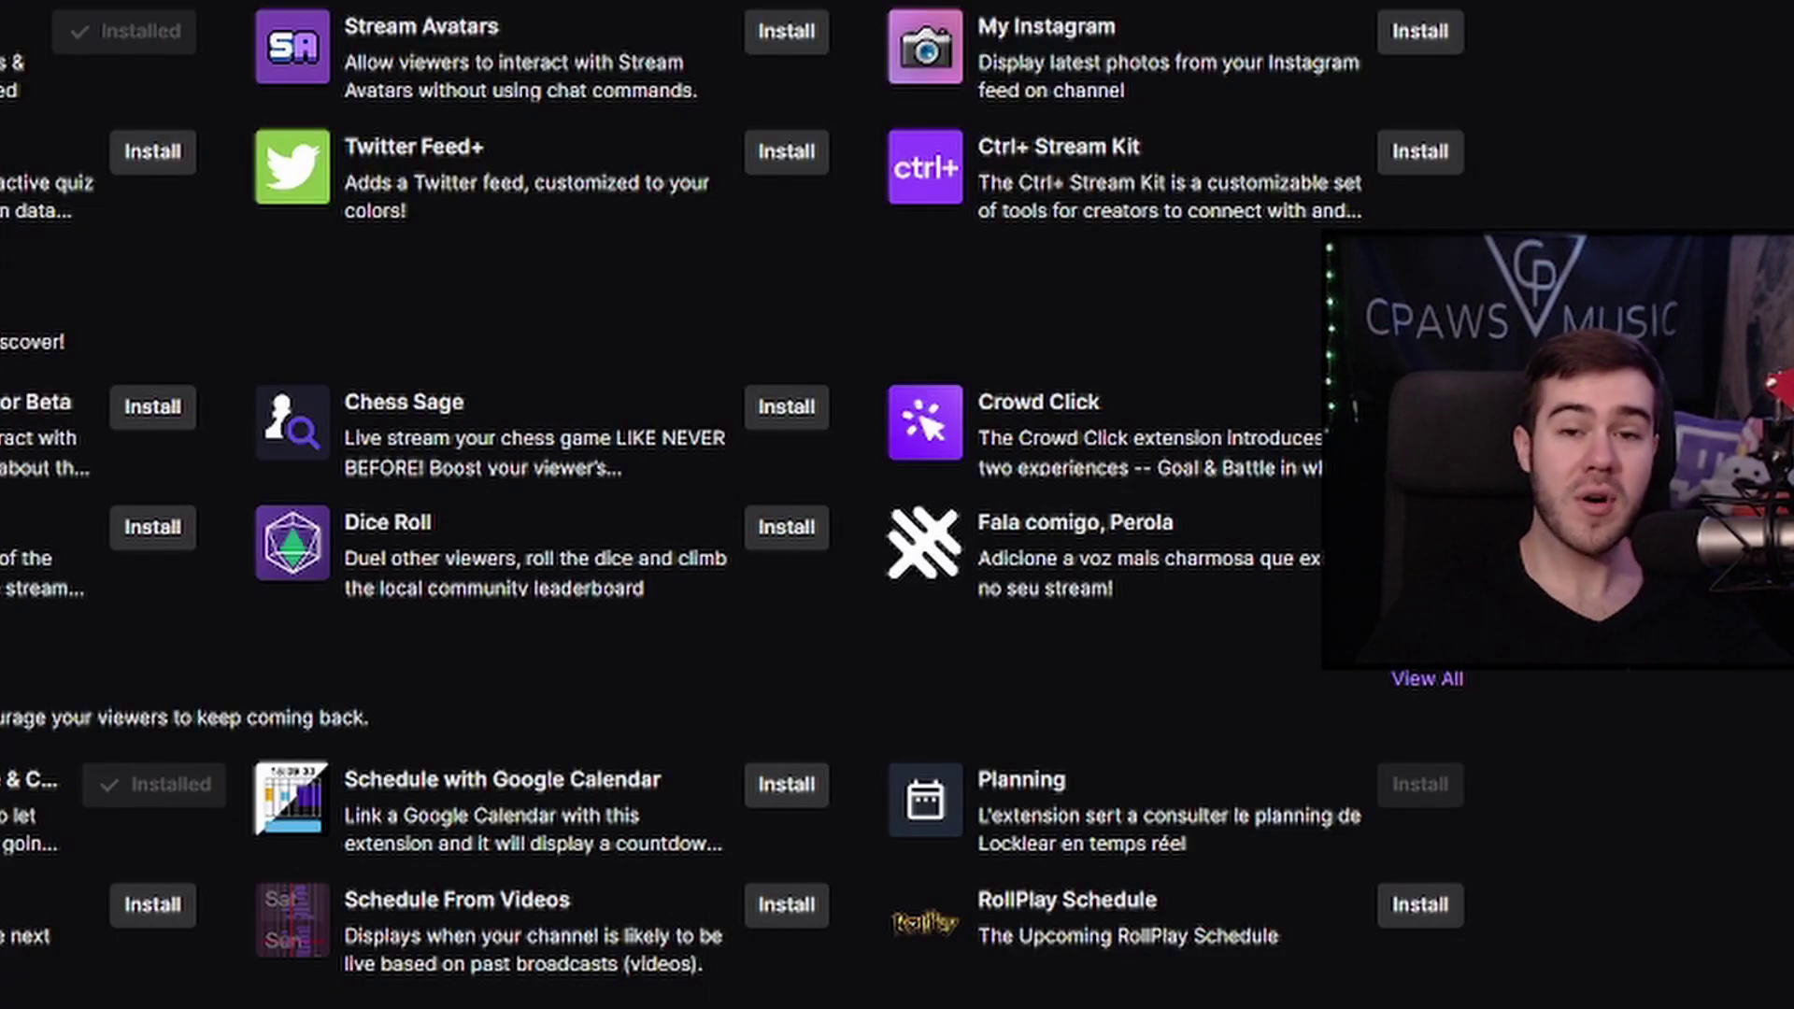